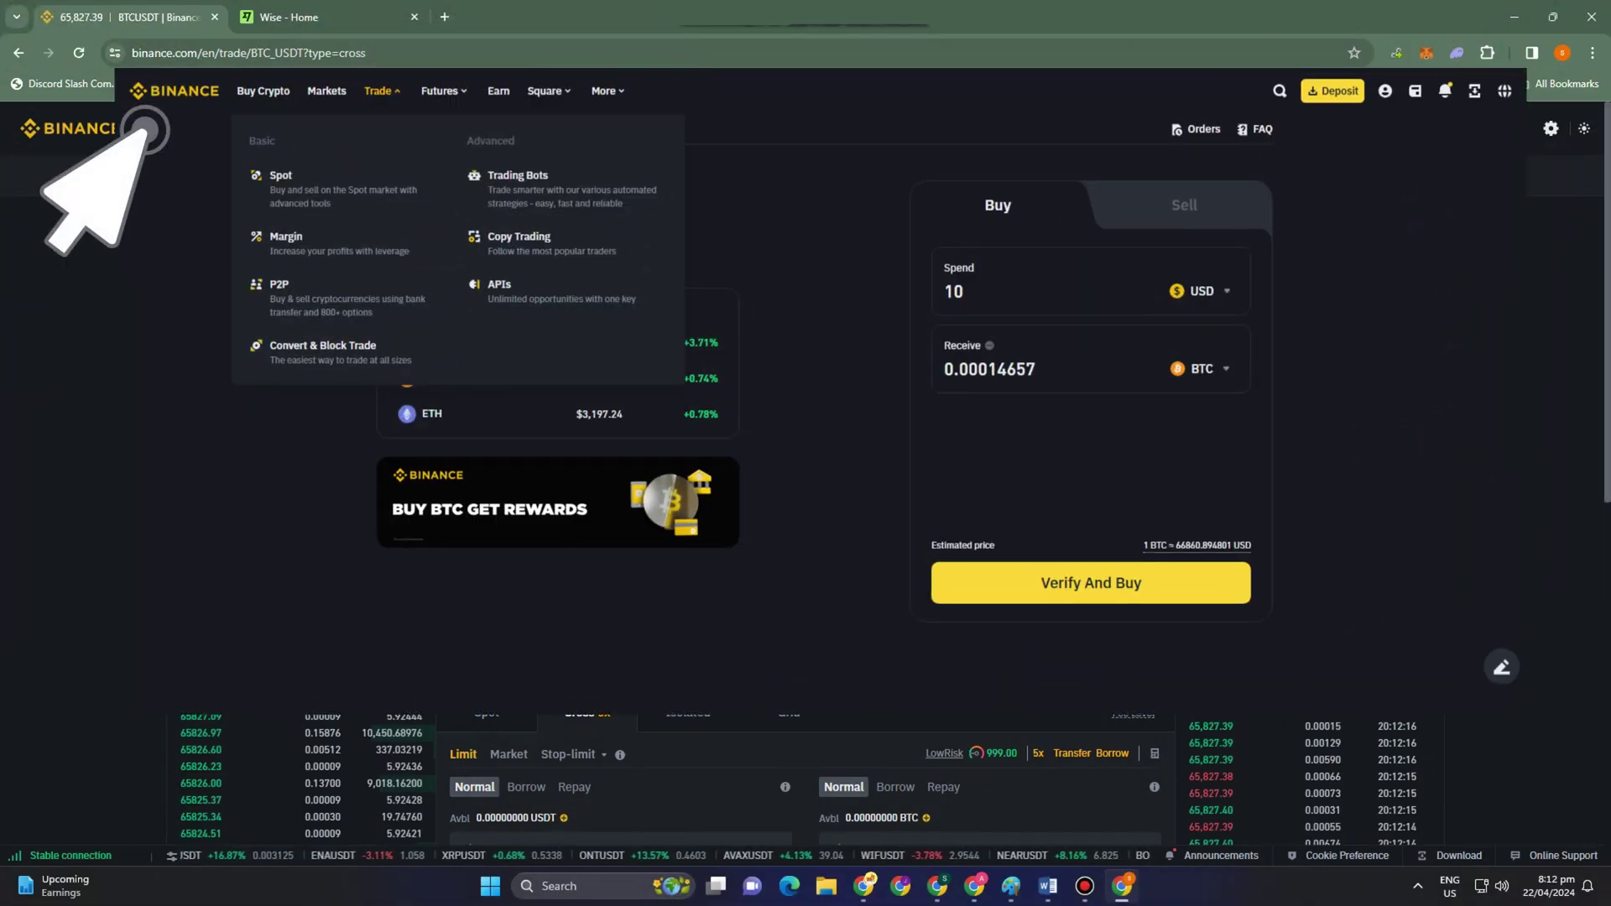
# Step: Switch from Binance to the Wise tab and back, then settle on the Wise account
pyautogui.click(363, 12)
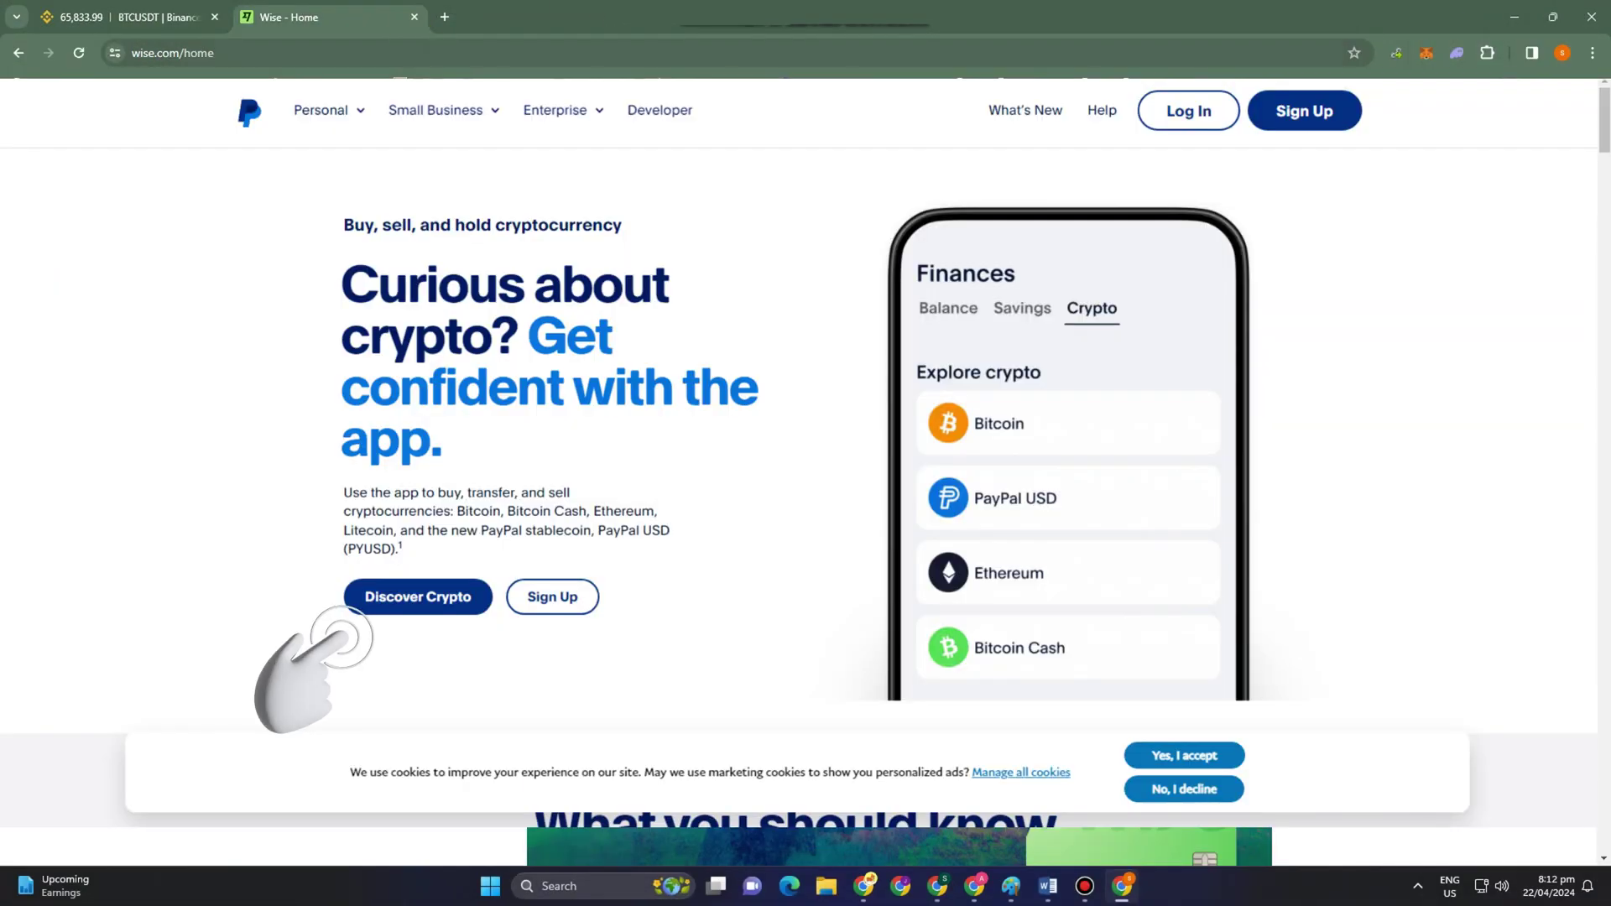
pyautogui.click(142, 25)
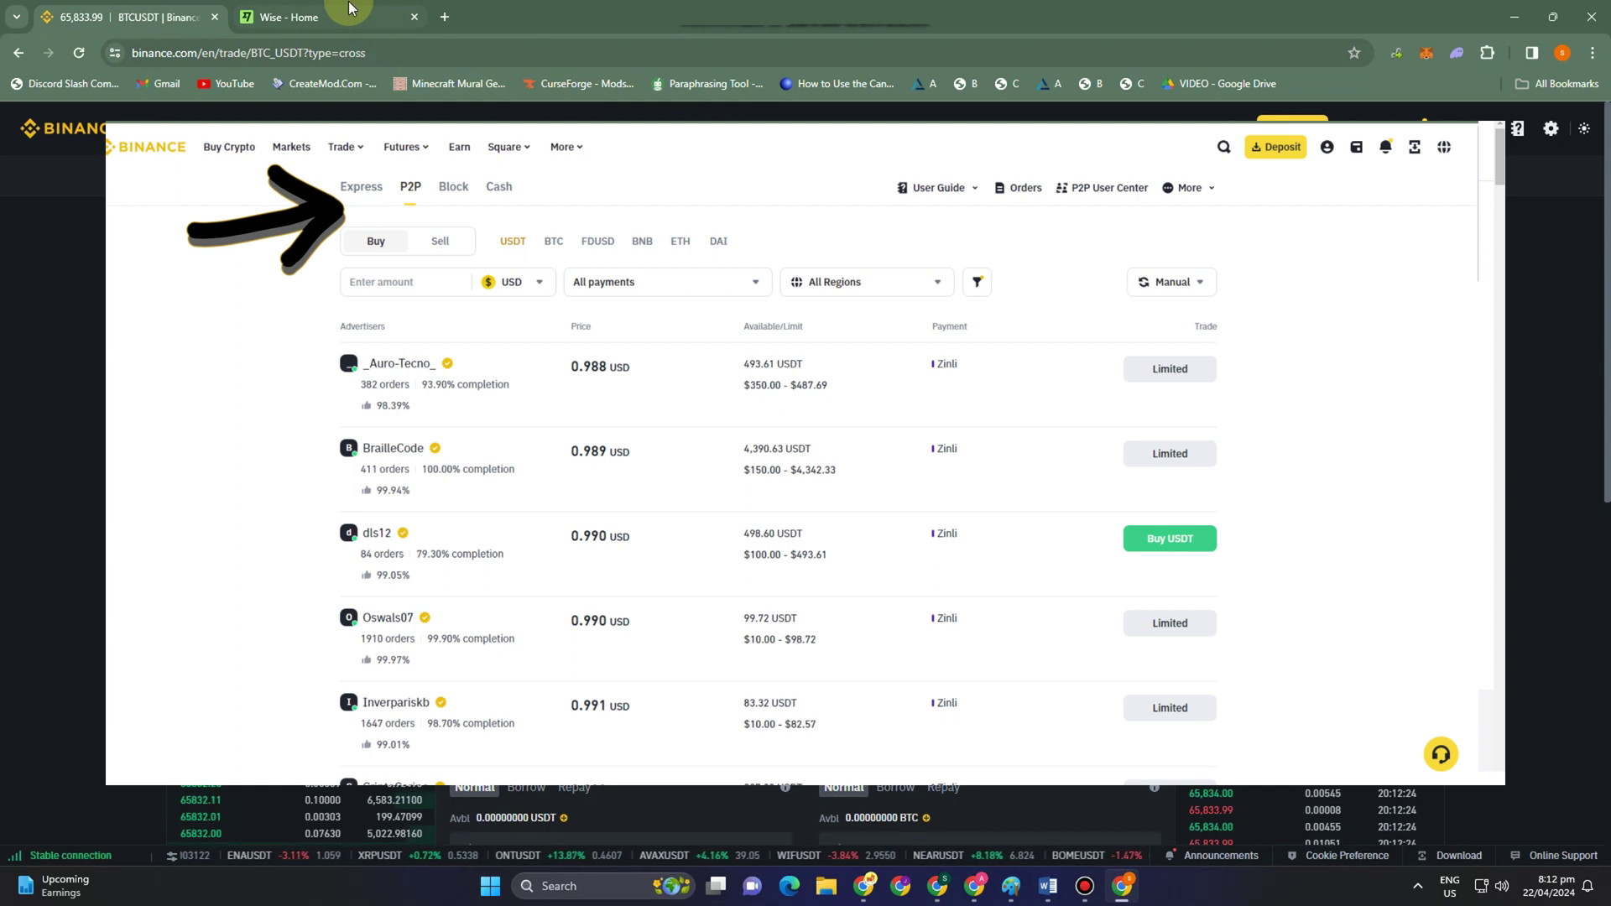
pyautogui.click(350, 10)
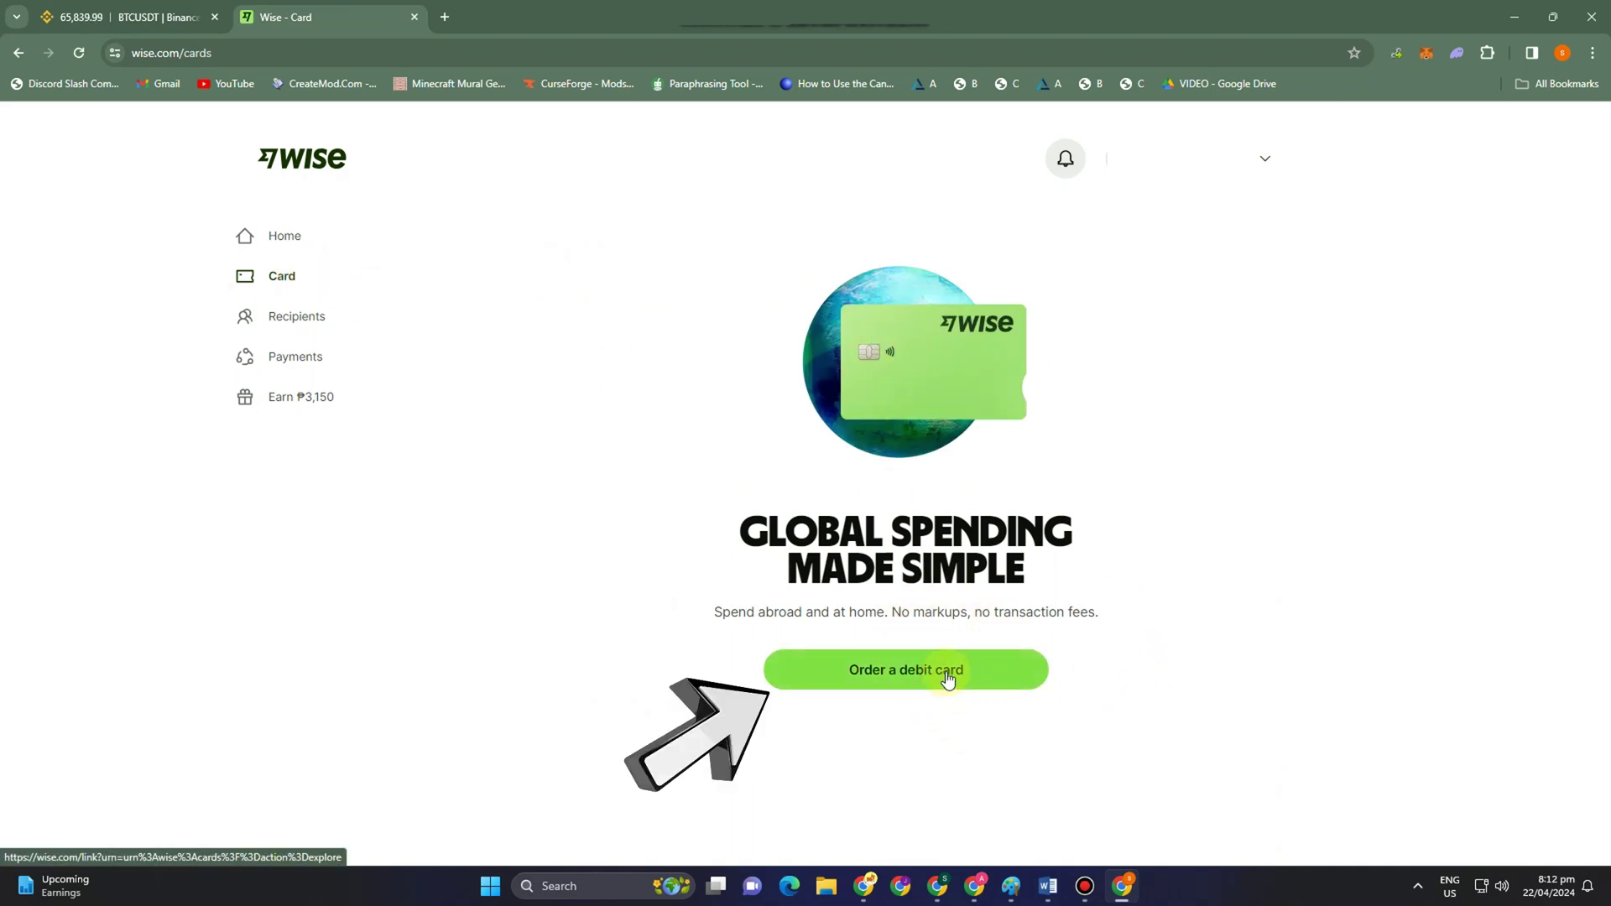
# Step: Start a Wise debit card order with the free digital card, then return to Binance
pyautogui.click(948, 680)
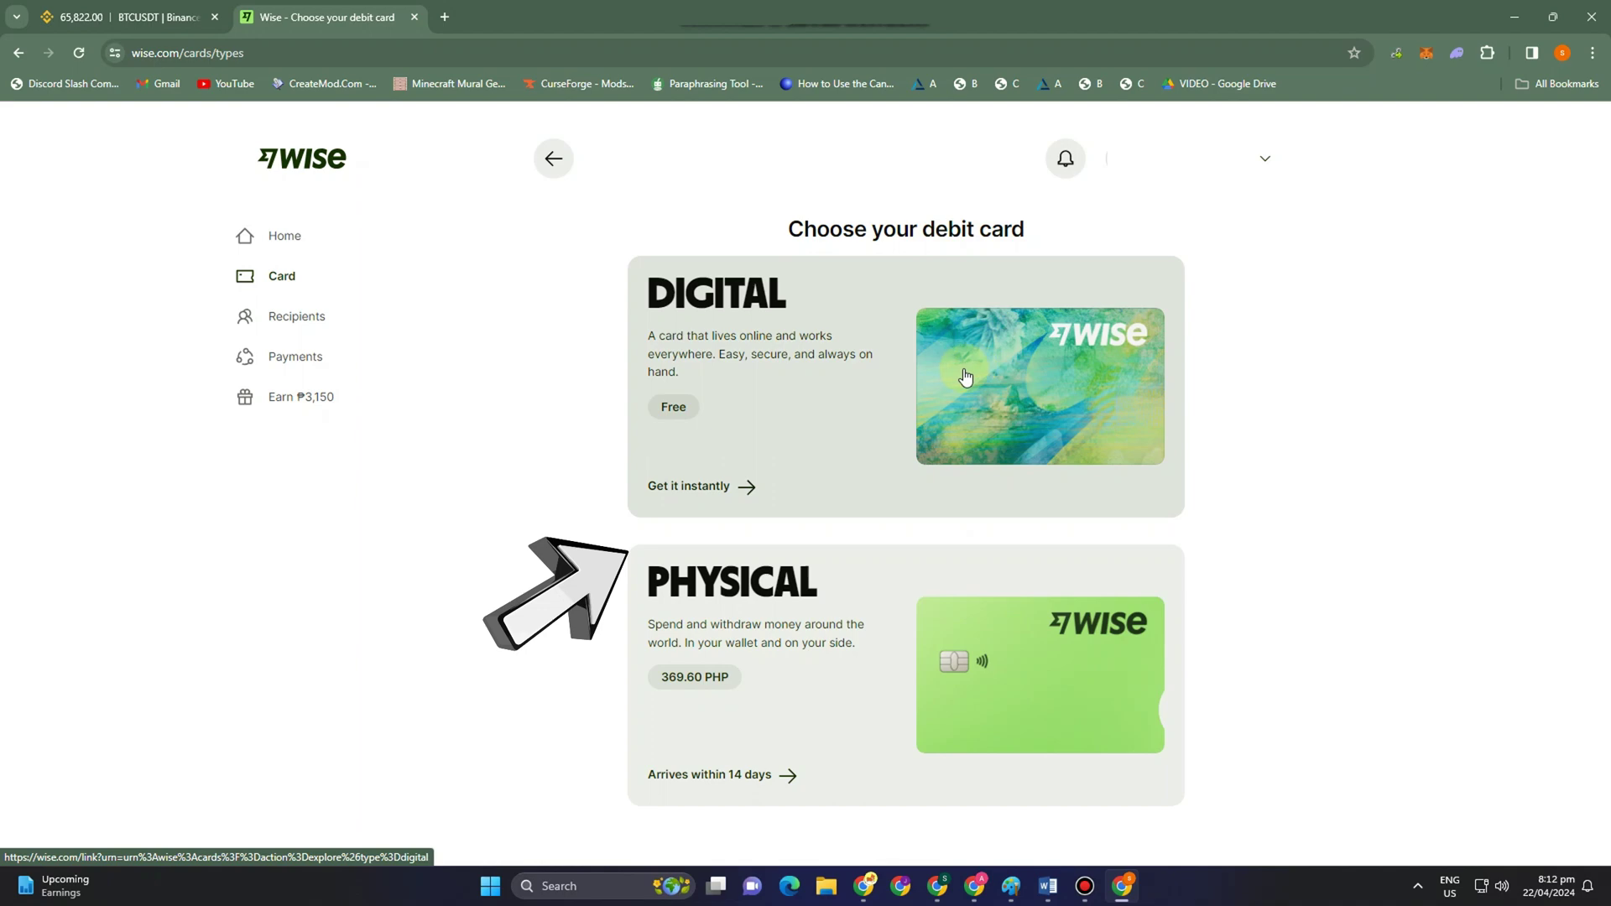
pyautogui.click(791, 437)
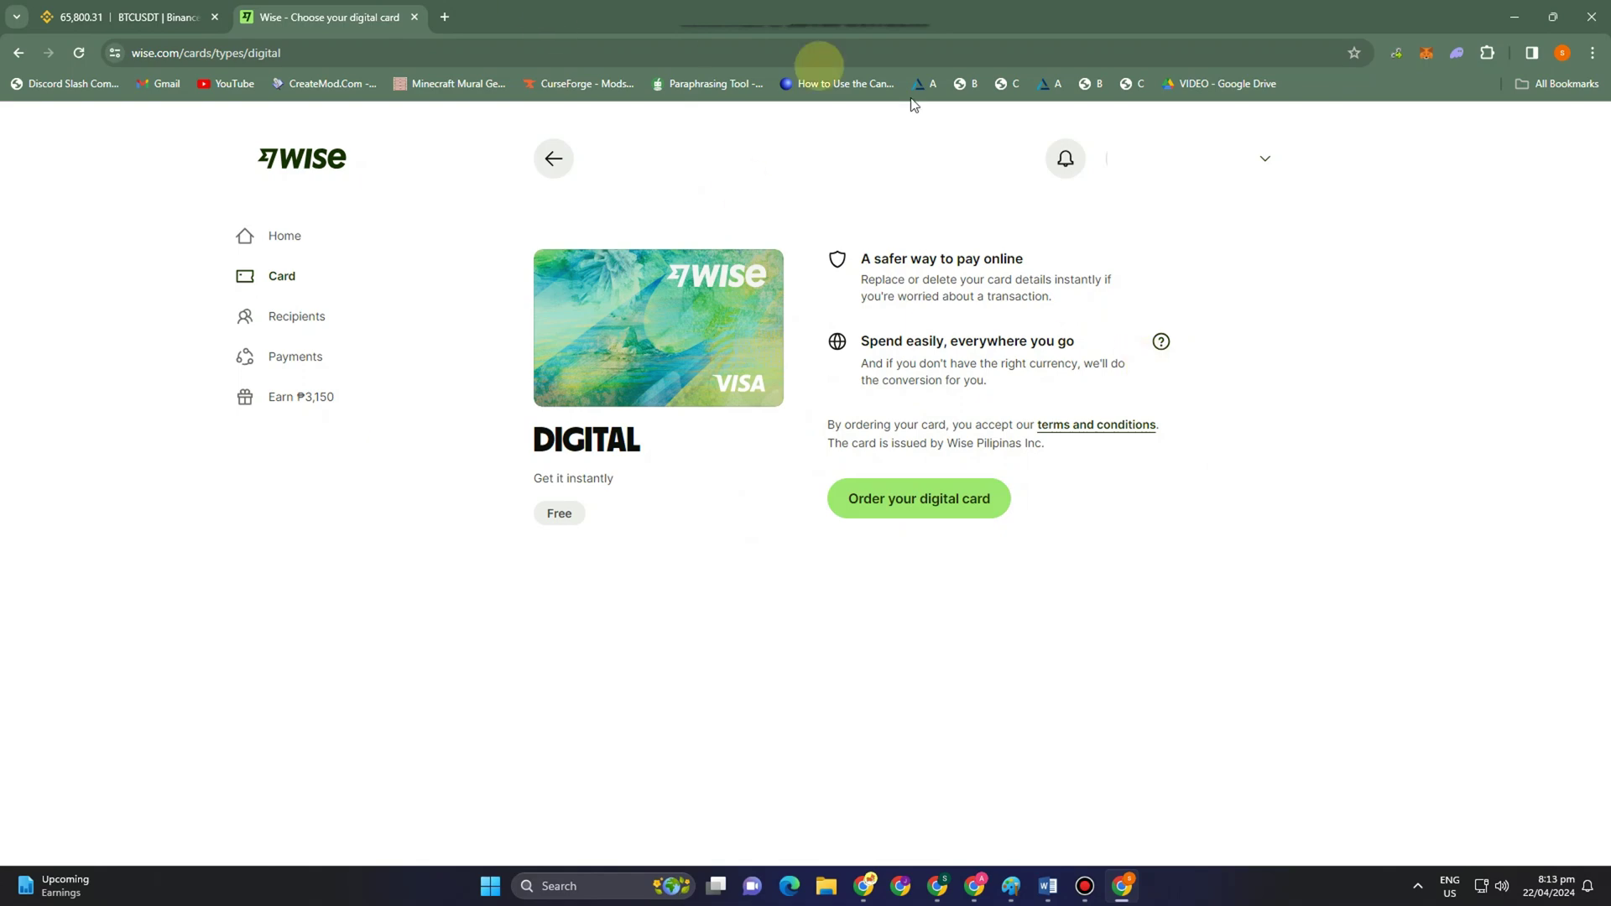
pyautogui.click(141, 12)
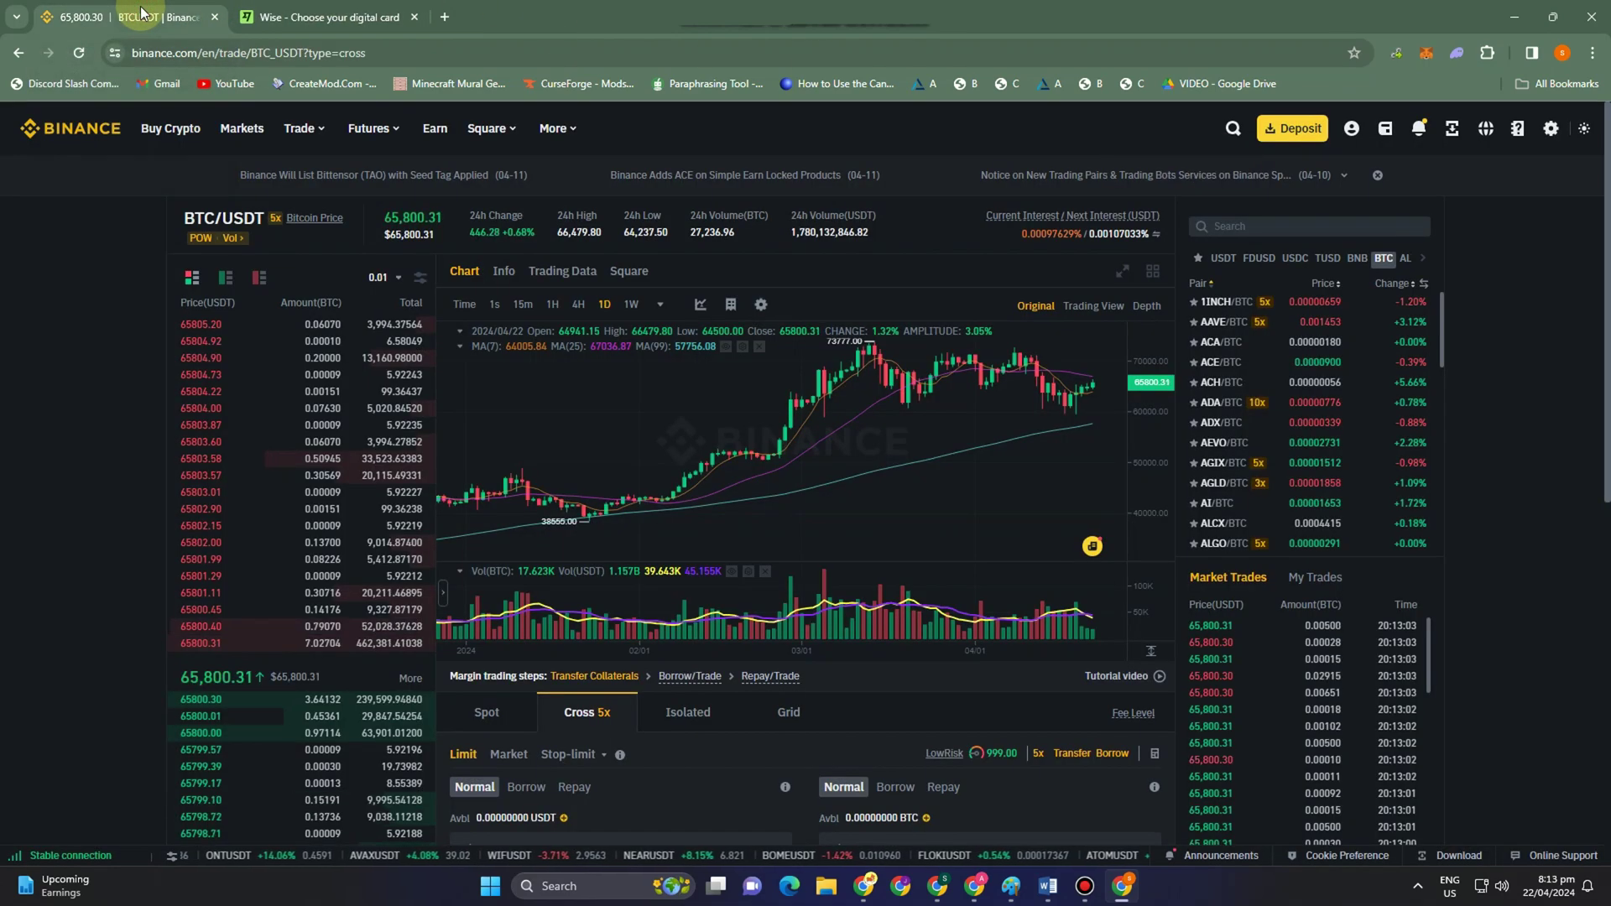
# Step: Open Binance Buy Crypto, dismiss the promo popup, and enter 10 USD to spend
pyautogui.click(175, 130)
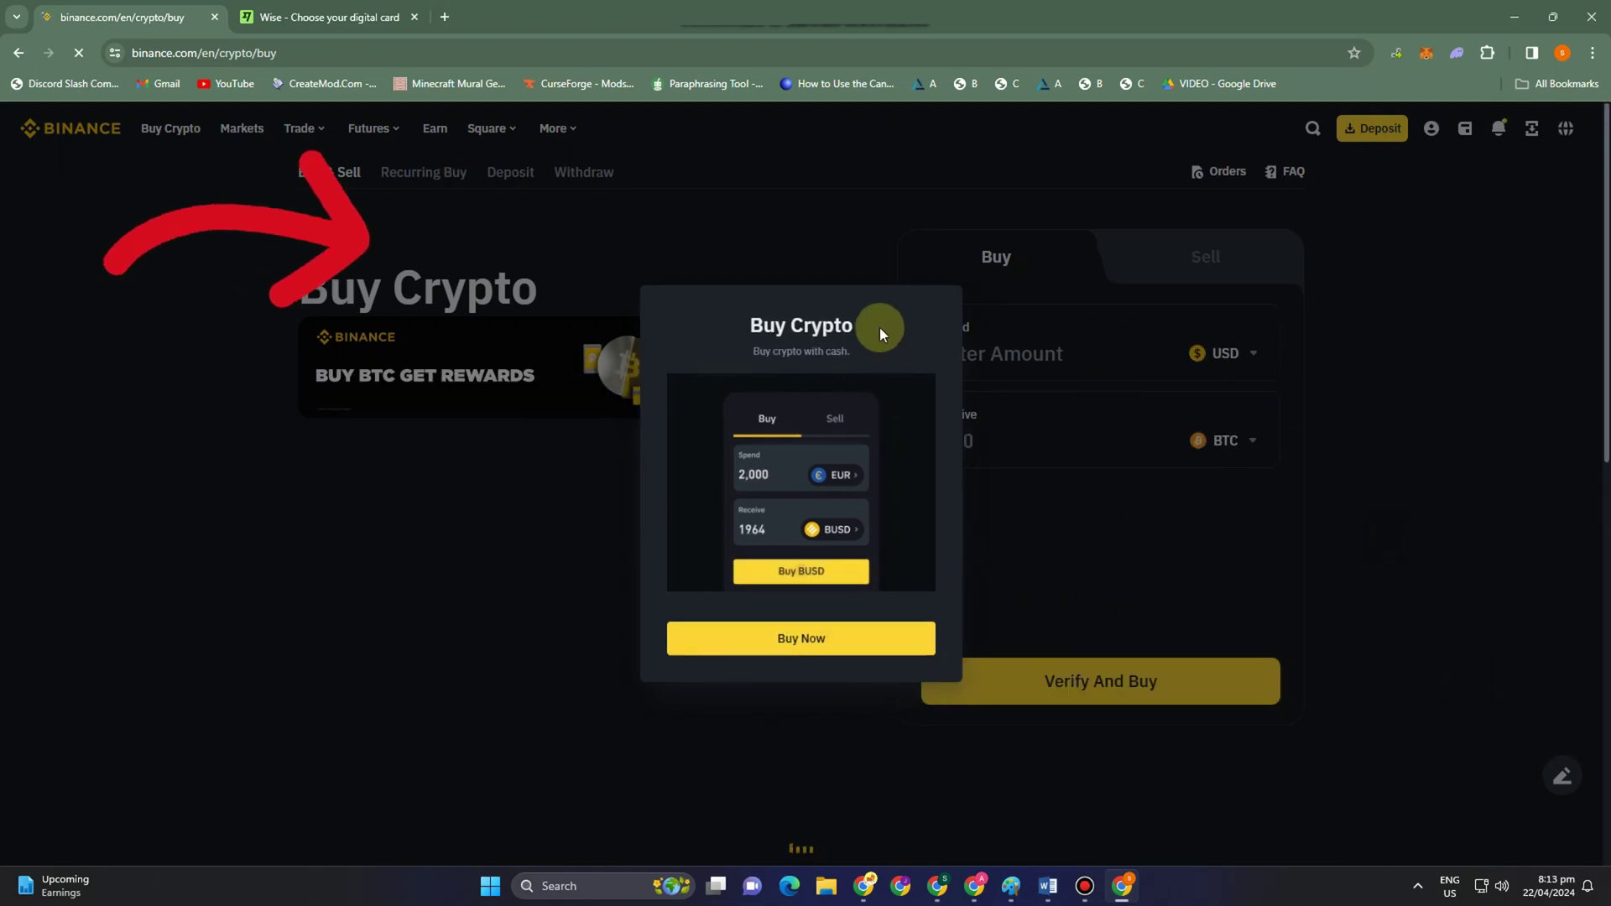
pyautogui.click(881, 585)
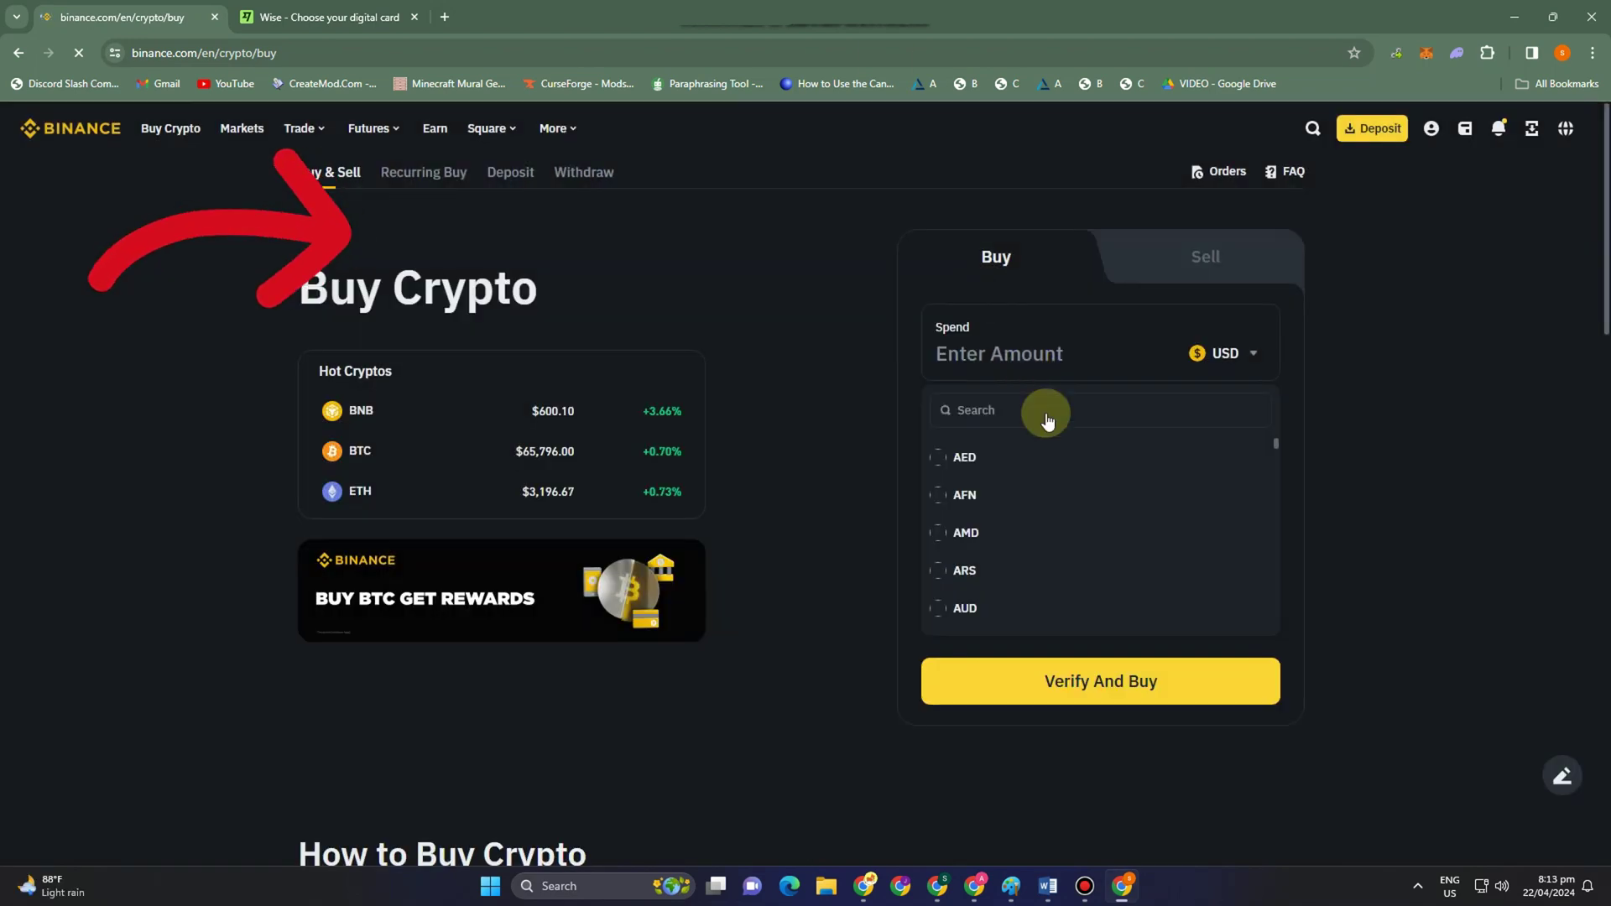
pyautogui.click(1049, 350)
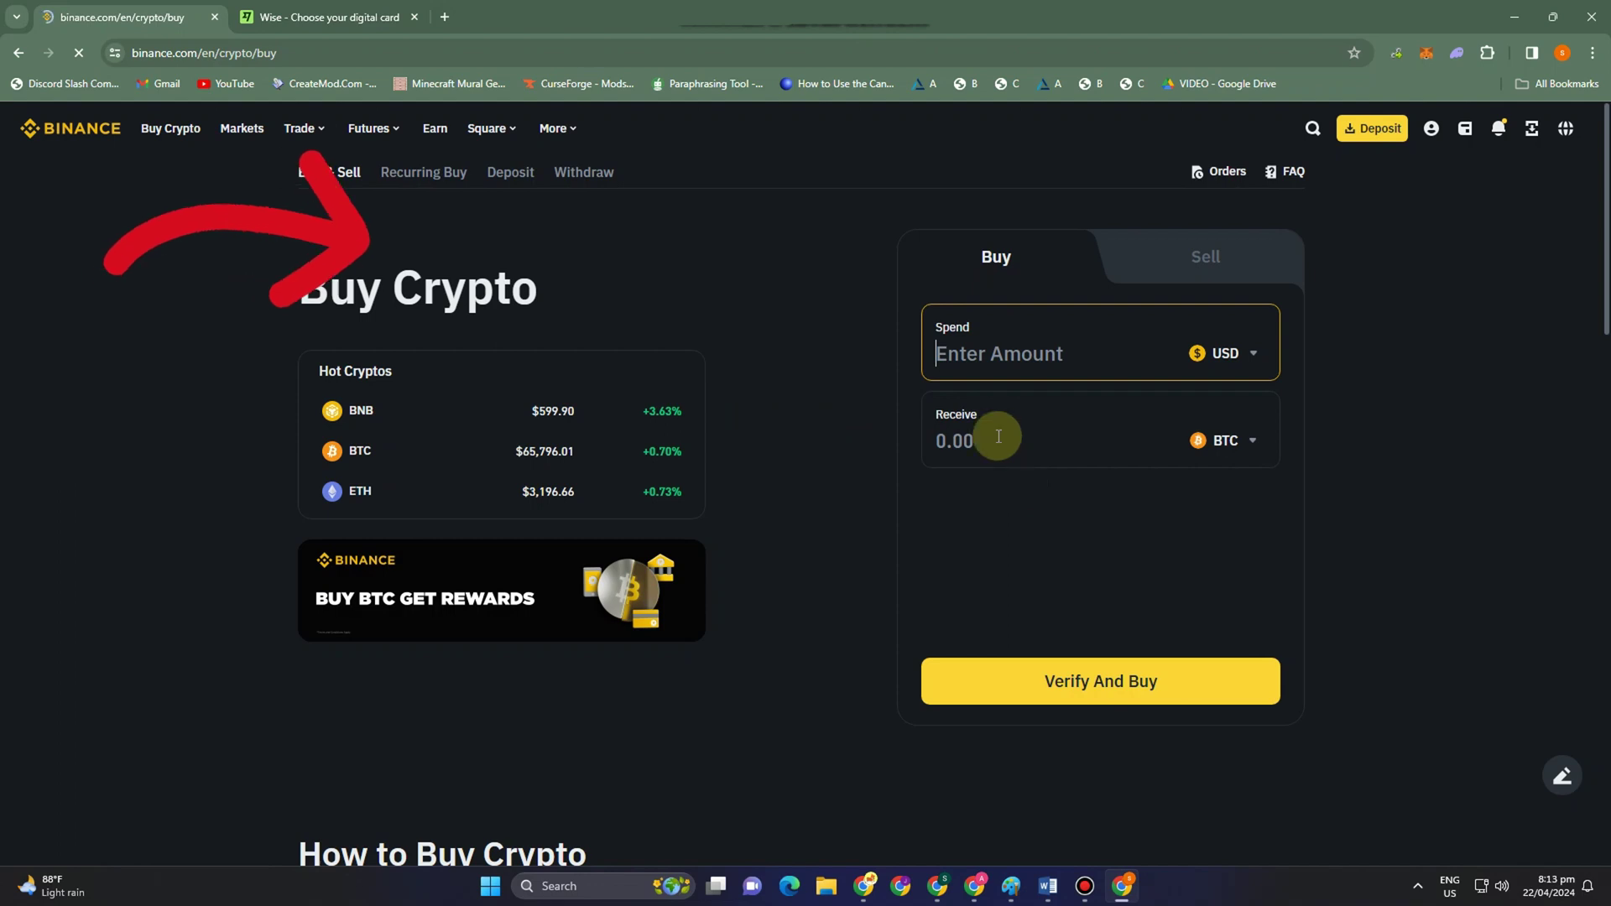
pyautogui.write('10')
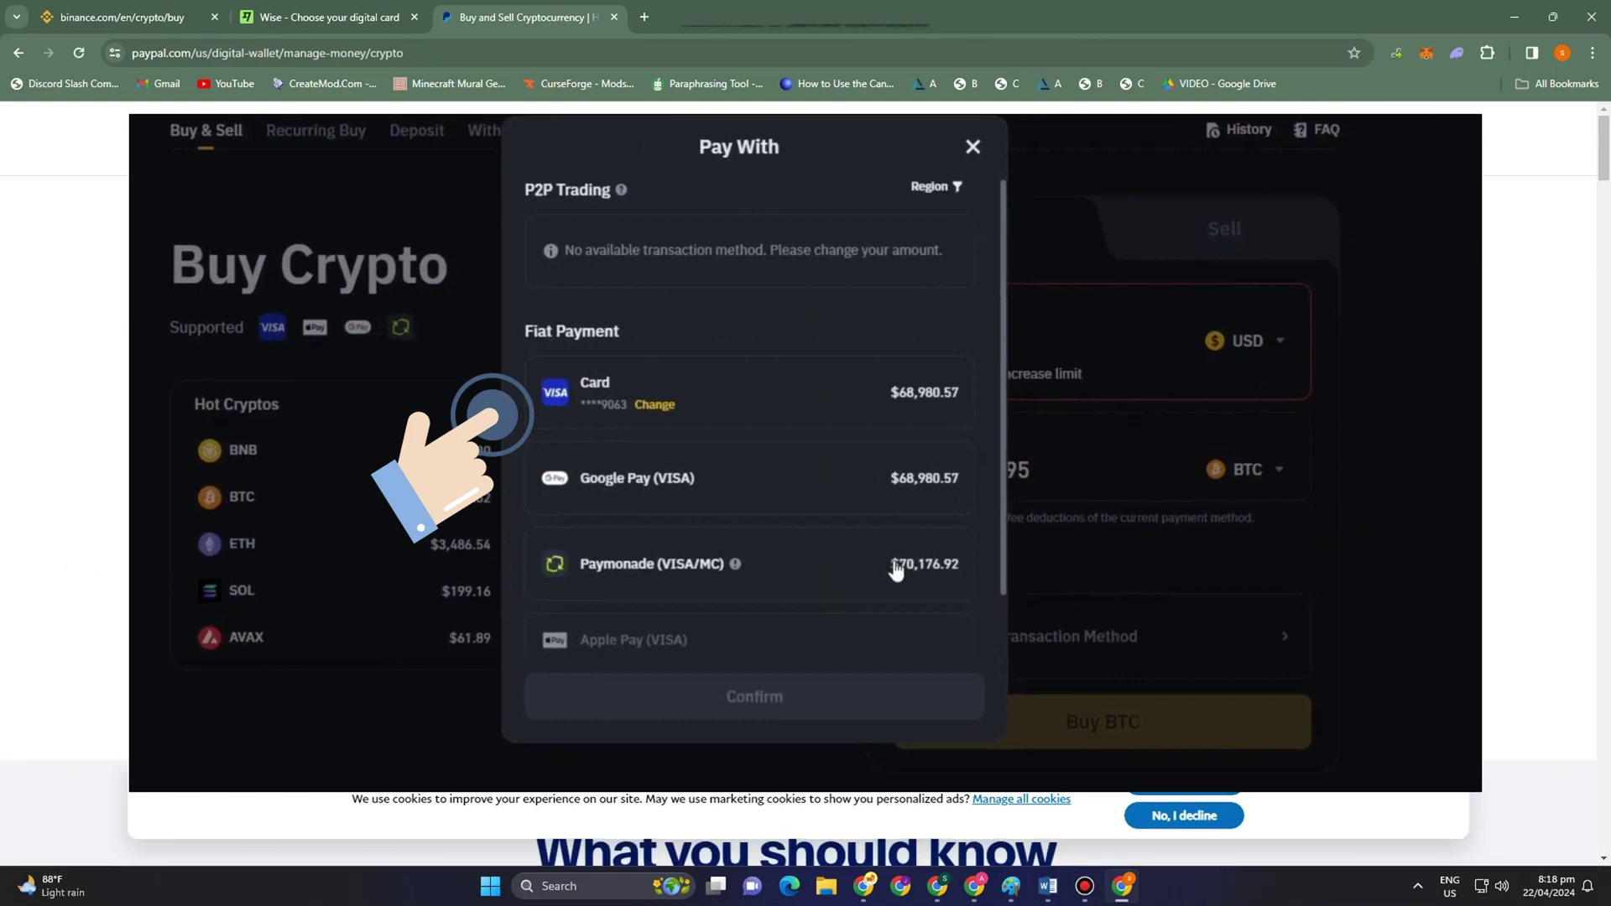
# Step: Scroll through PayPal's crypto getting-started page, then switch back to the Wise tab
pyautogui.scroll(-5, 806, 479)
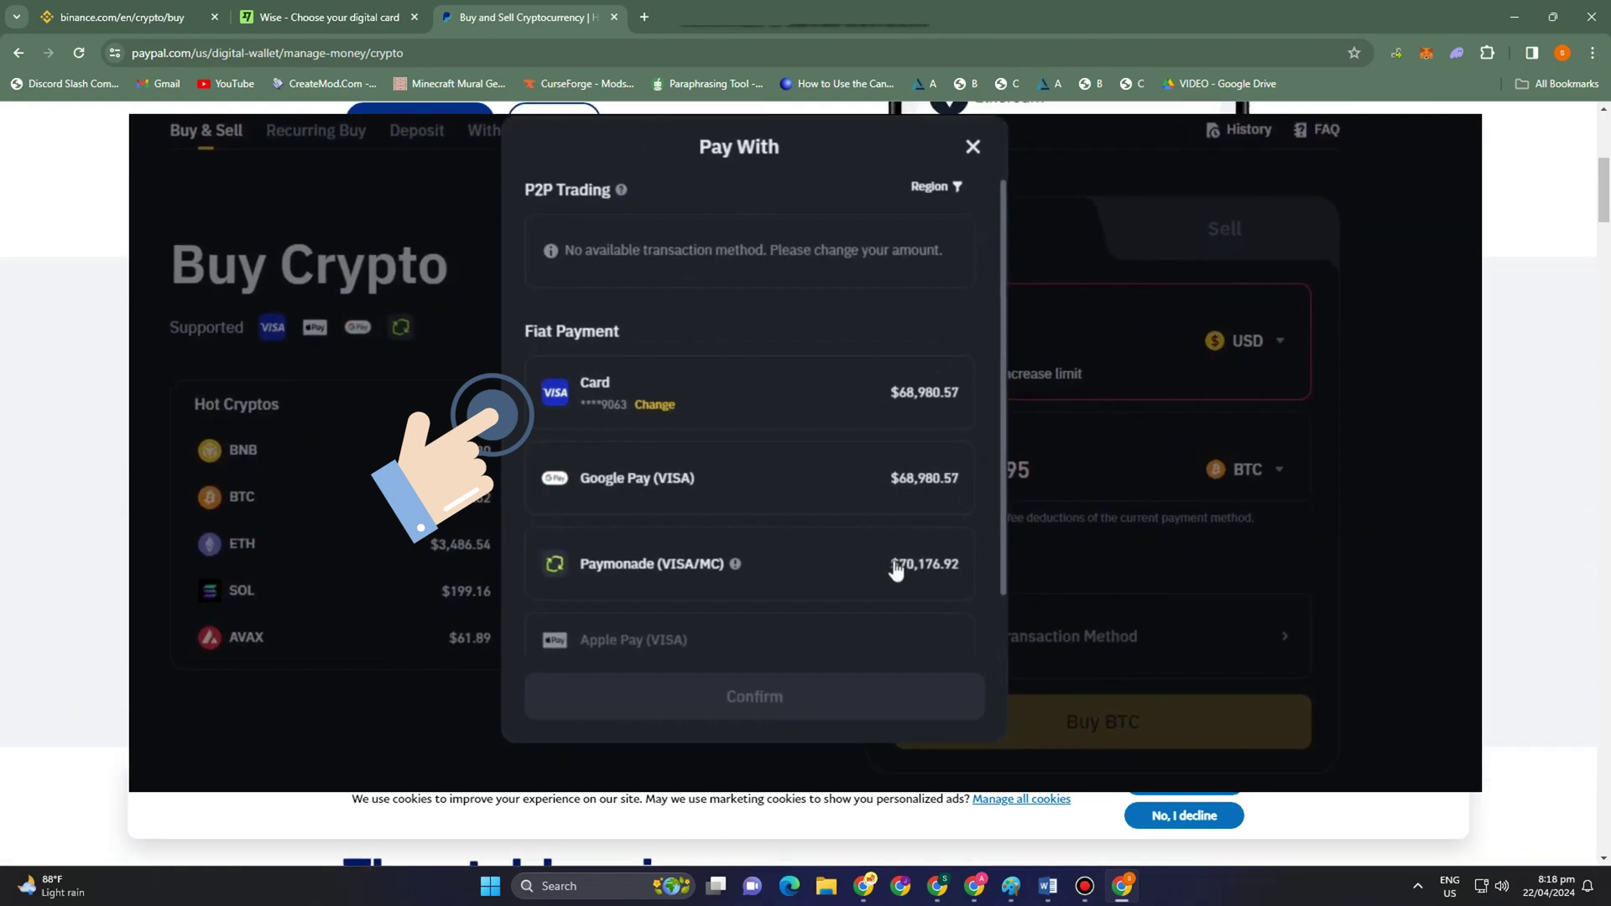
pyautogui.scroll(-5, 1280, 493)
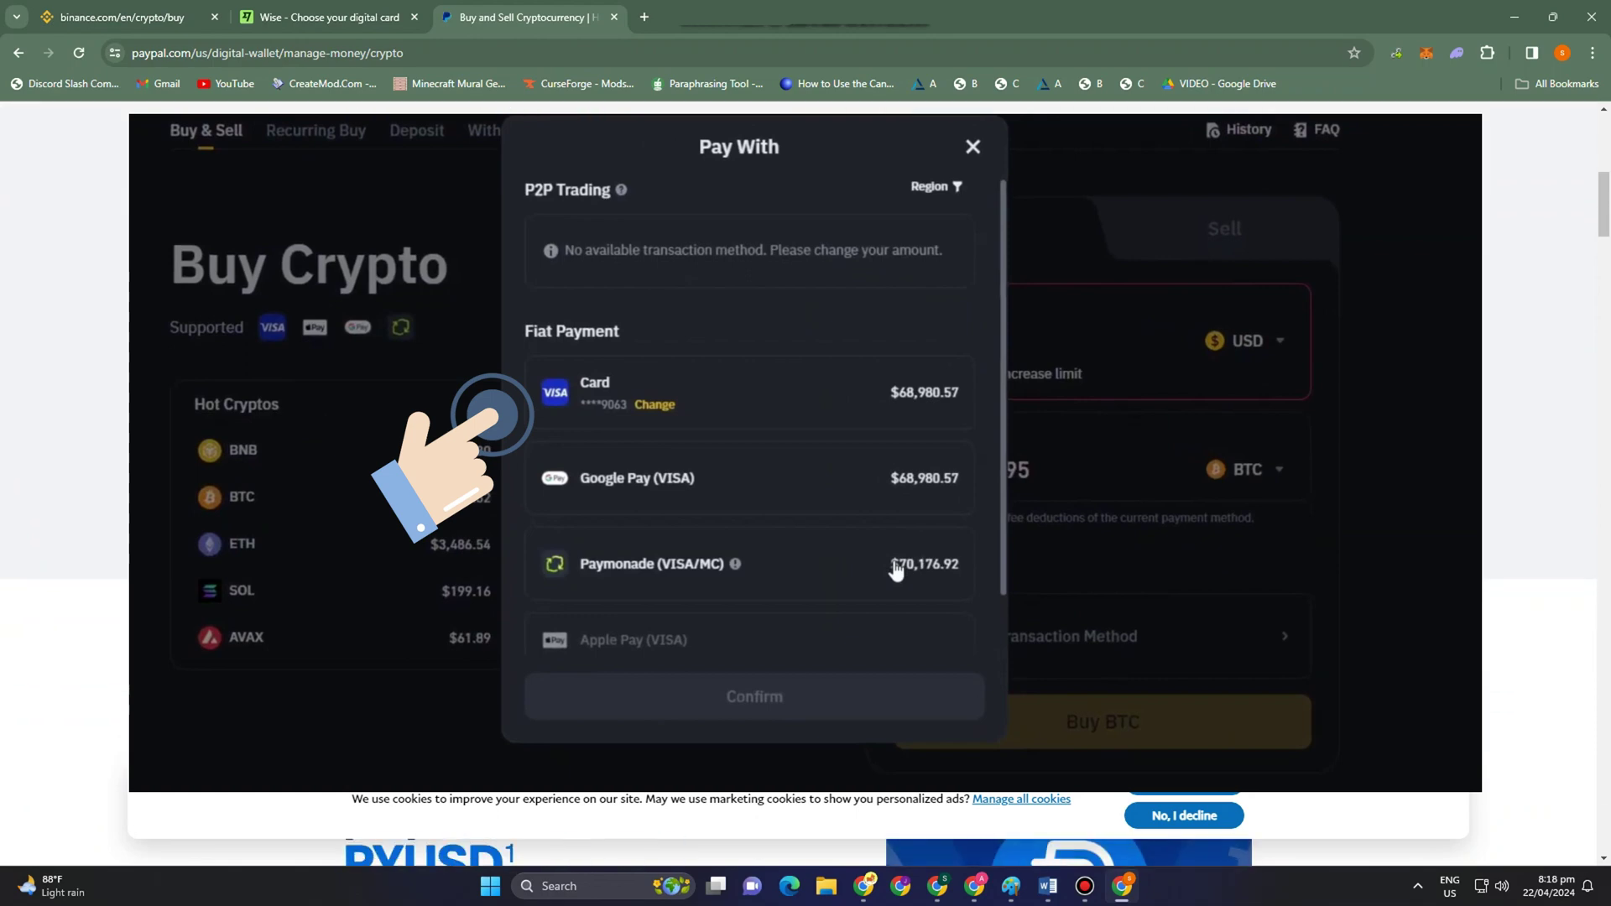
pyautogui.scroll(-2, 1299, 507)
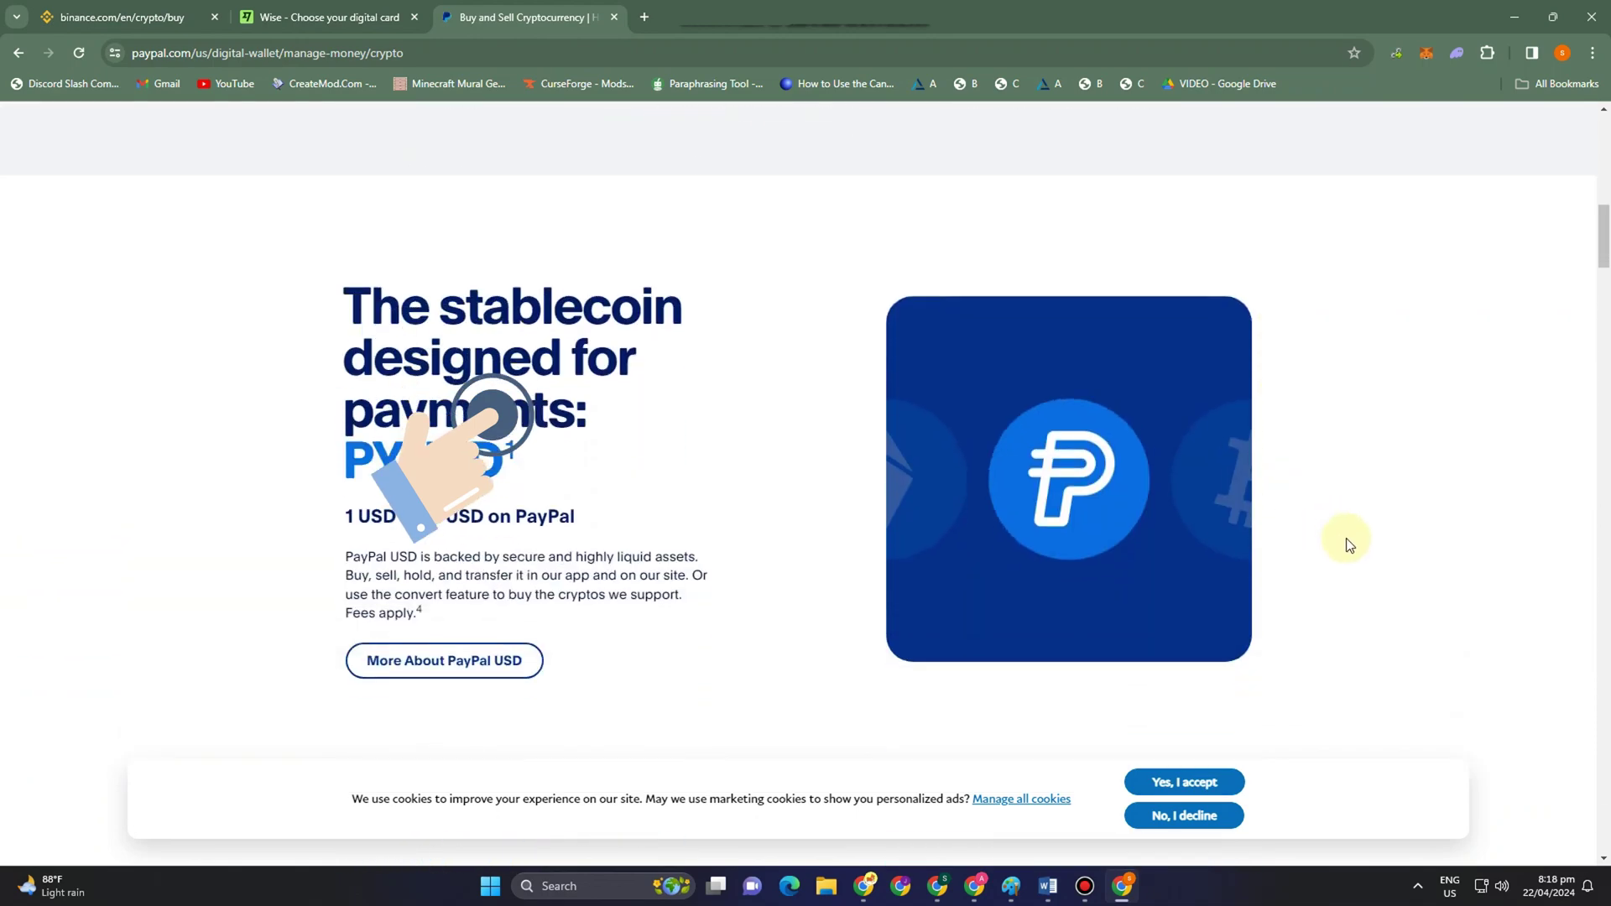
pyautogui.scroll(-10, 1359, 563)
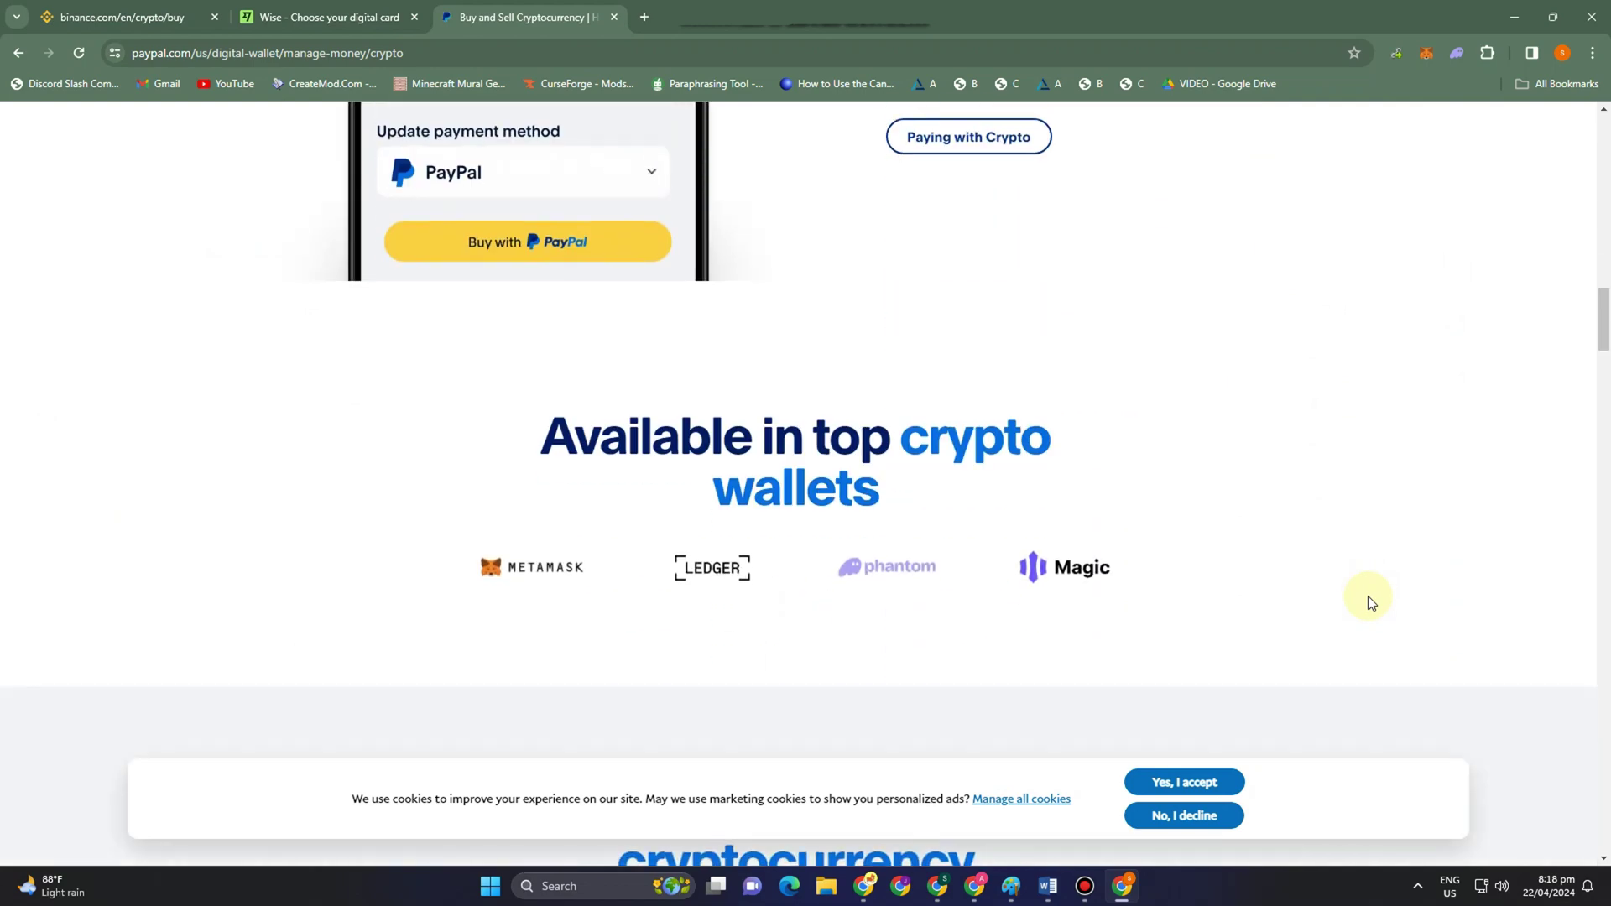
pyautogui.scroll(-3, 1368, 598)
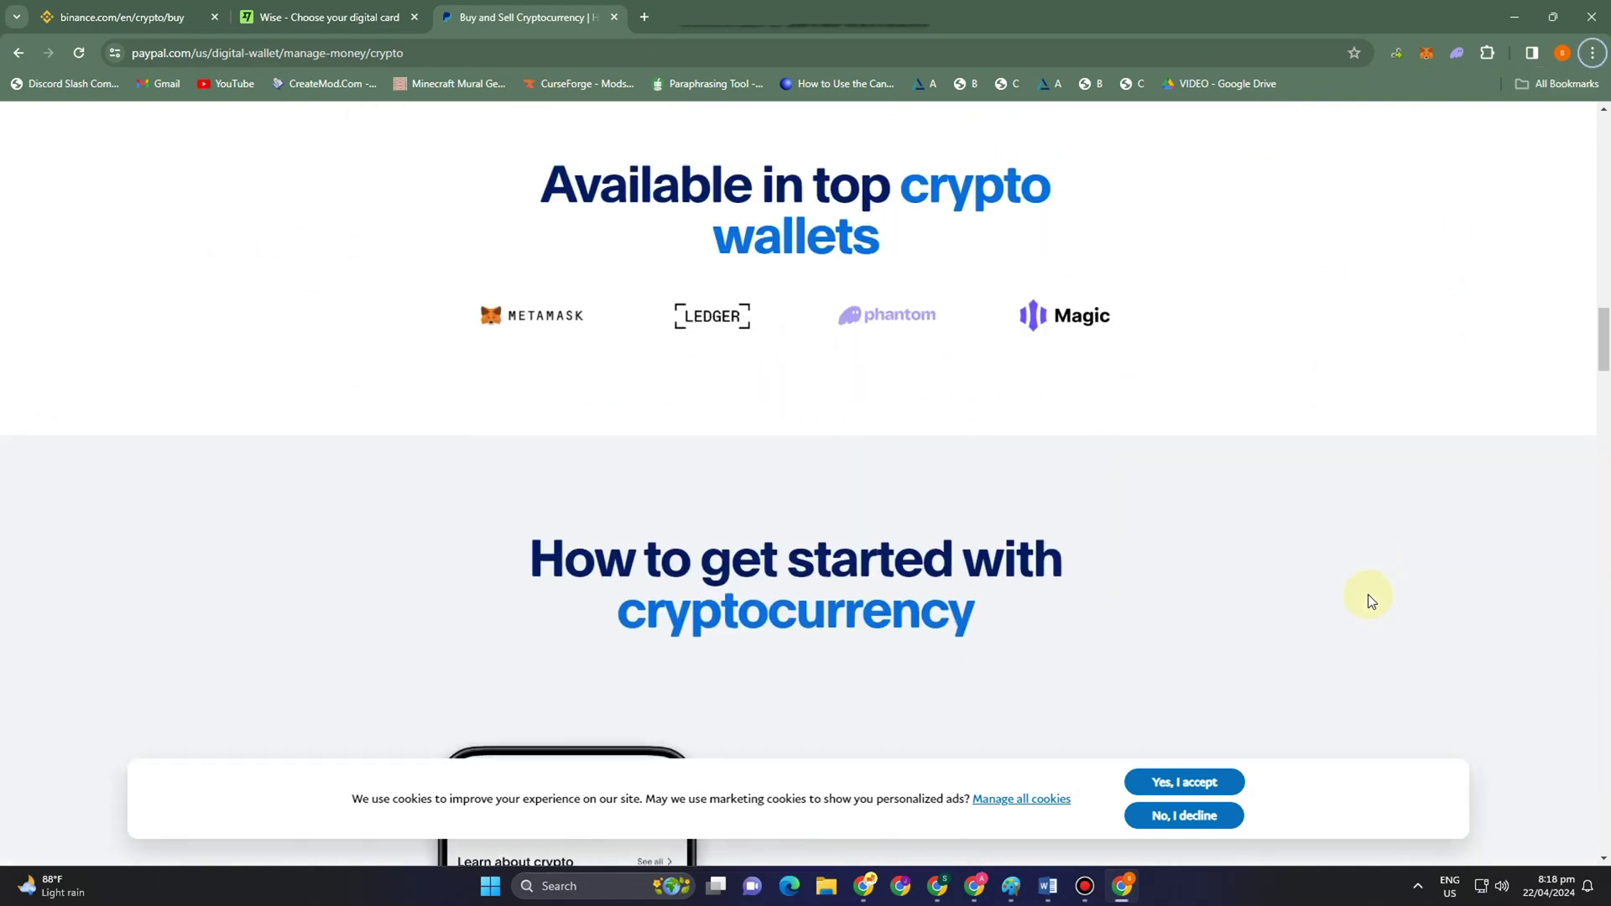
pyautogui.scroll(-3, 1368, 593)
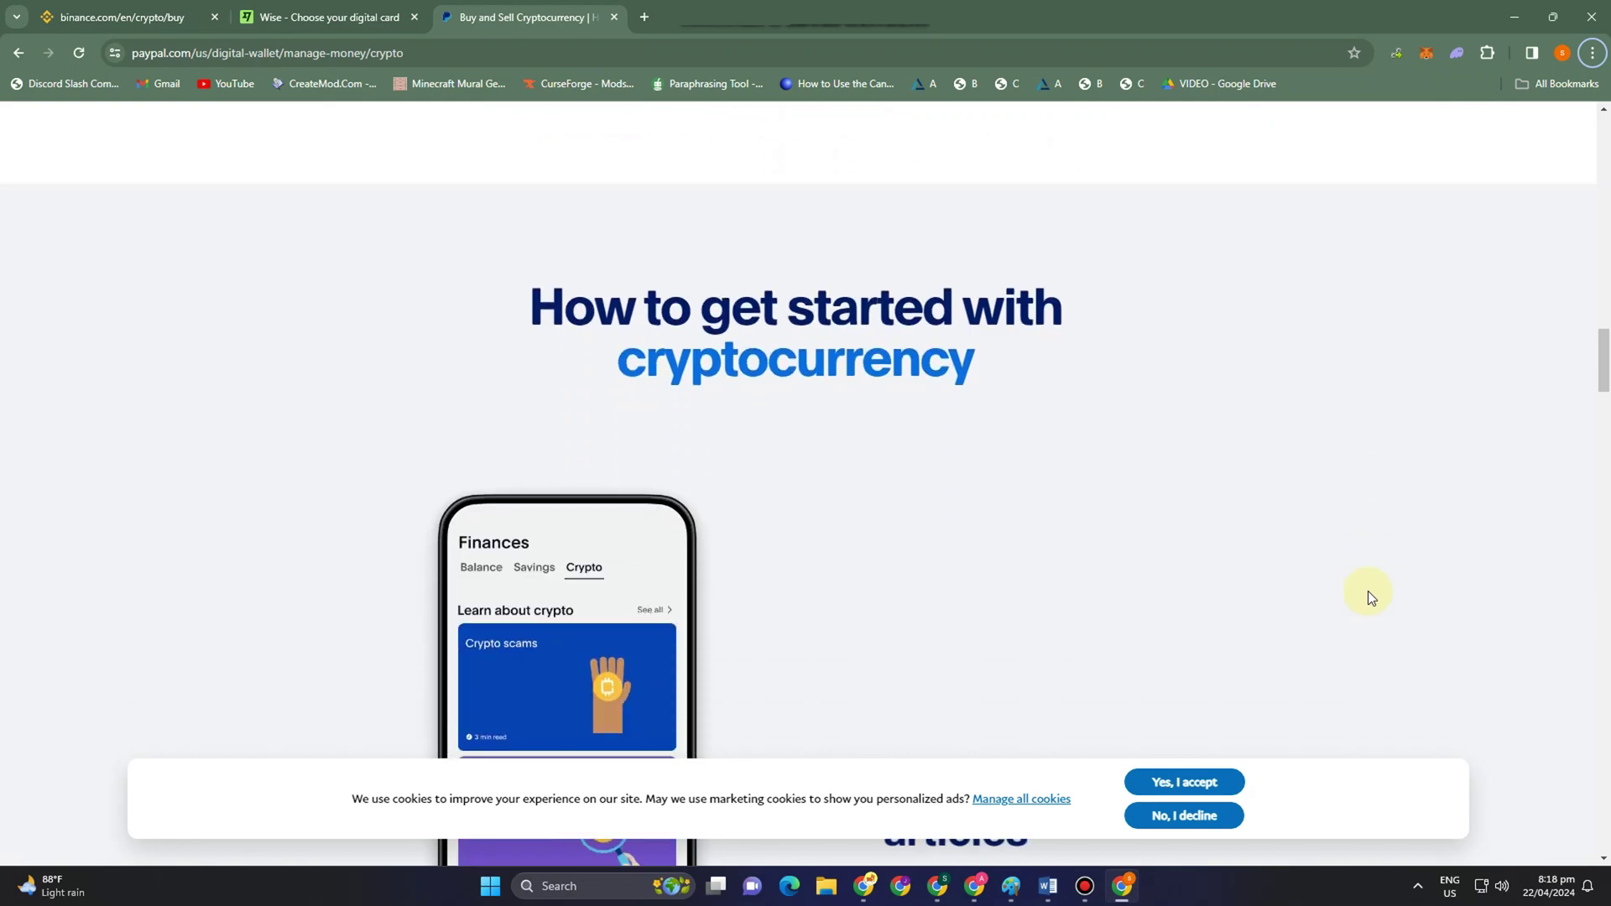
pyautogui.scroll(-2, 1367, 581)
pyautogui.scroll(-10, 1367, 582)
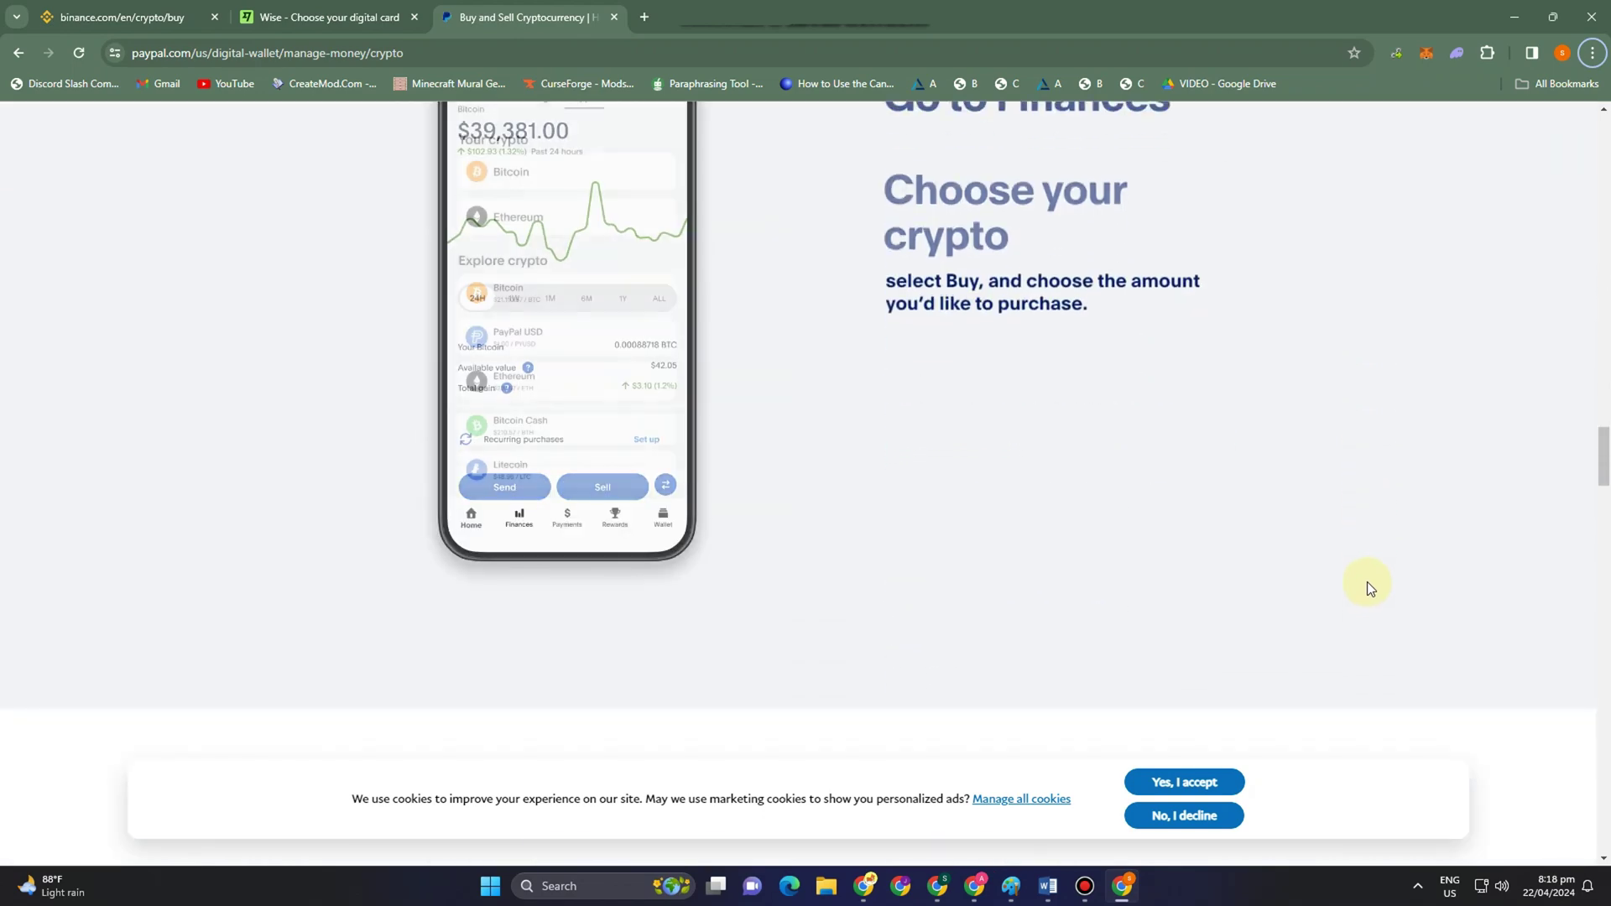
pyautogui.scroll(-4, 1310, 554)
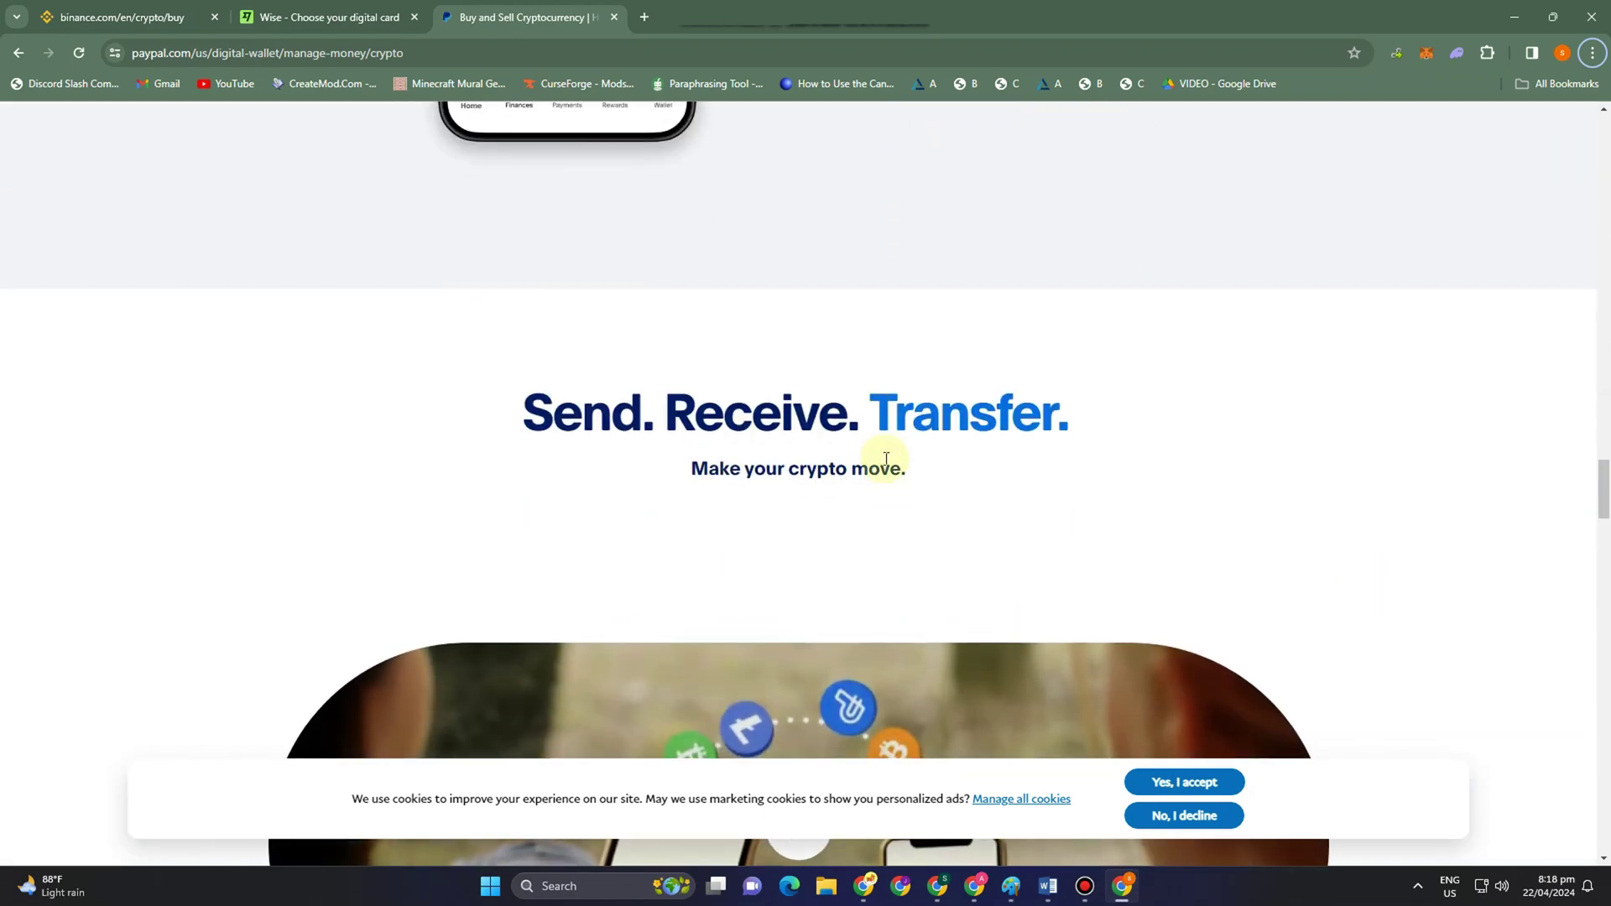
pyautogui.scroll(-11, 927, 507)
pyautogui.scroll(-3, 1040, 516)
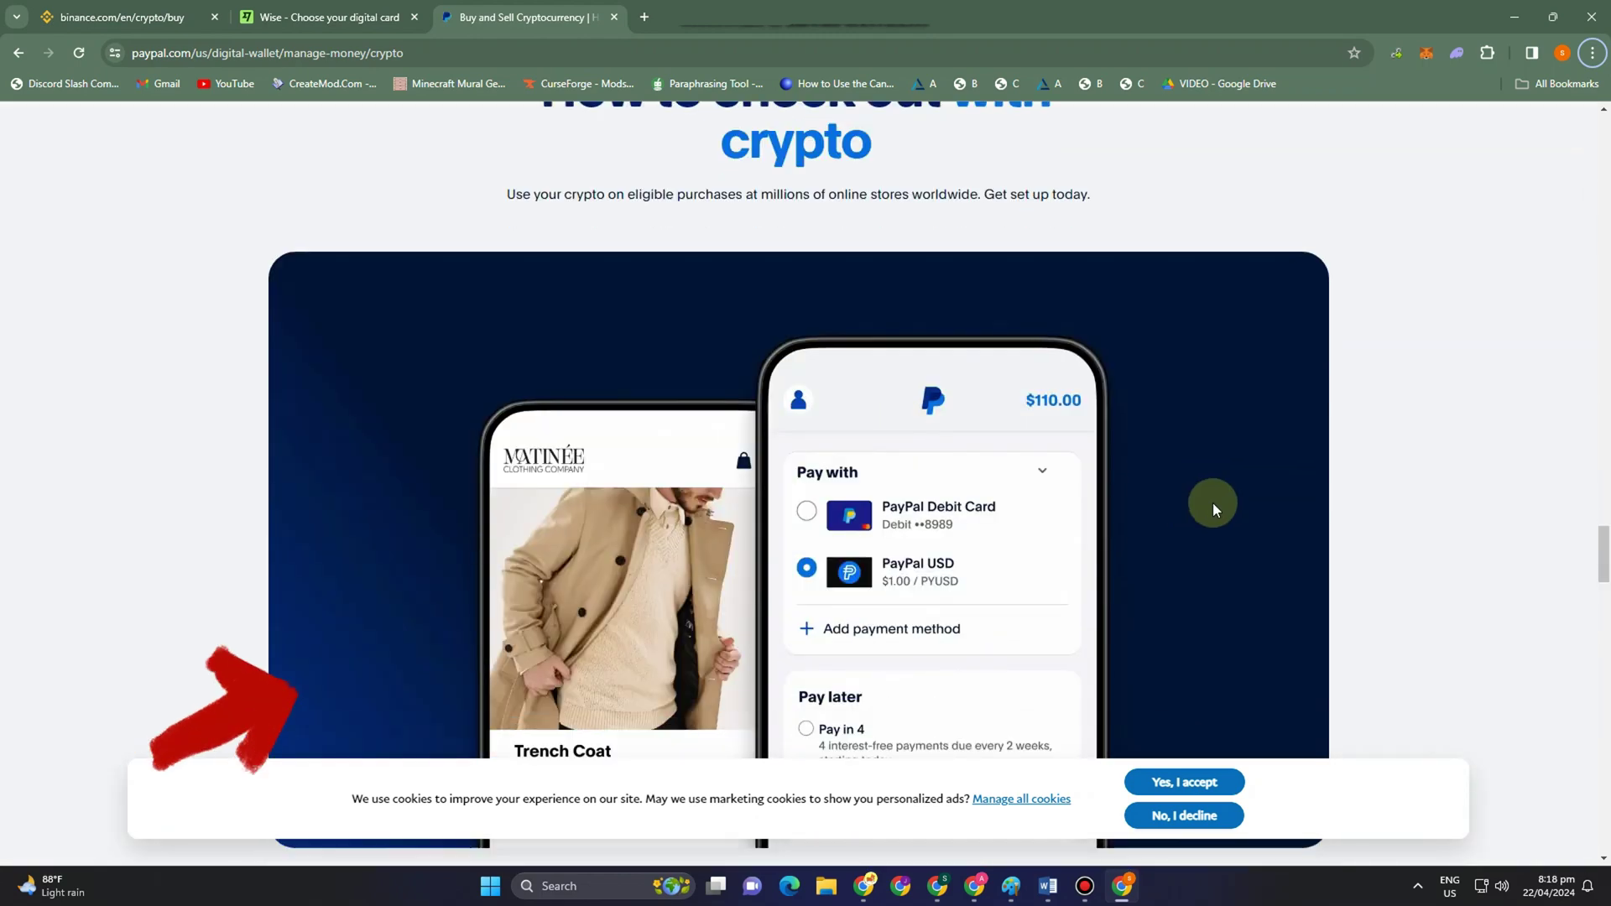
pyautogui.scroll(12, 1212, 502)
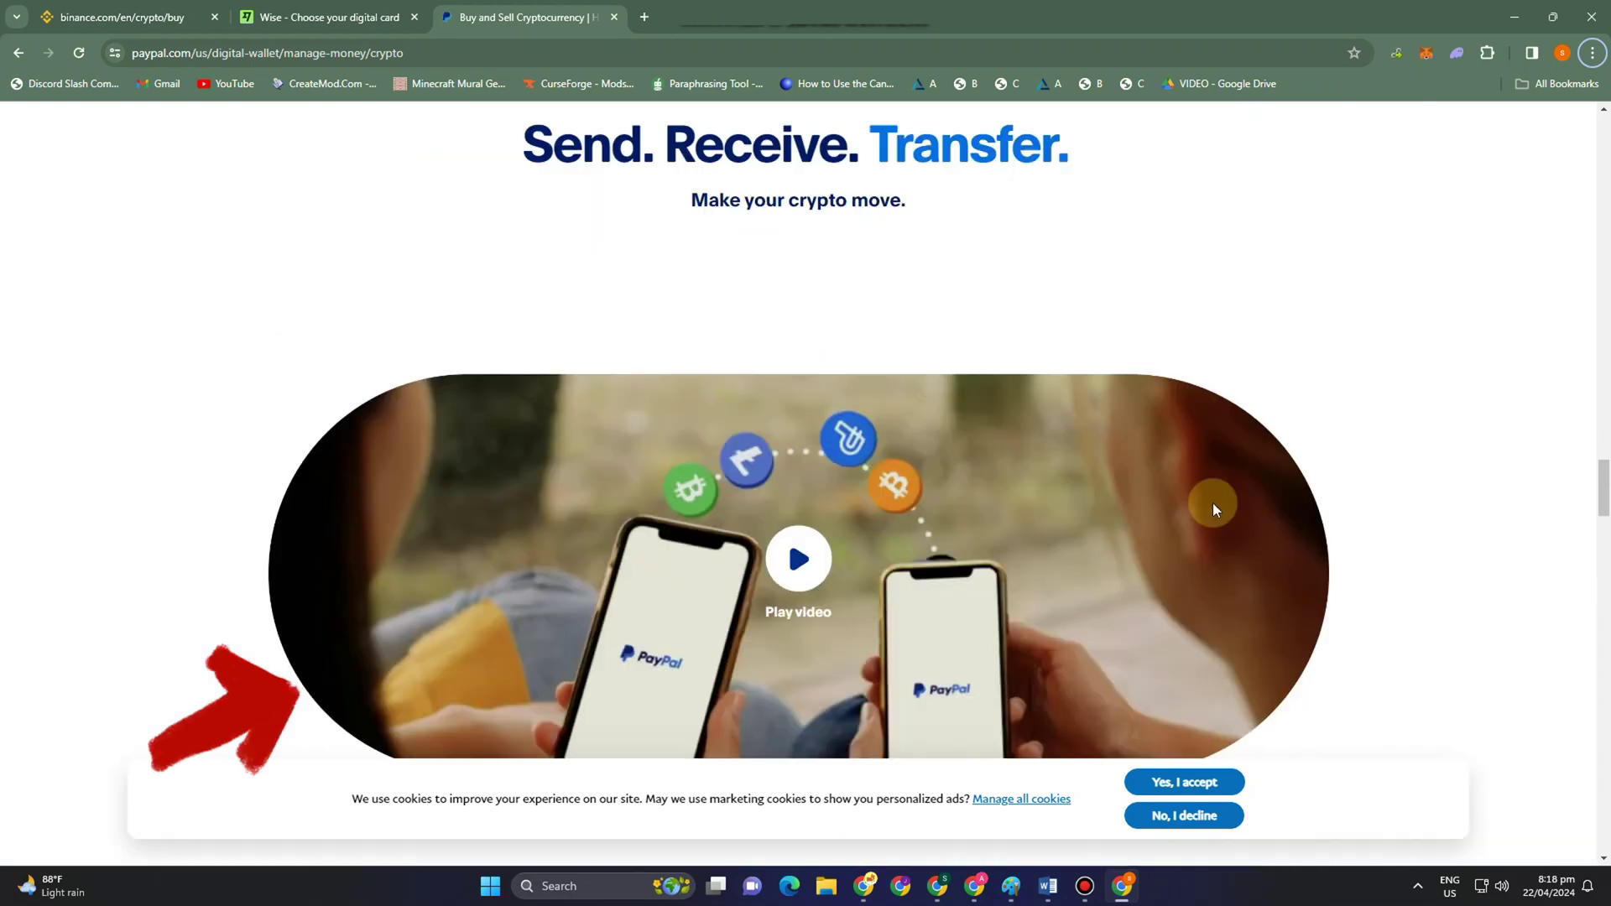
pyautogui.scroll(3, 550, 349)
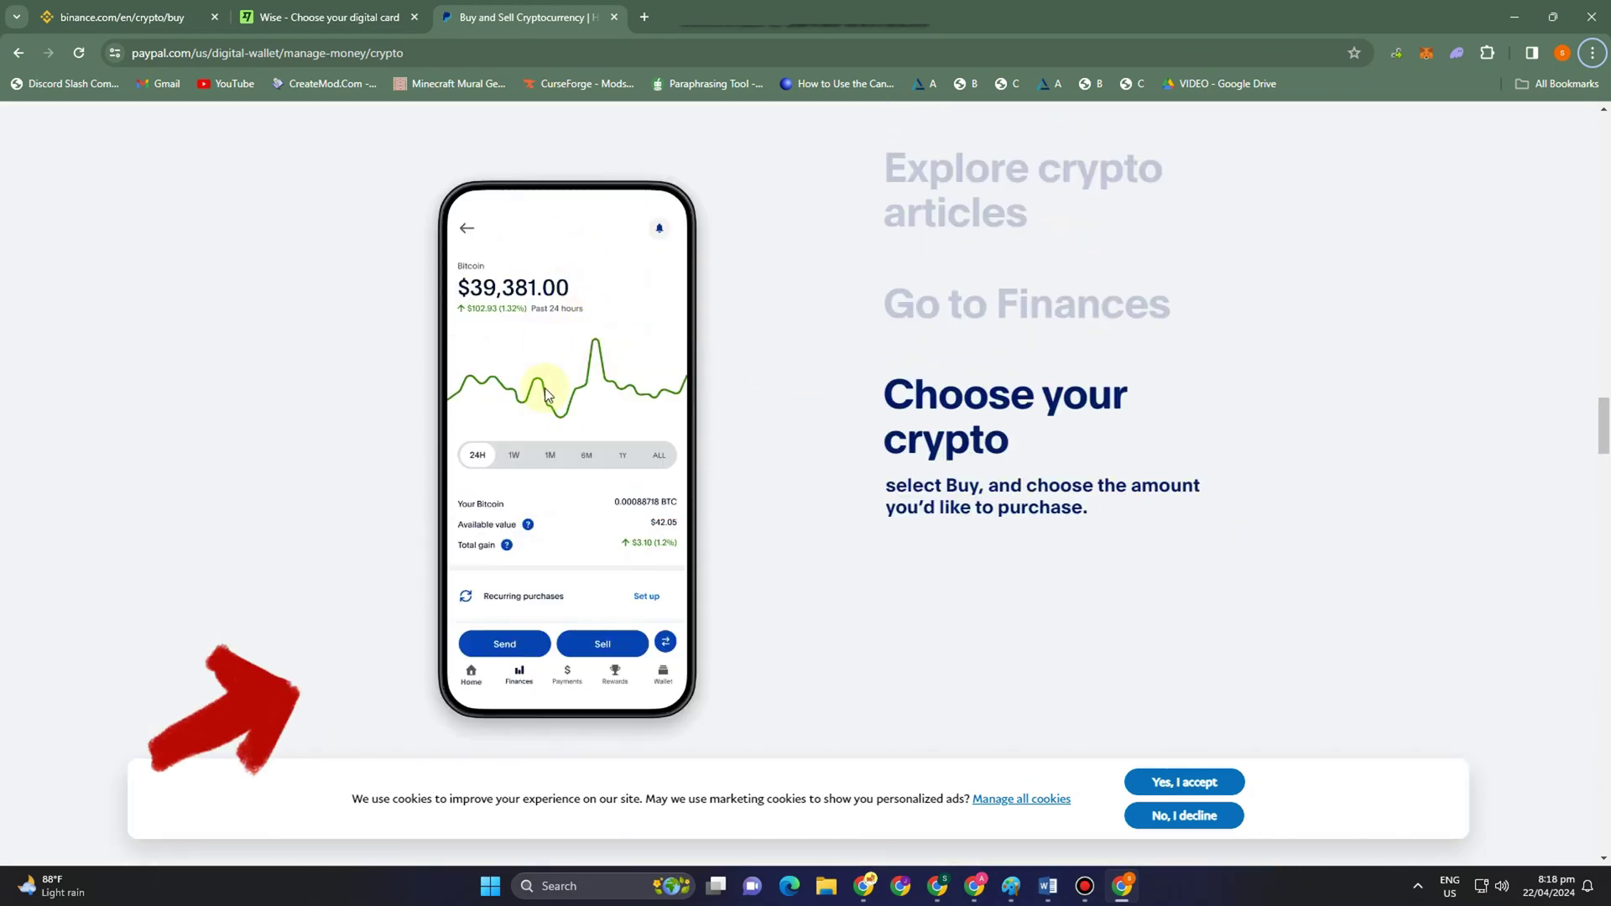
pyautogui.scroll(5, 860, 538)
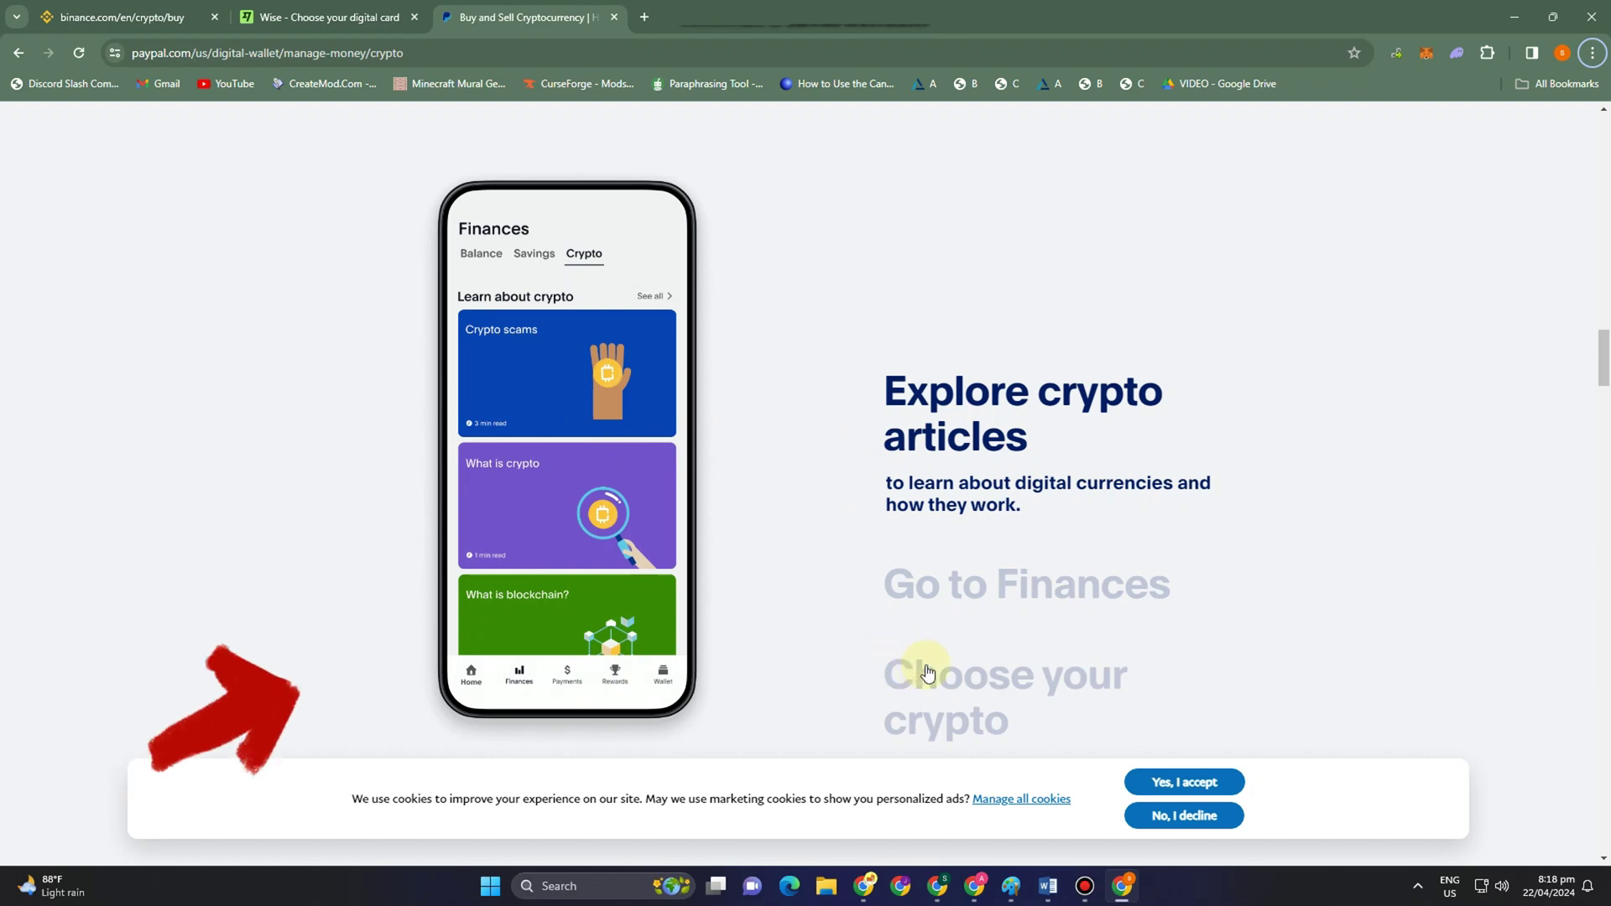
pyautogui.scroll(-3, 966, 642)
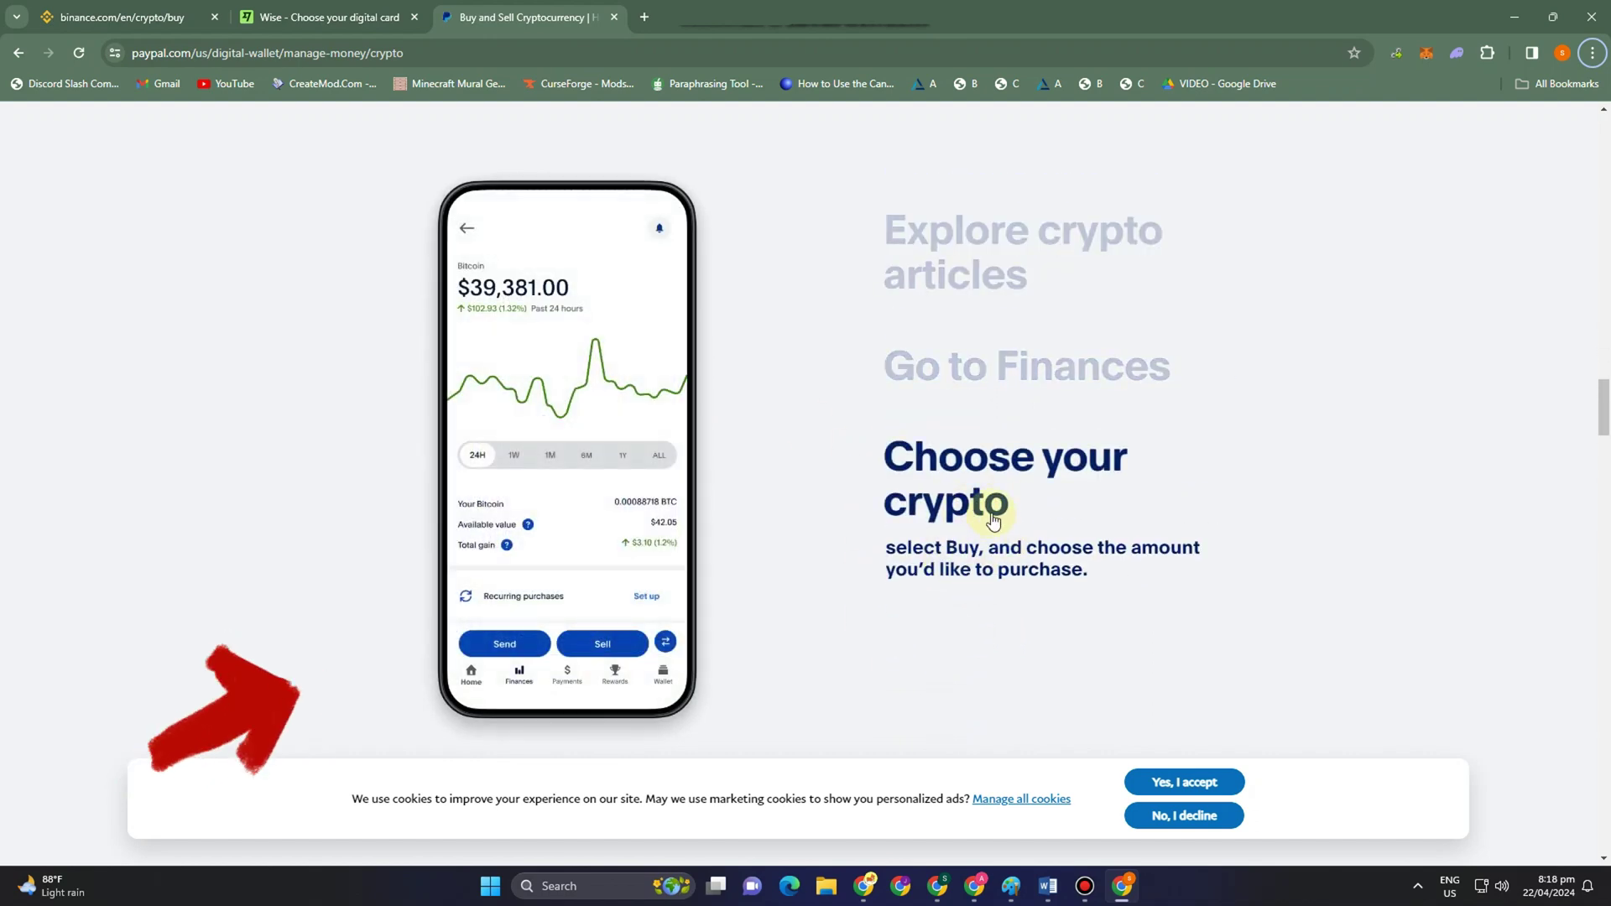
pyautogui.scroll(10, 1250, 560)
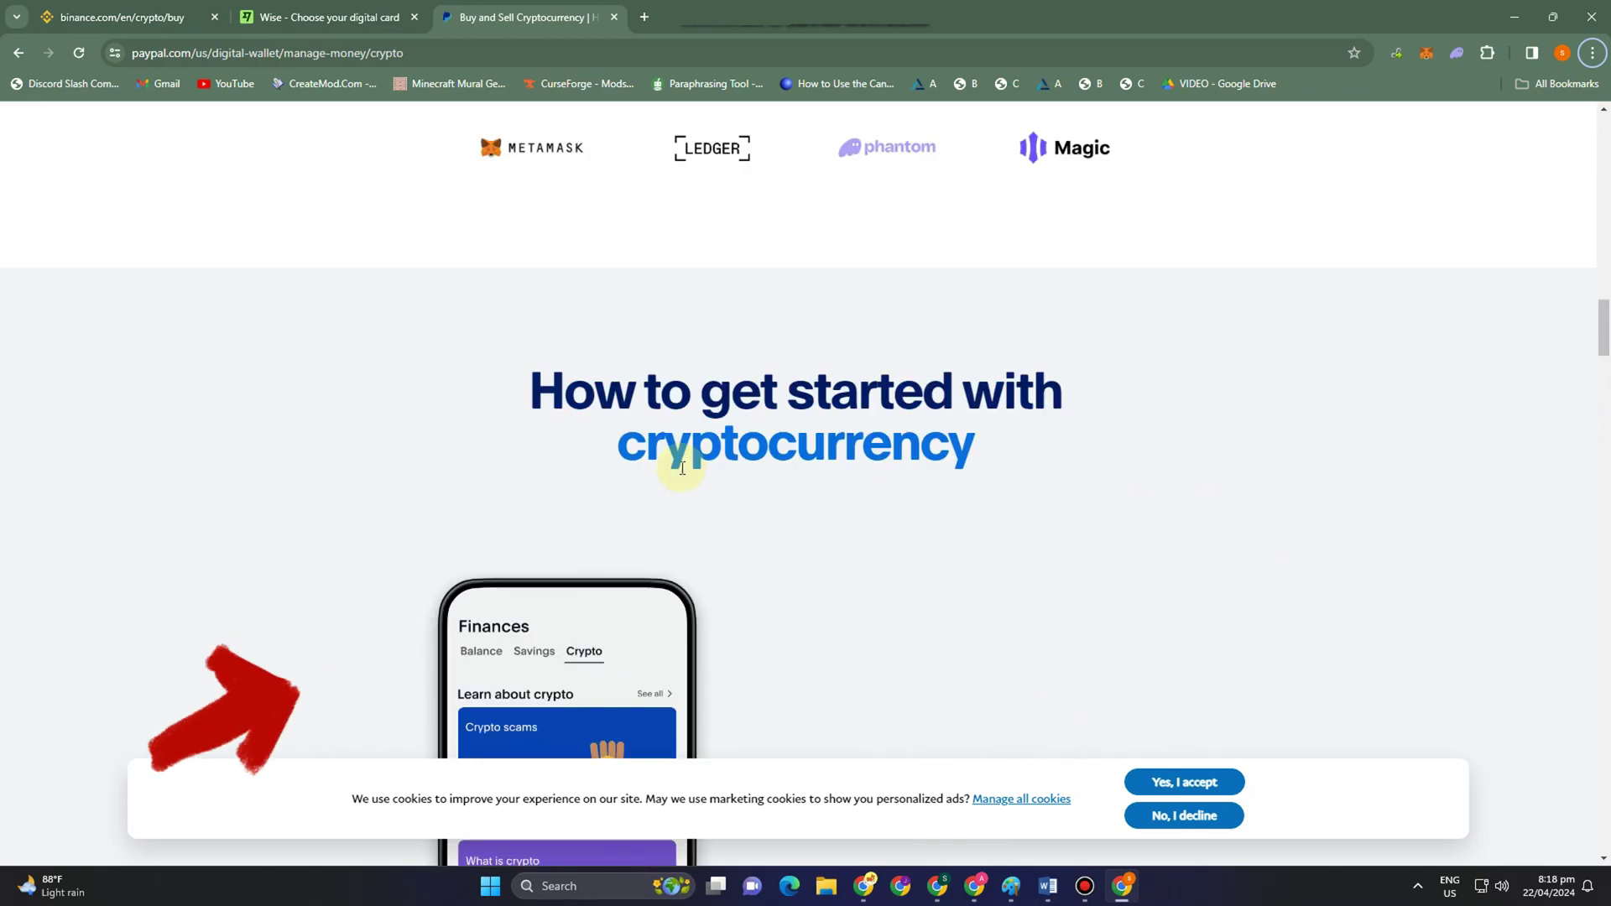
pyautogui.scroll(15, 883, 501)
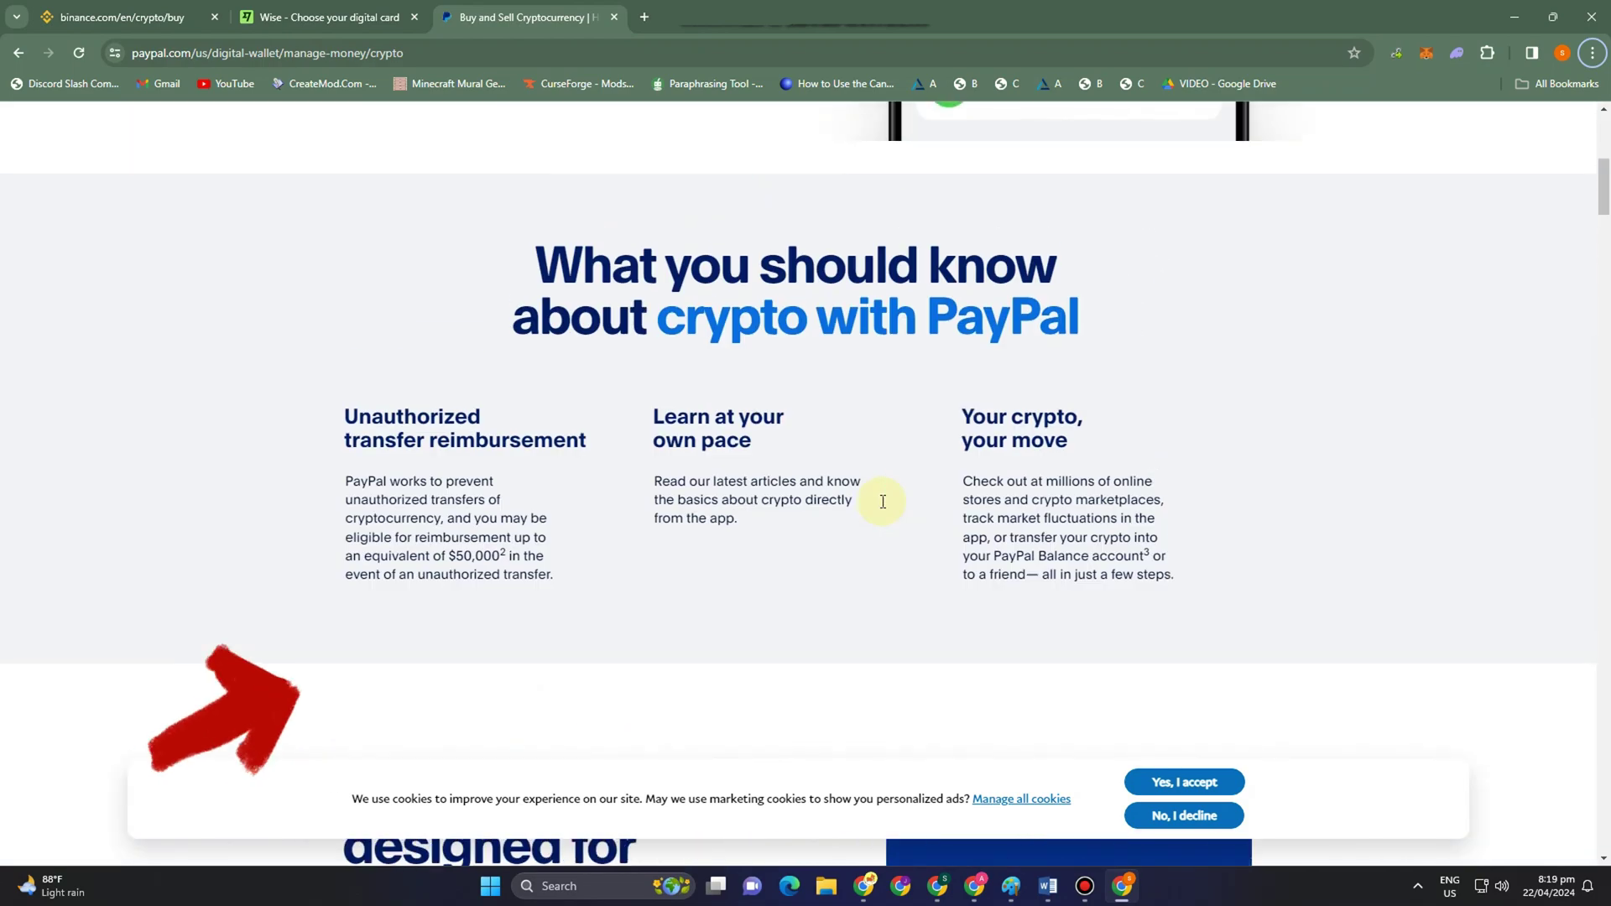
pyautogui.hotkey('ctrl', 'shift', 'Tab')
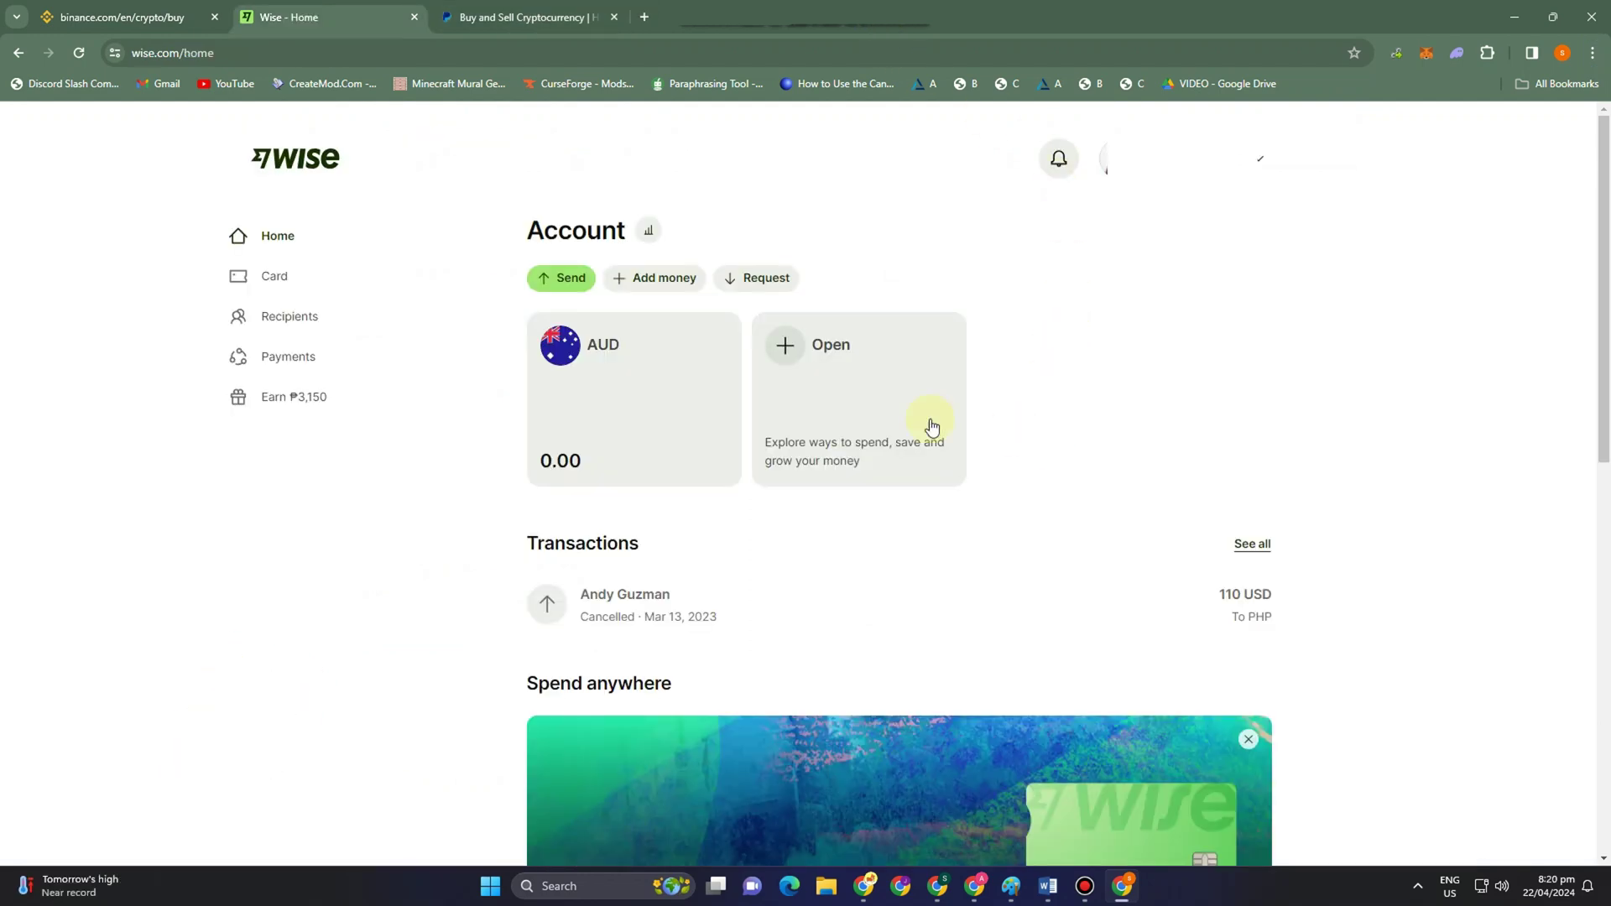
# Step: Search Google for 'visa card online' in a new tab and browse the Visa card offers
pyautogui.click(640, 18)
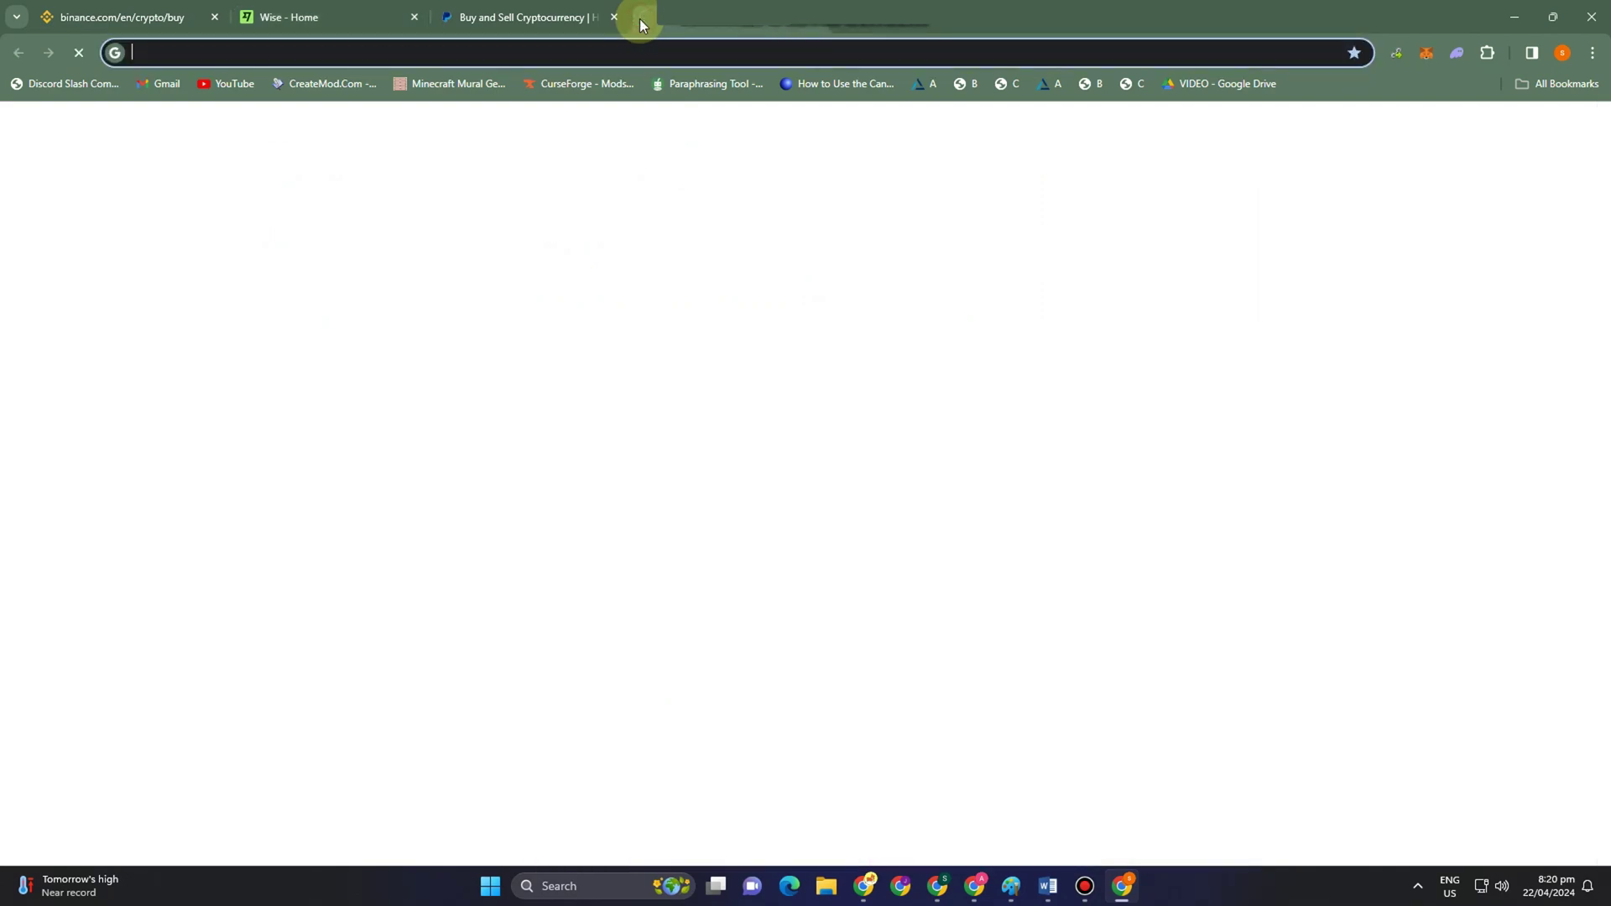
pyautogui.write('visa card')
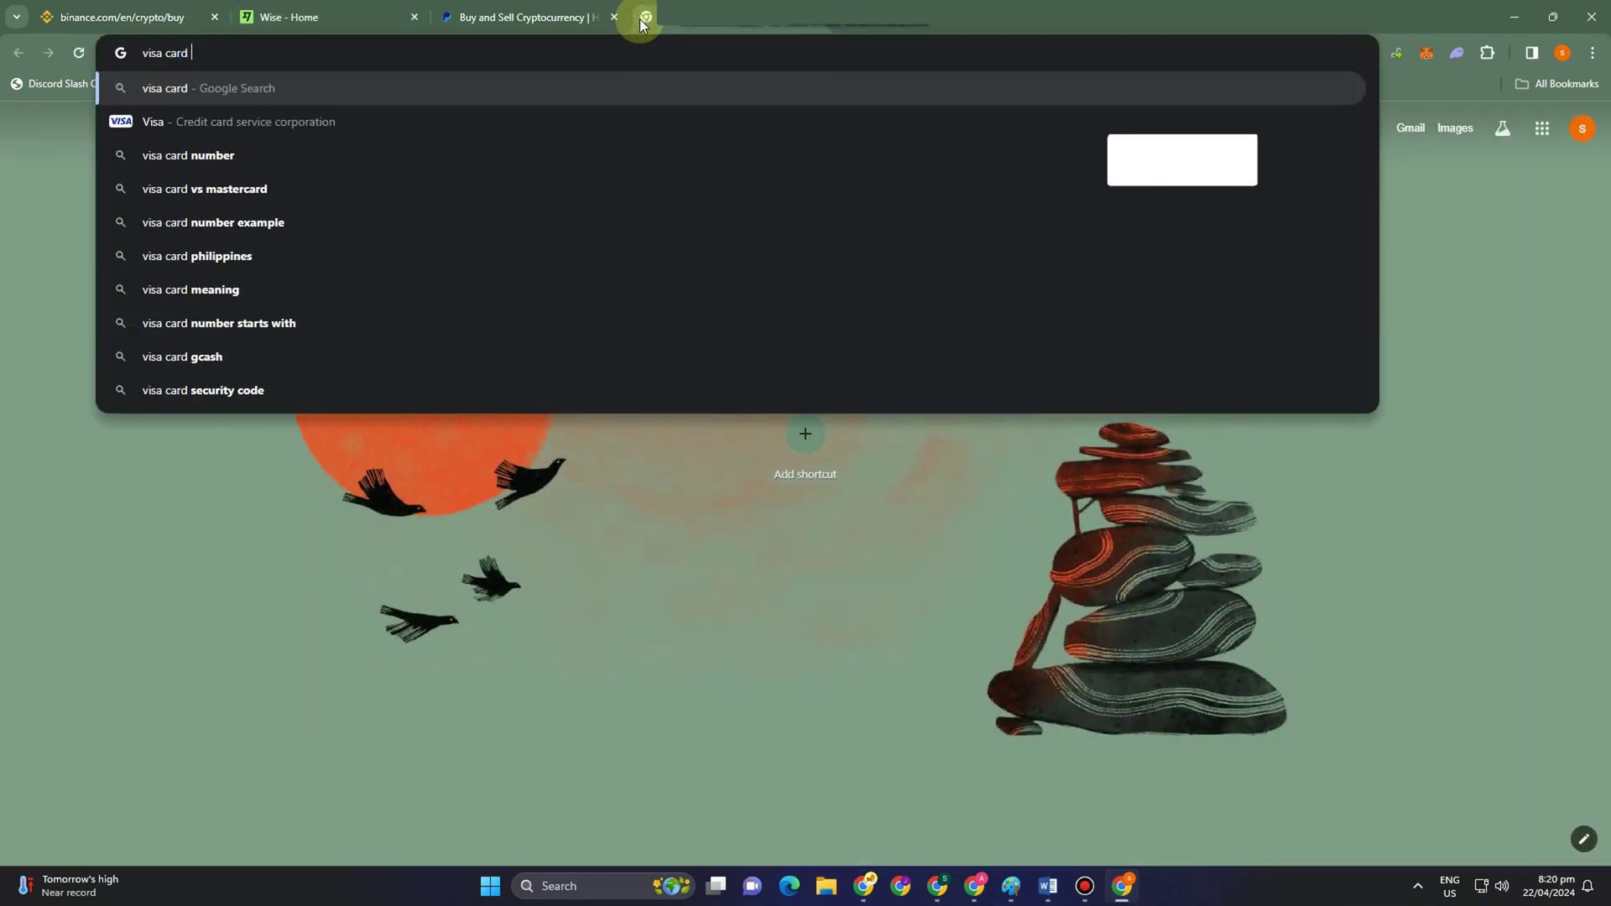
pyautogui.write(' online')
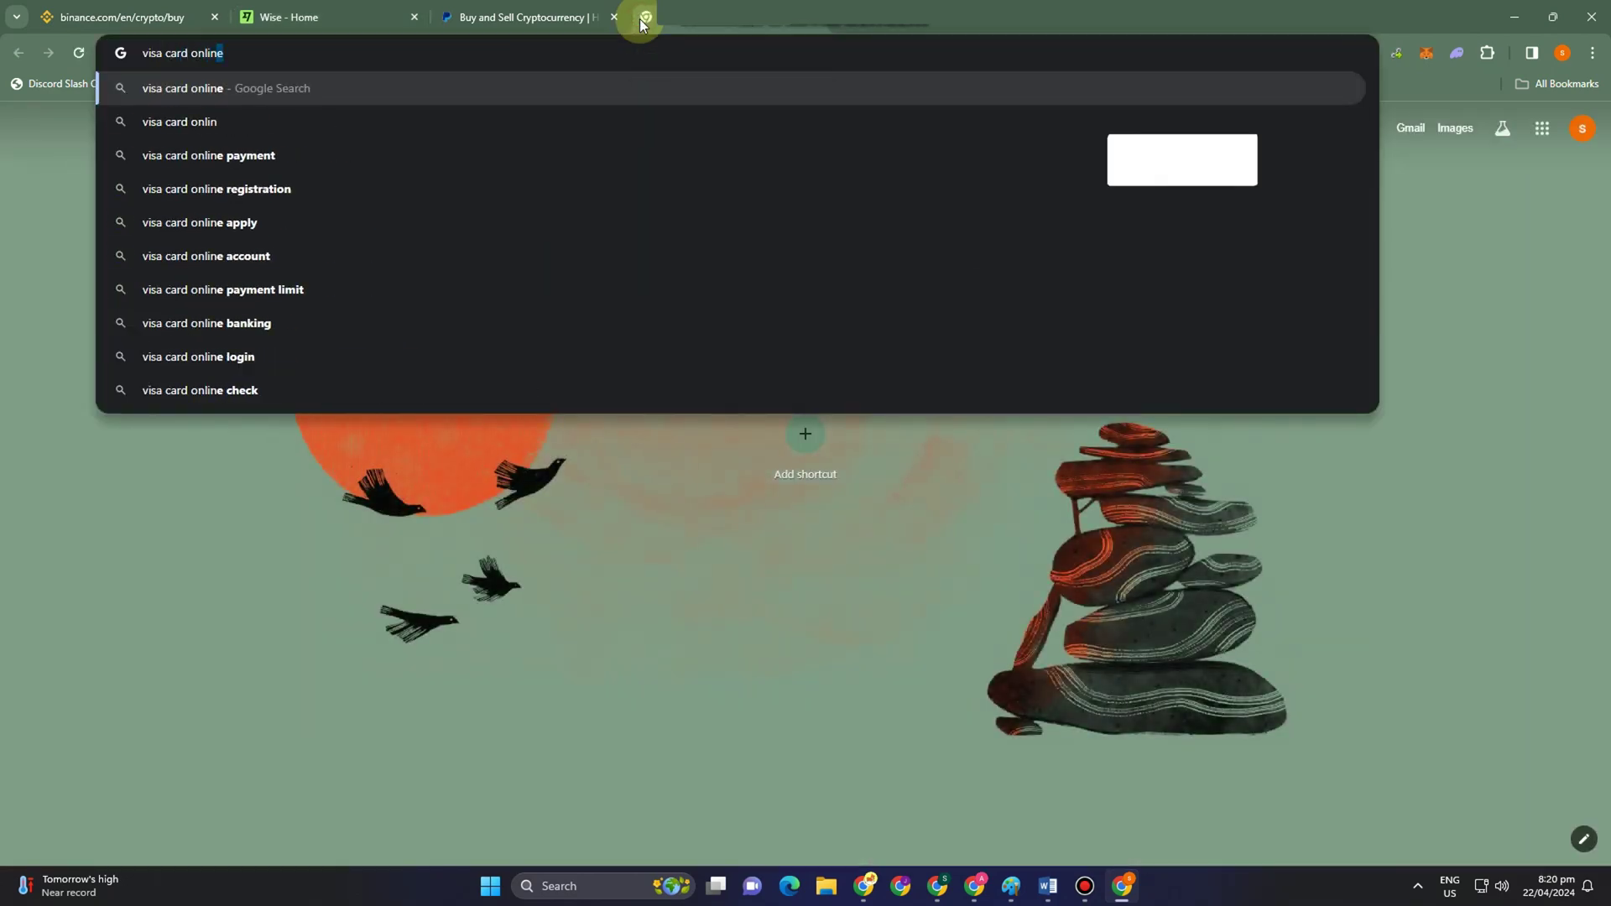
pyautogui.press('Return')
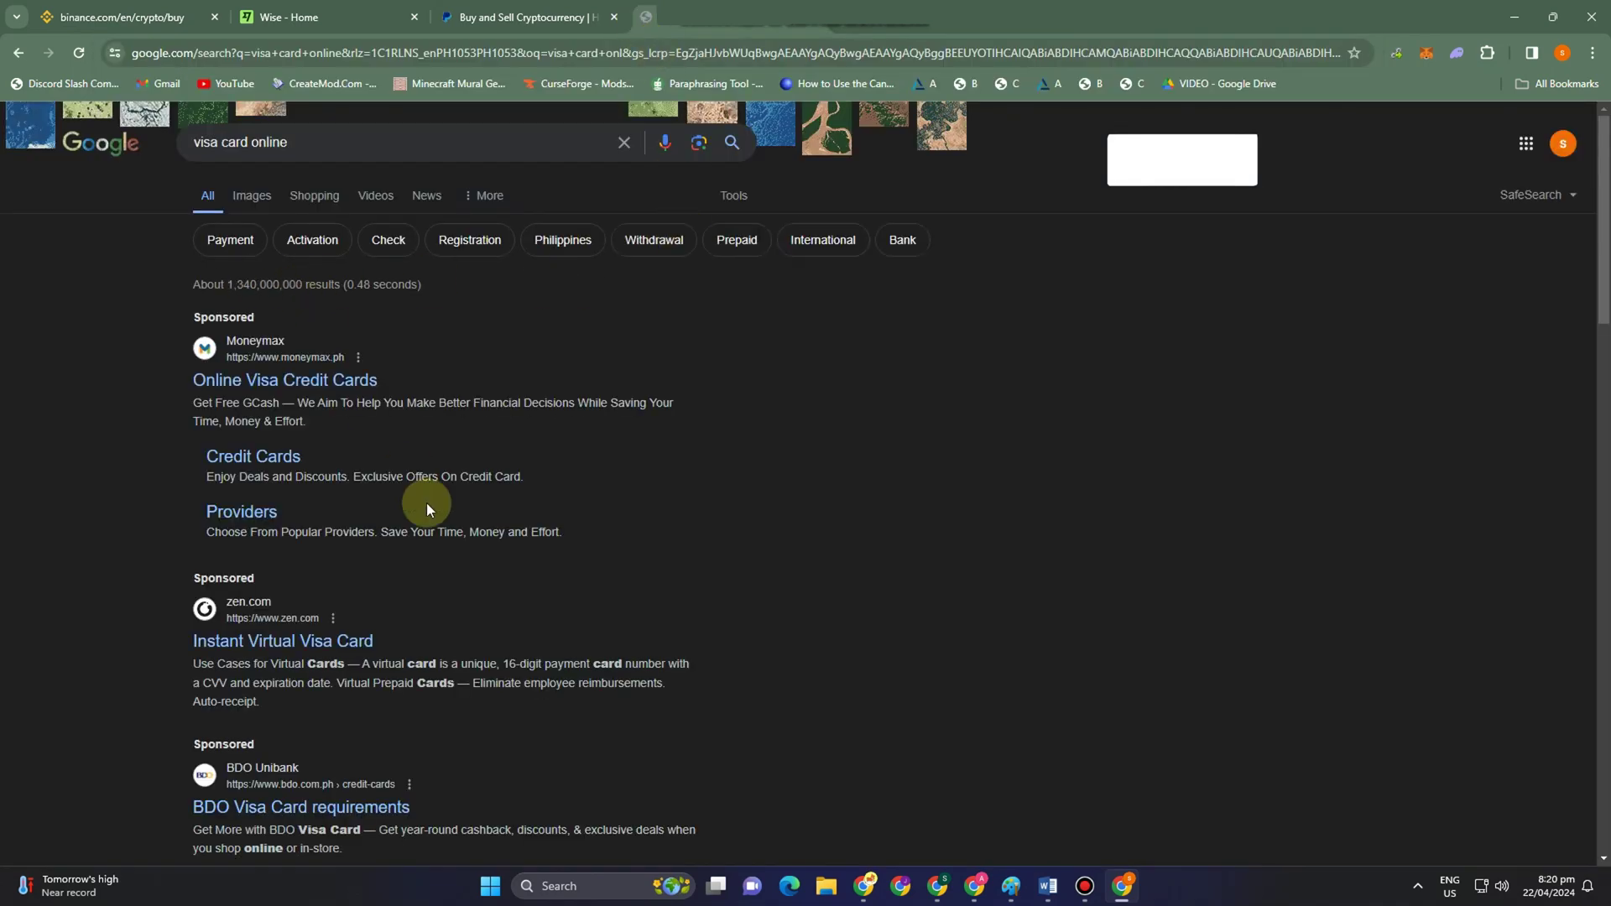
pyautogui.scroll(-4, 425, 502)
pyautogui.scroll(-3, 481, 421)
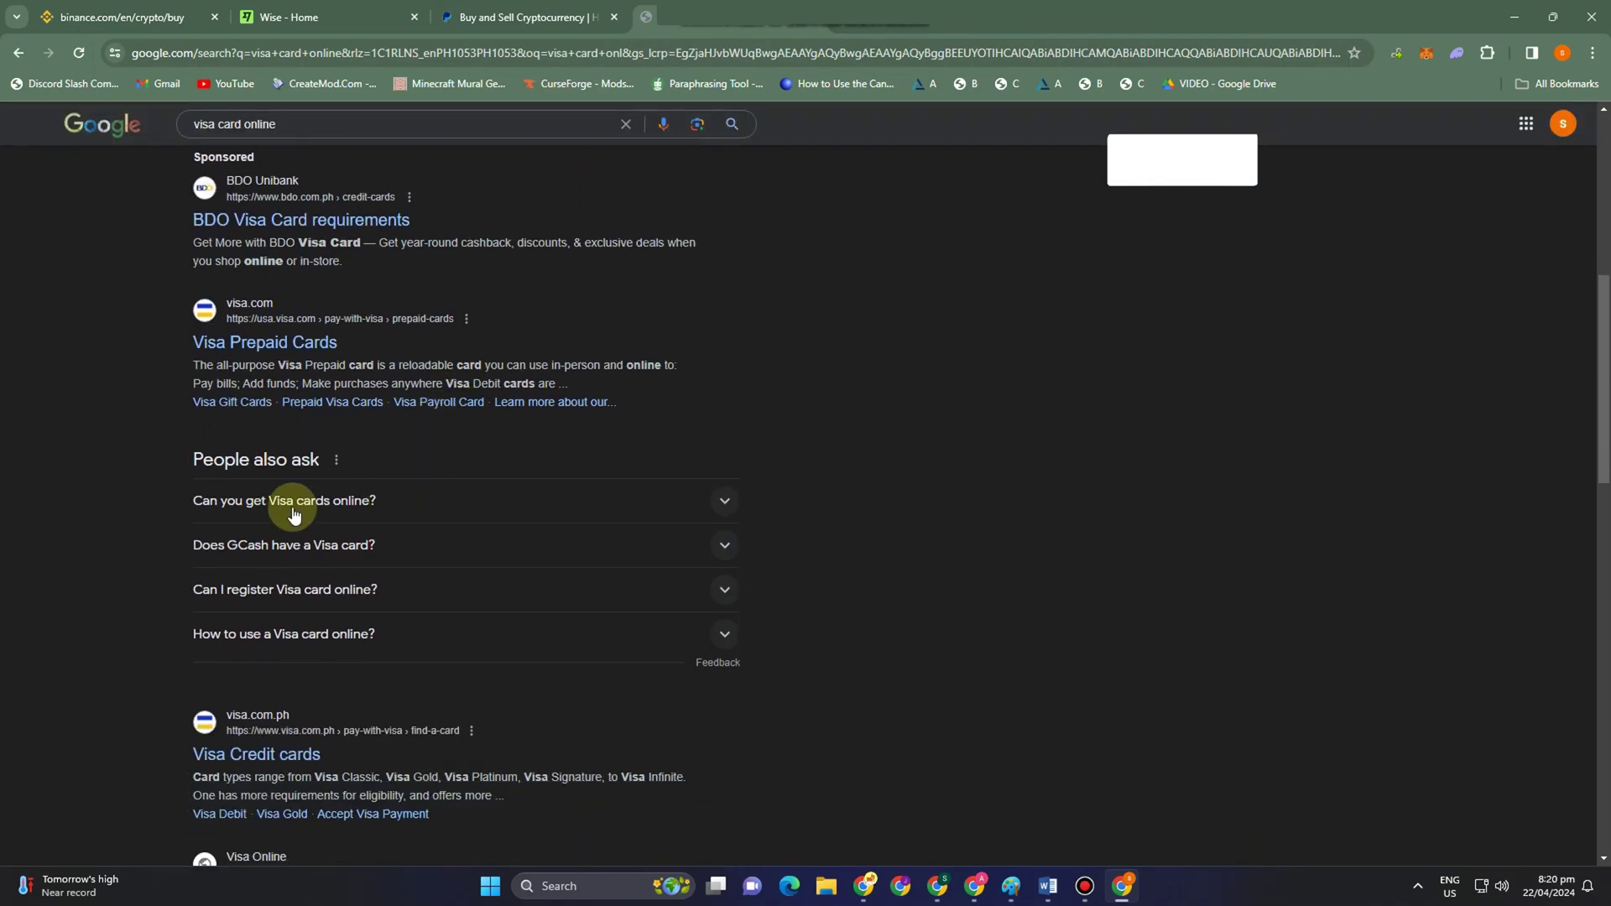
pyautogui.scroll(-1, 662, 471)
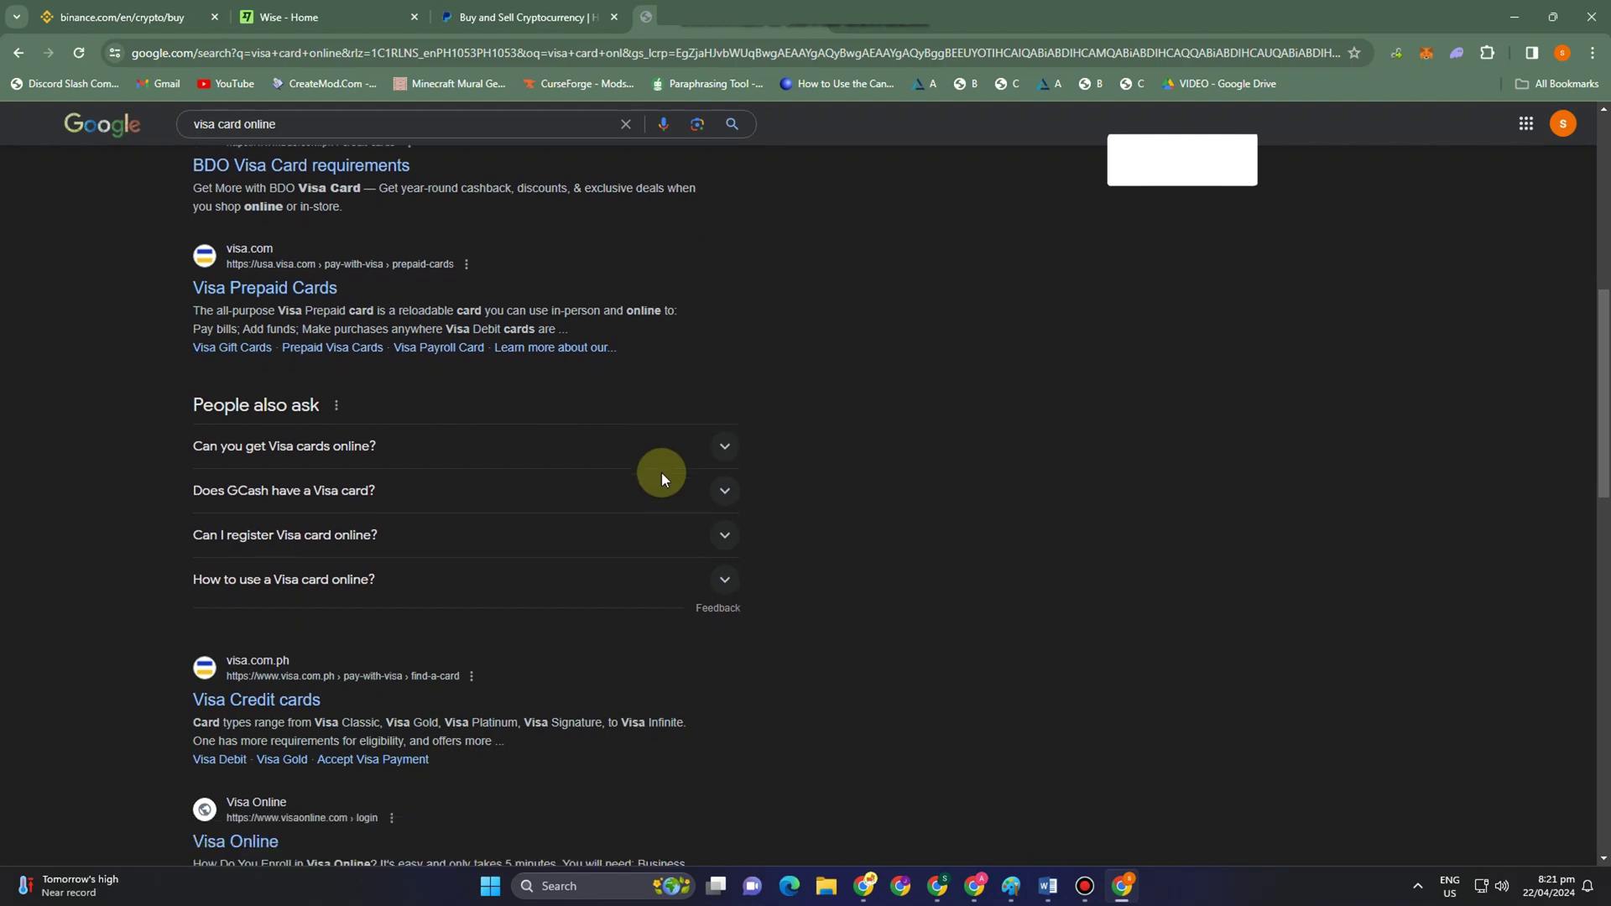
pyautogui.scroll(-5, 486, 646)
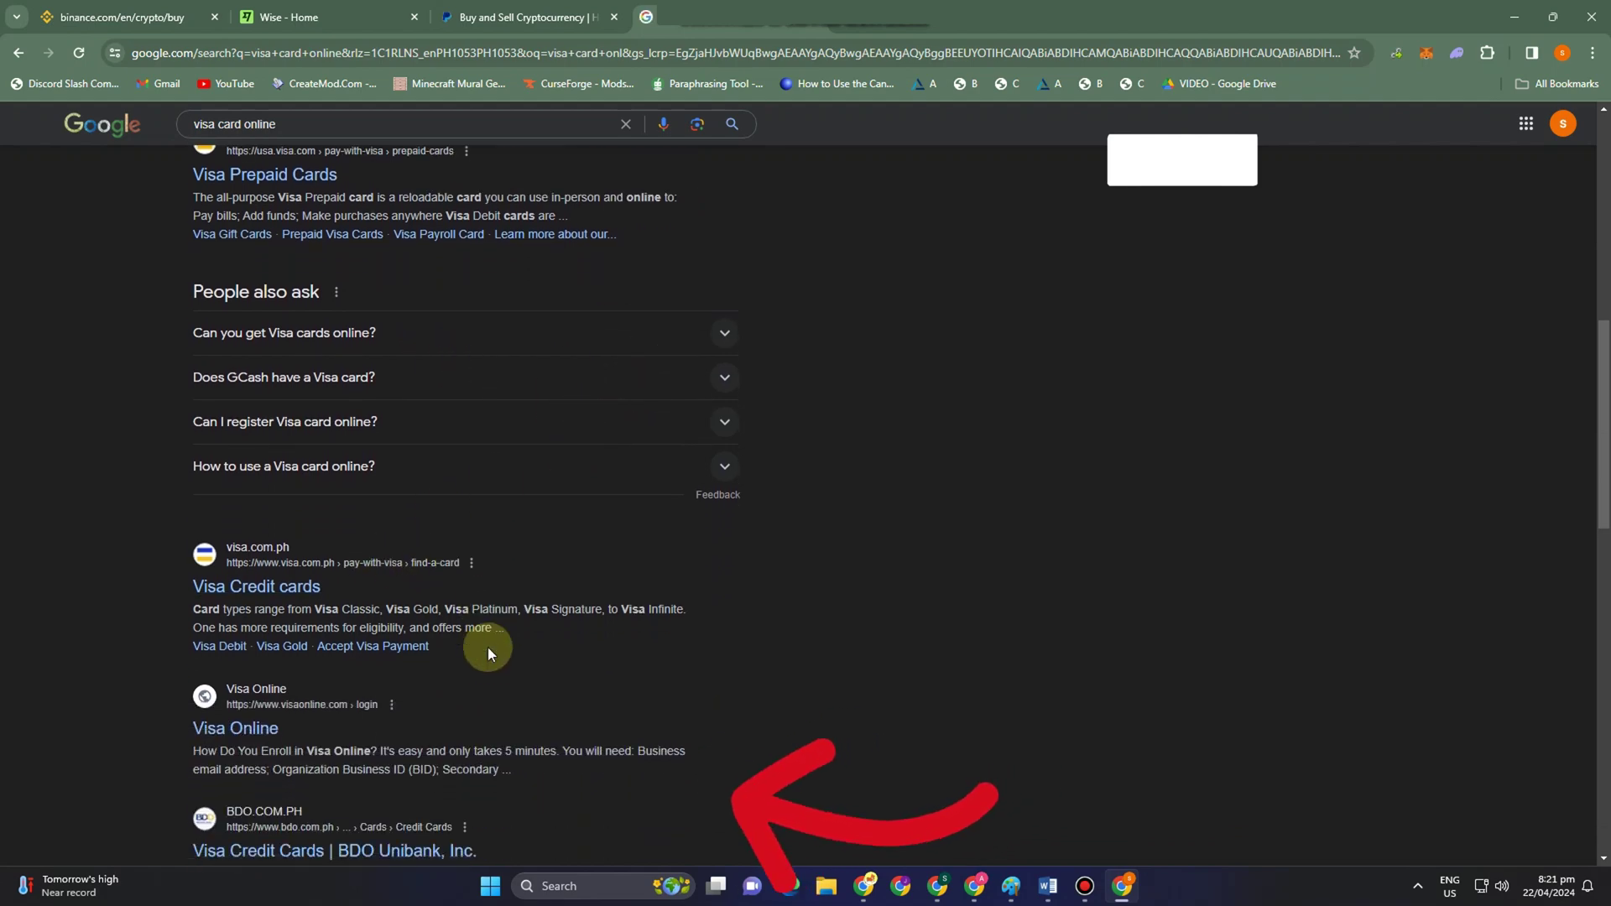
pyautogui.scroll(-9, 485, 637)
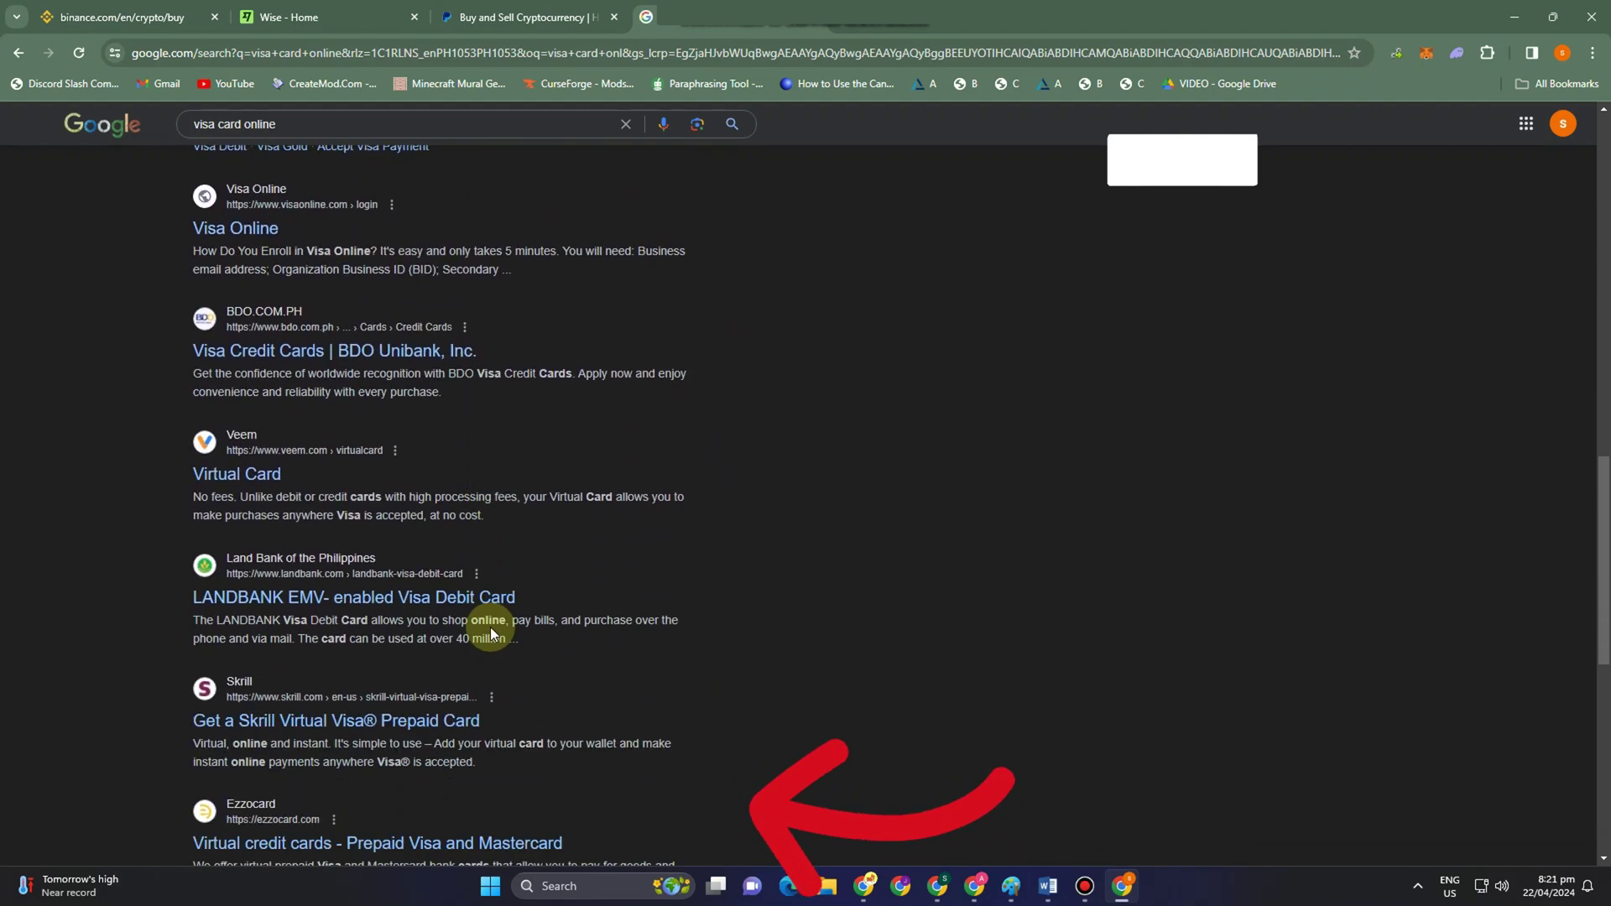
pyautogui.scroll(-3, 482, 630)
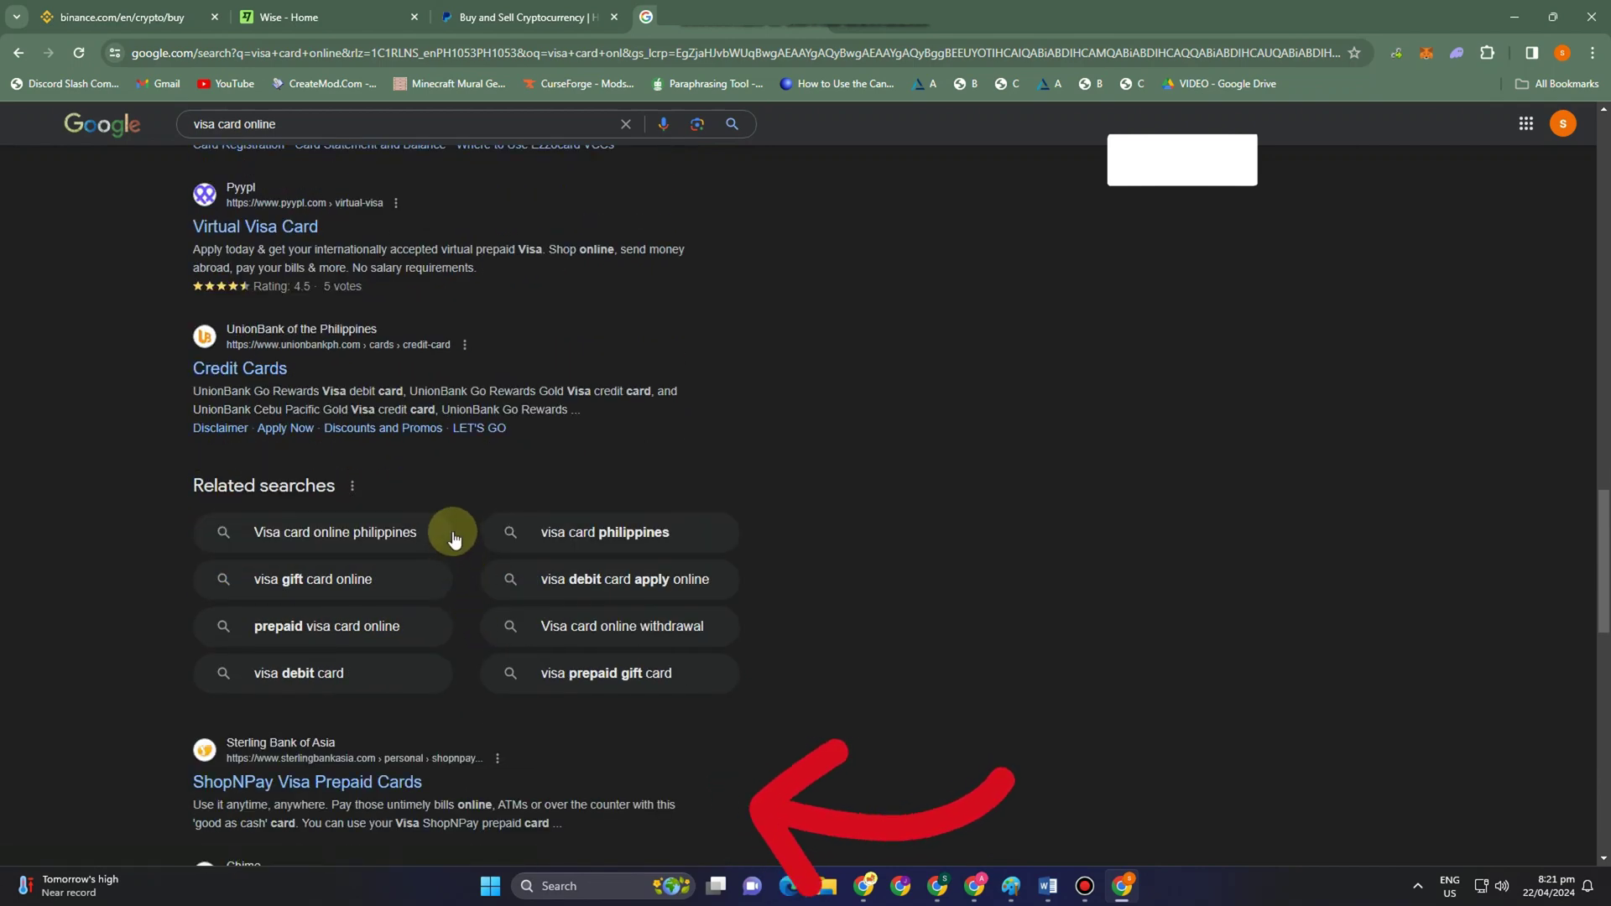
pyautogui.scroll(-9, 859, 622)
pyautogui.scroll(20, 845, 601)
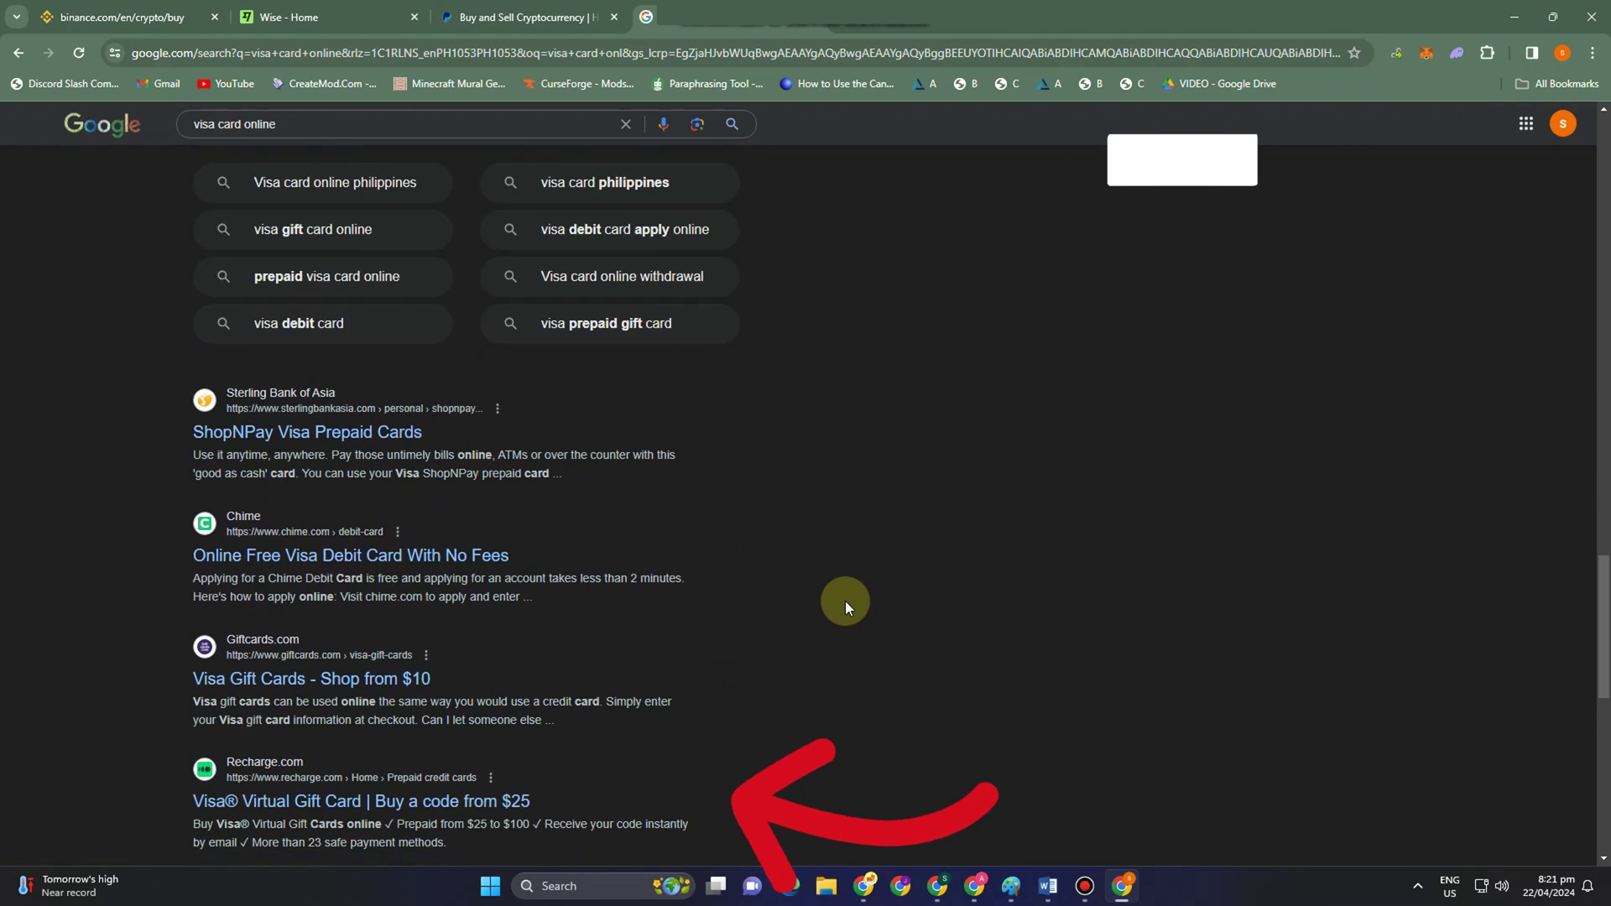
pyautogui.scroll(6, 845, 601)
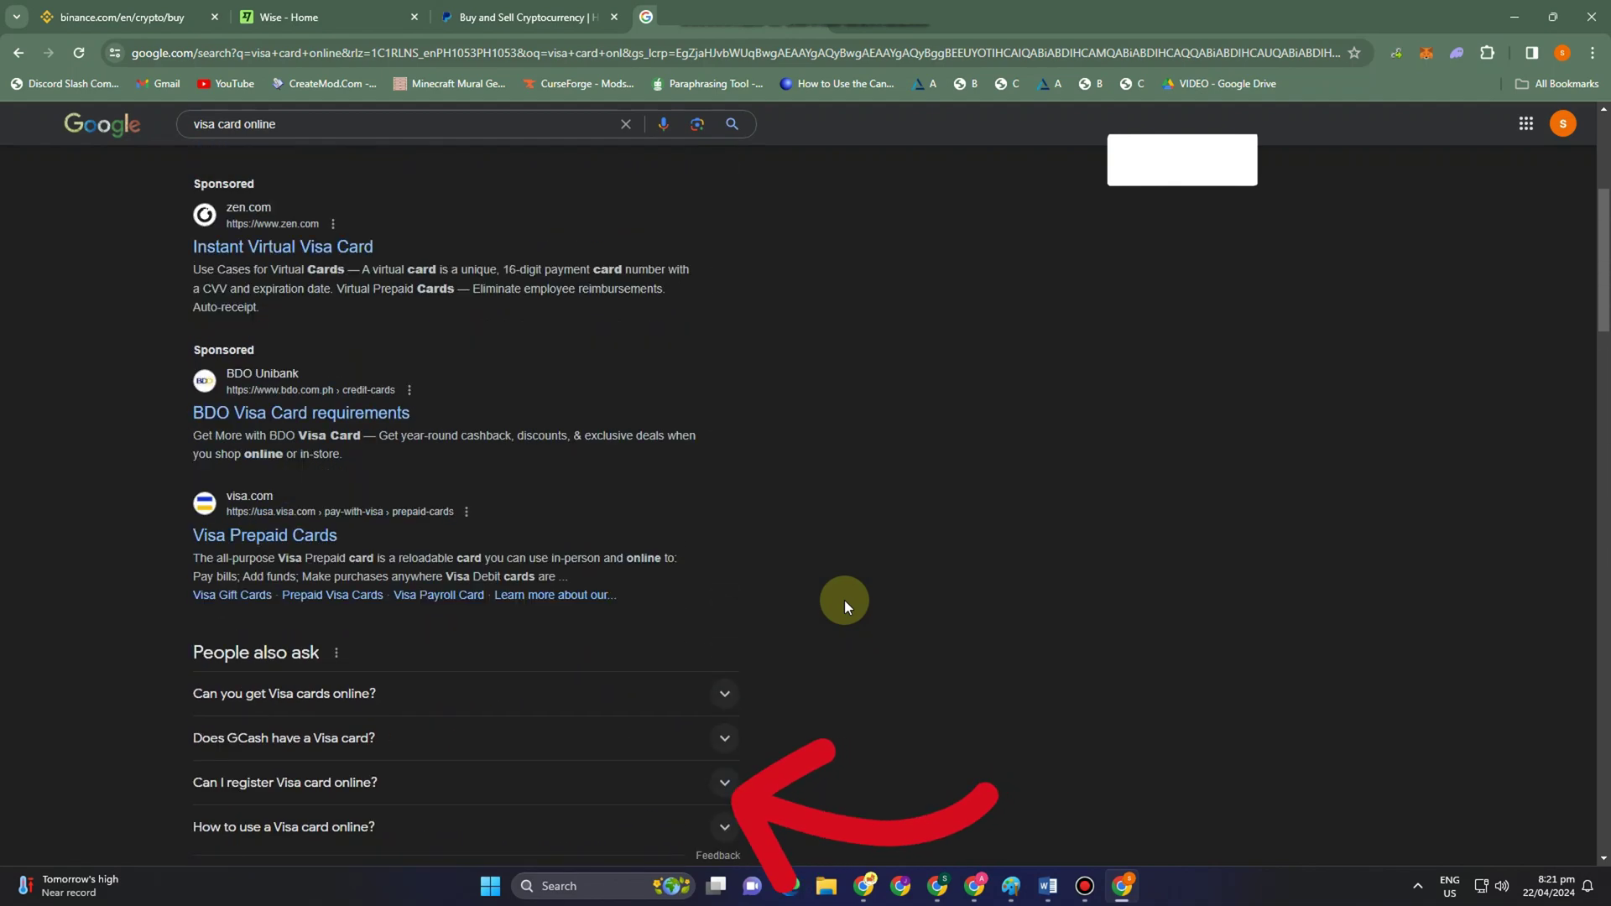
# Step: In Wise, start sending money paid from the connected bank account (ACH)
pyautogui.click(326, 10)
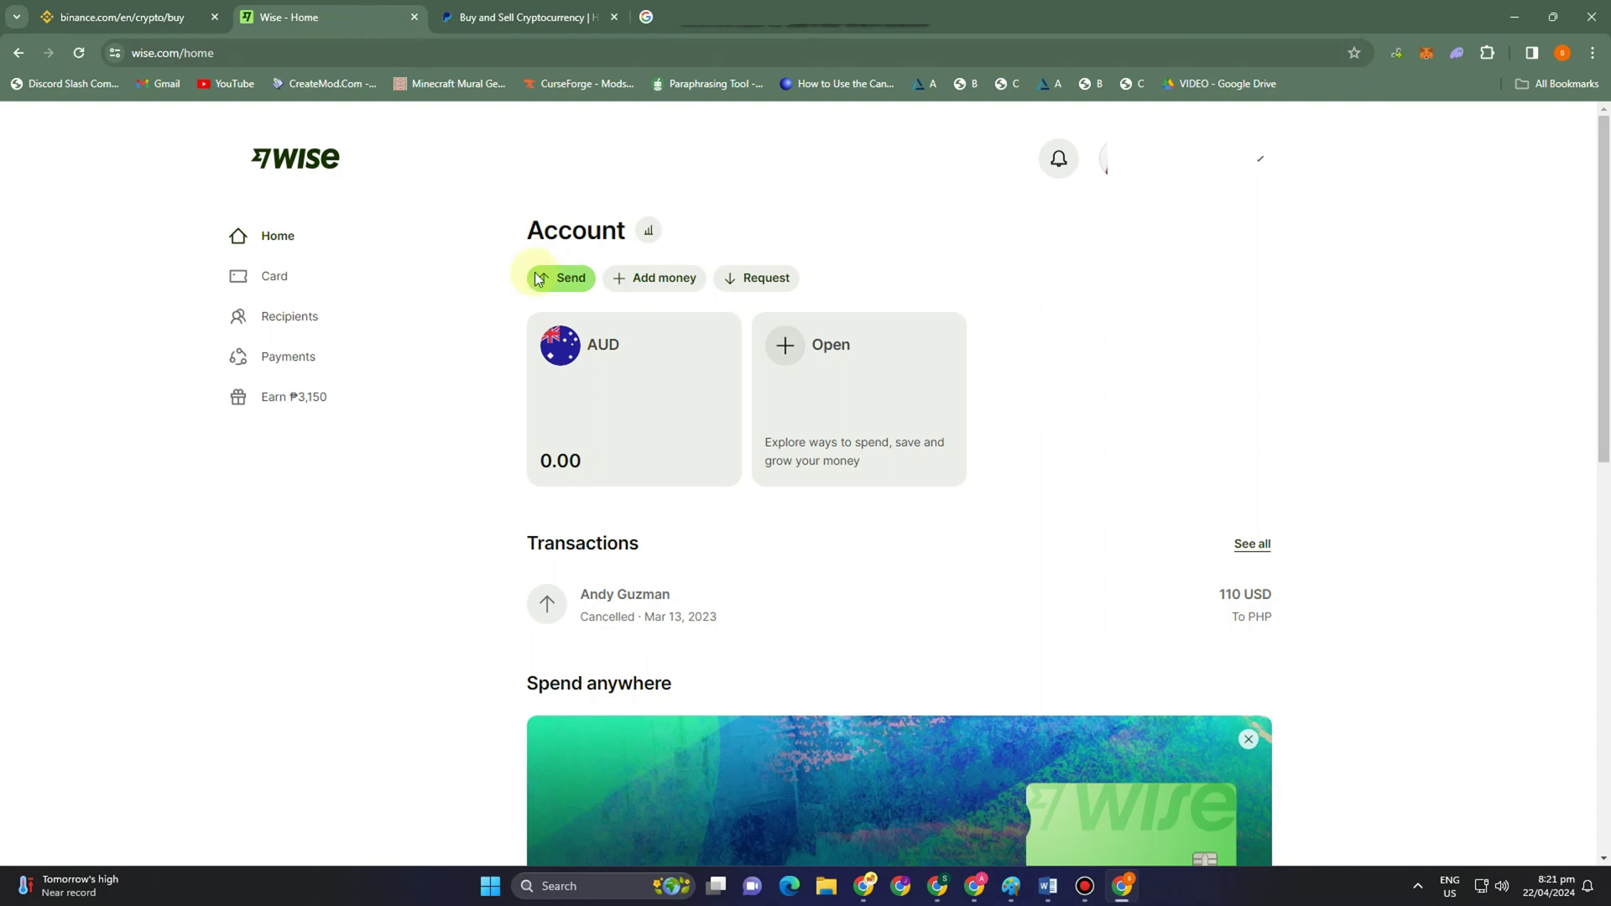
pyautogui.click(556, 279)
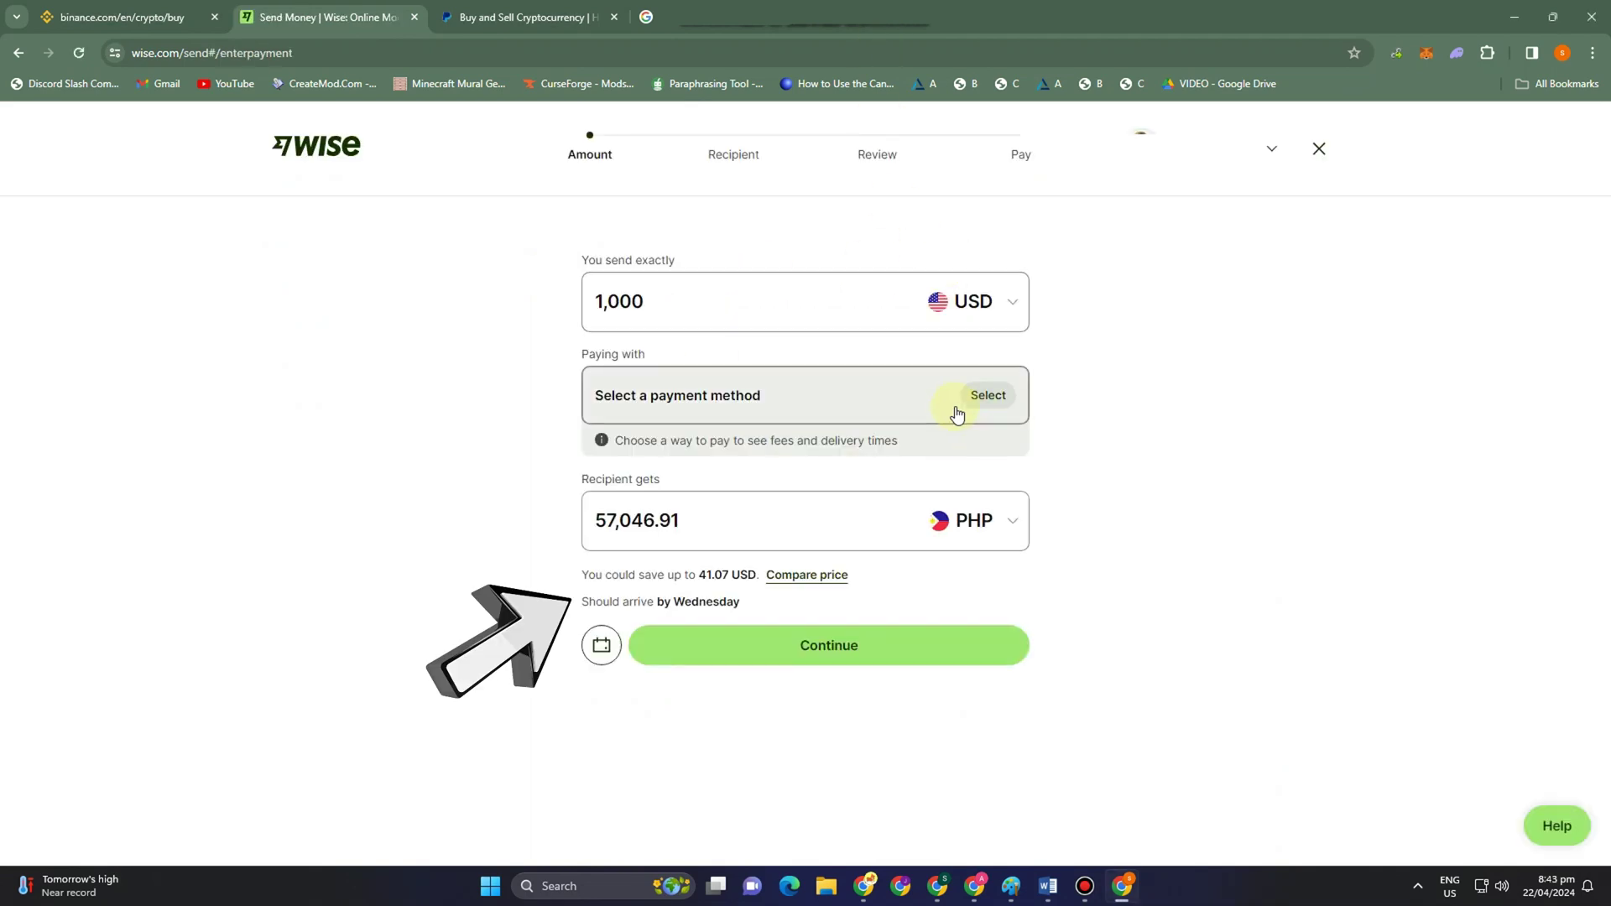
pyautogui.click(982, 408)
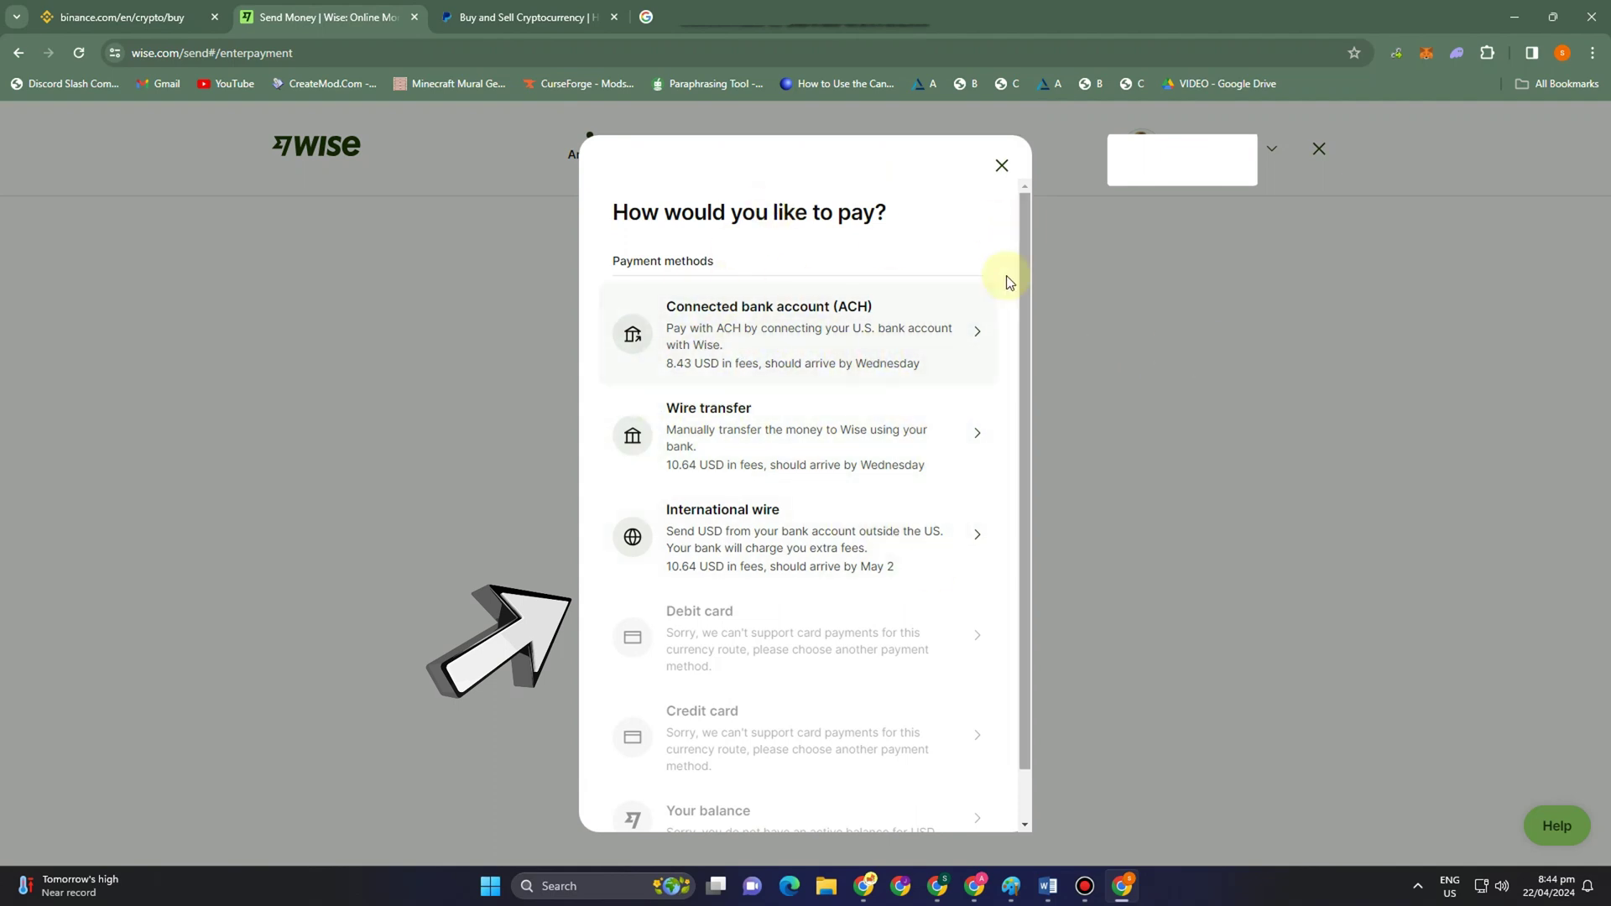
pyautogui.click(974, 303)
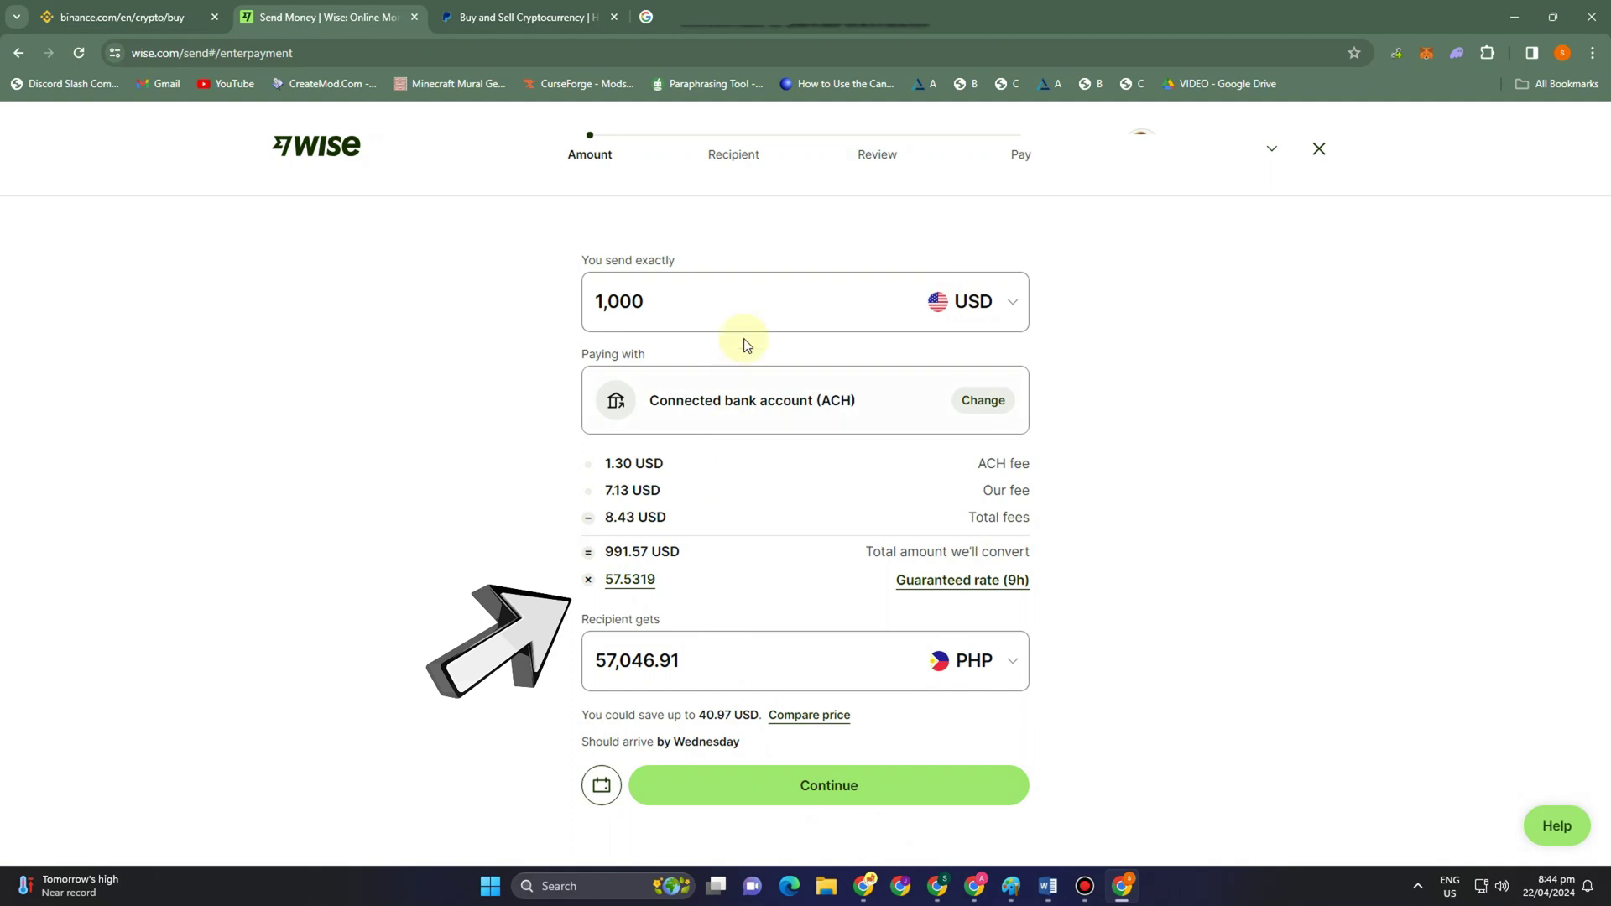
pyautogui.click(821, 787)
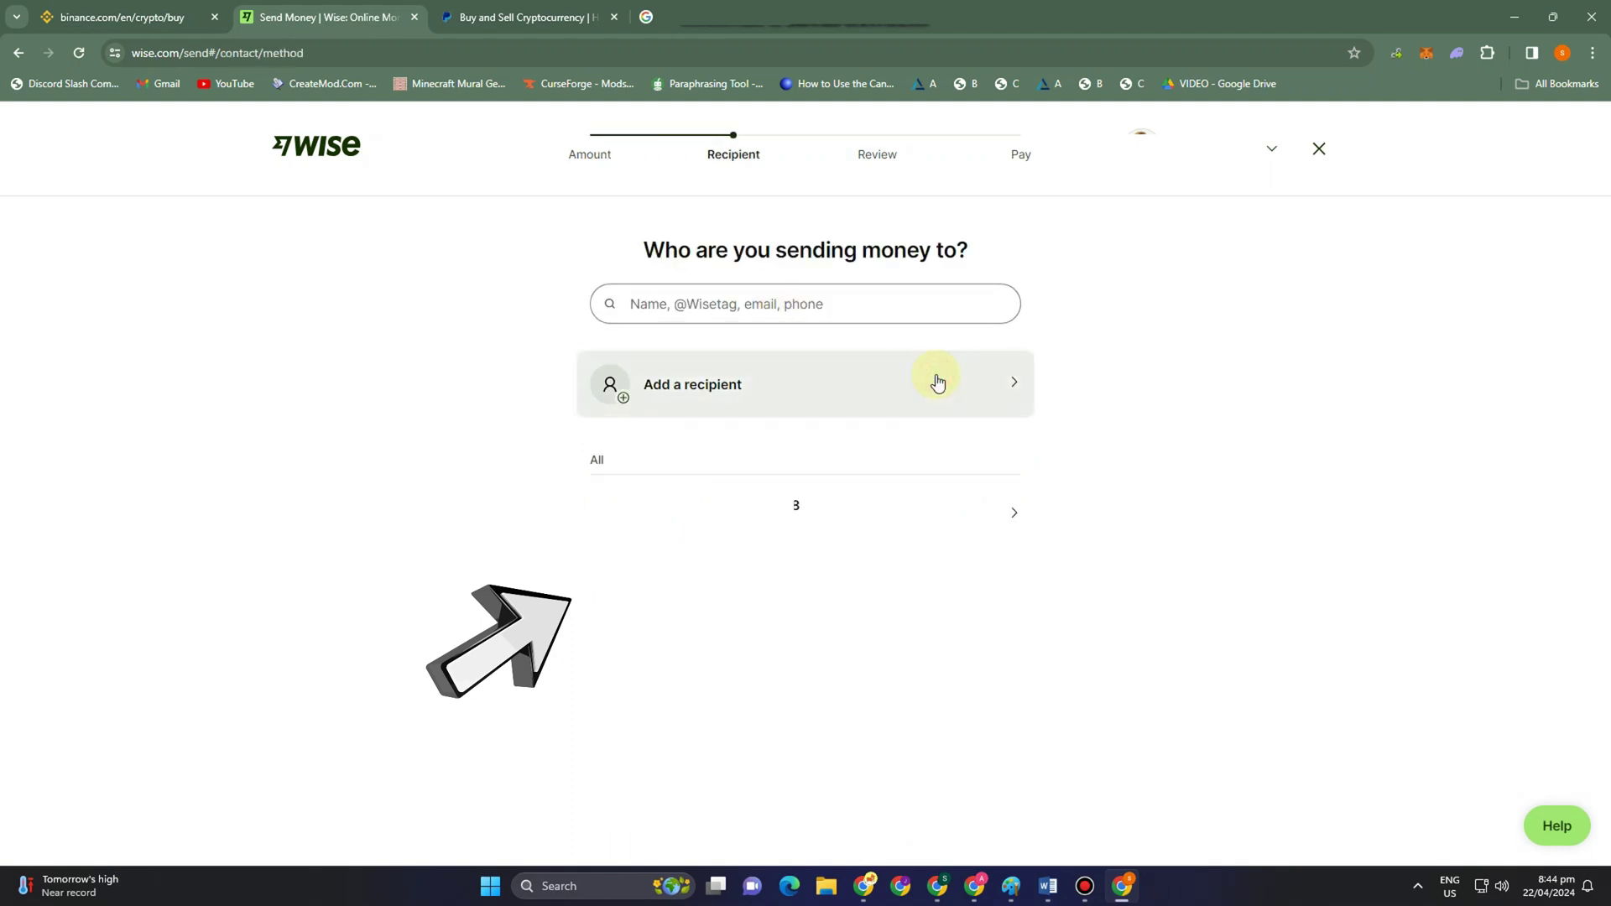
# Step: Begin adding a new recipient at the account holder name field, then return to Wise home
pyautogui.click(938, 383)
pyautogui.click(724, 320)
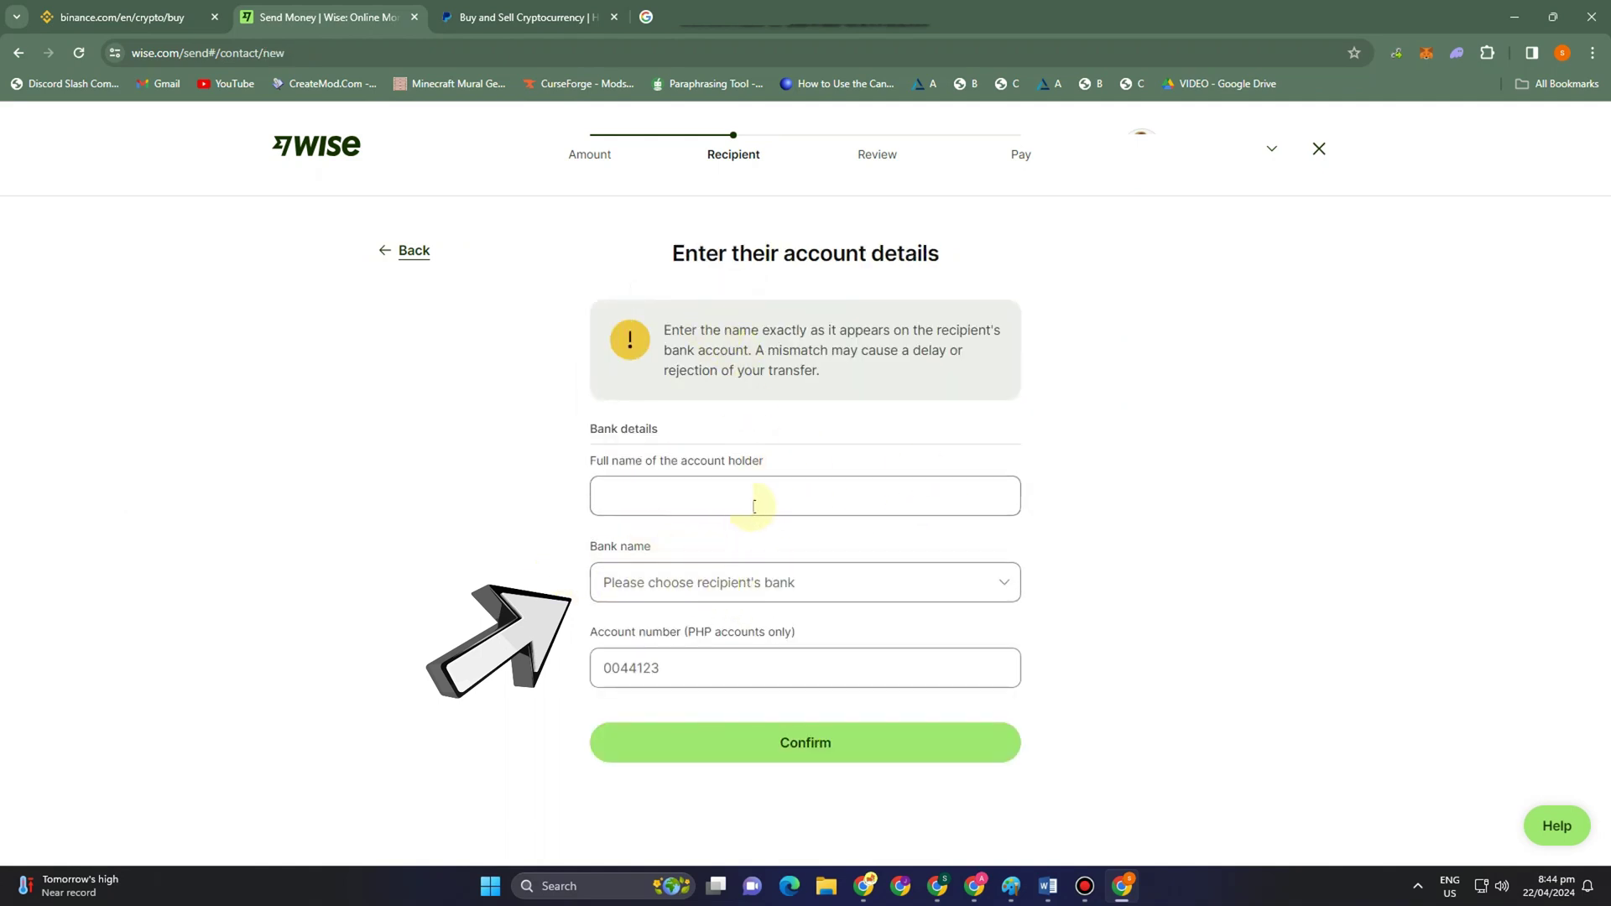
pyautogui.click(585, 498)
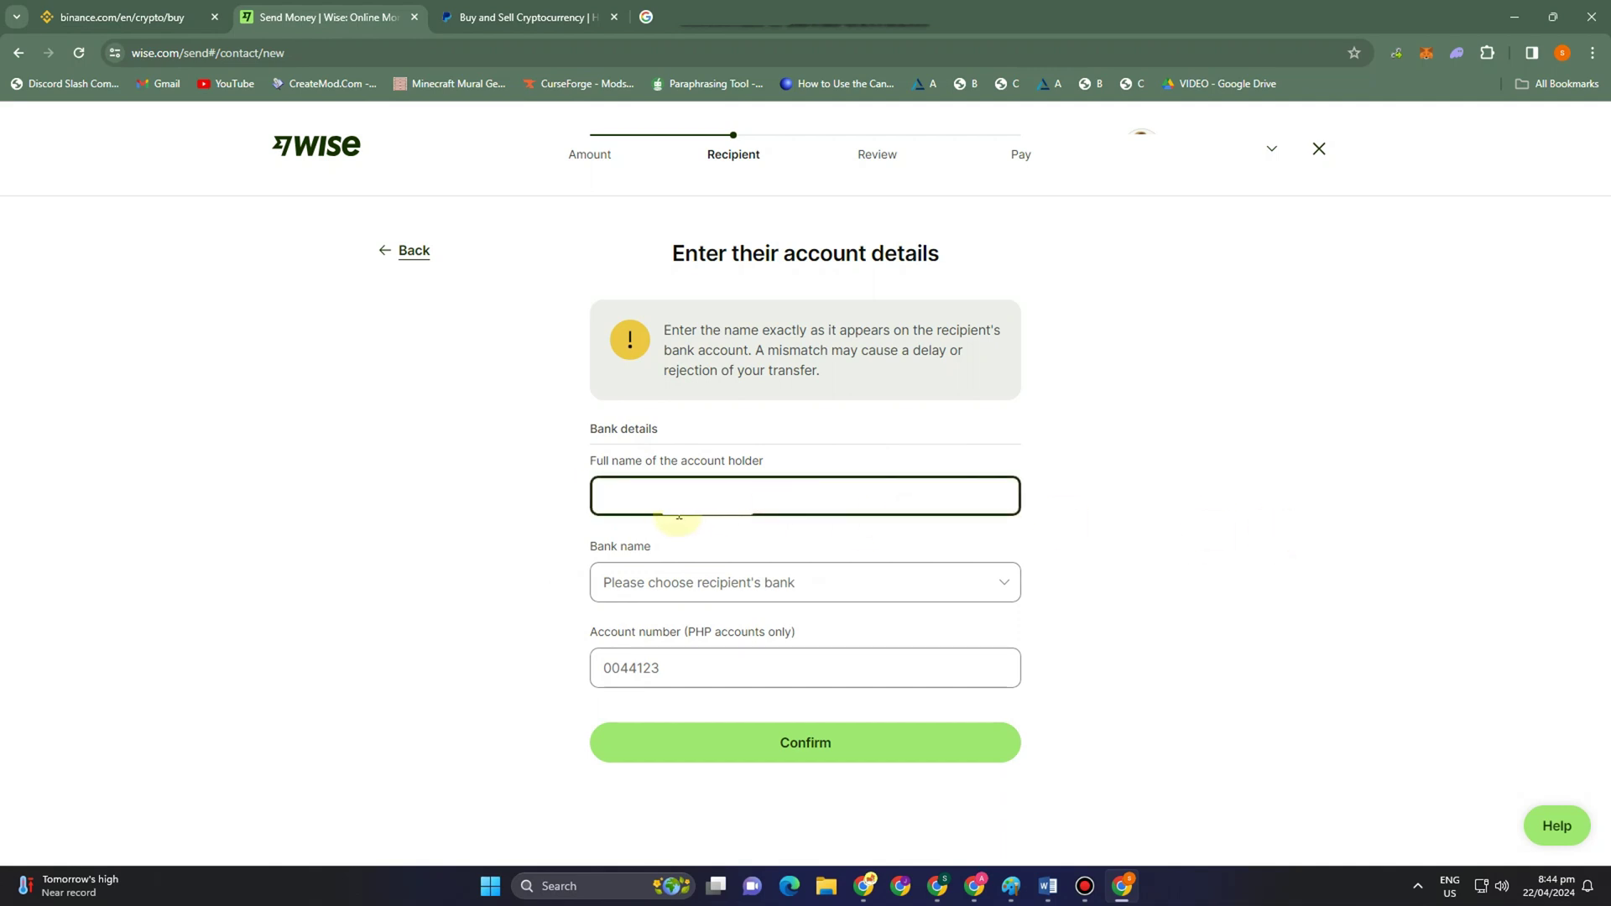
pyautogui.click(1227, 471)
pyautogui.click(818, 496)
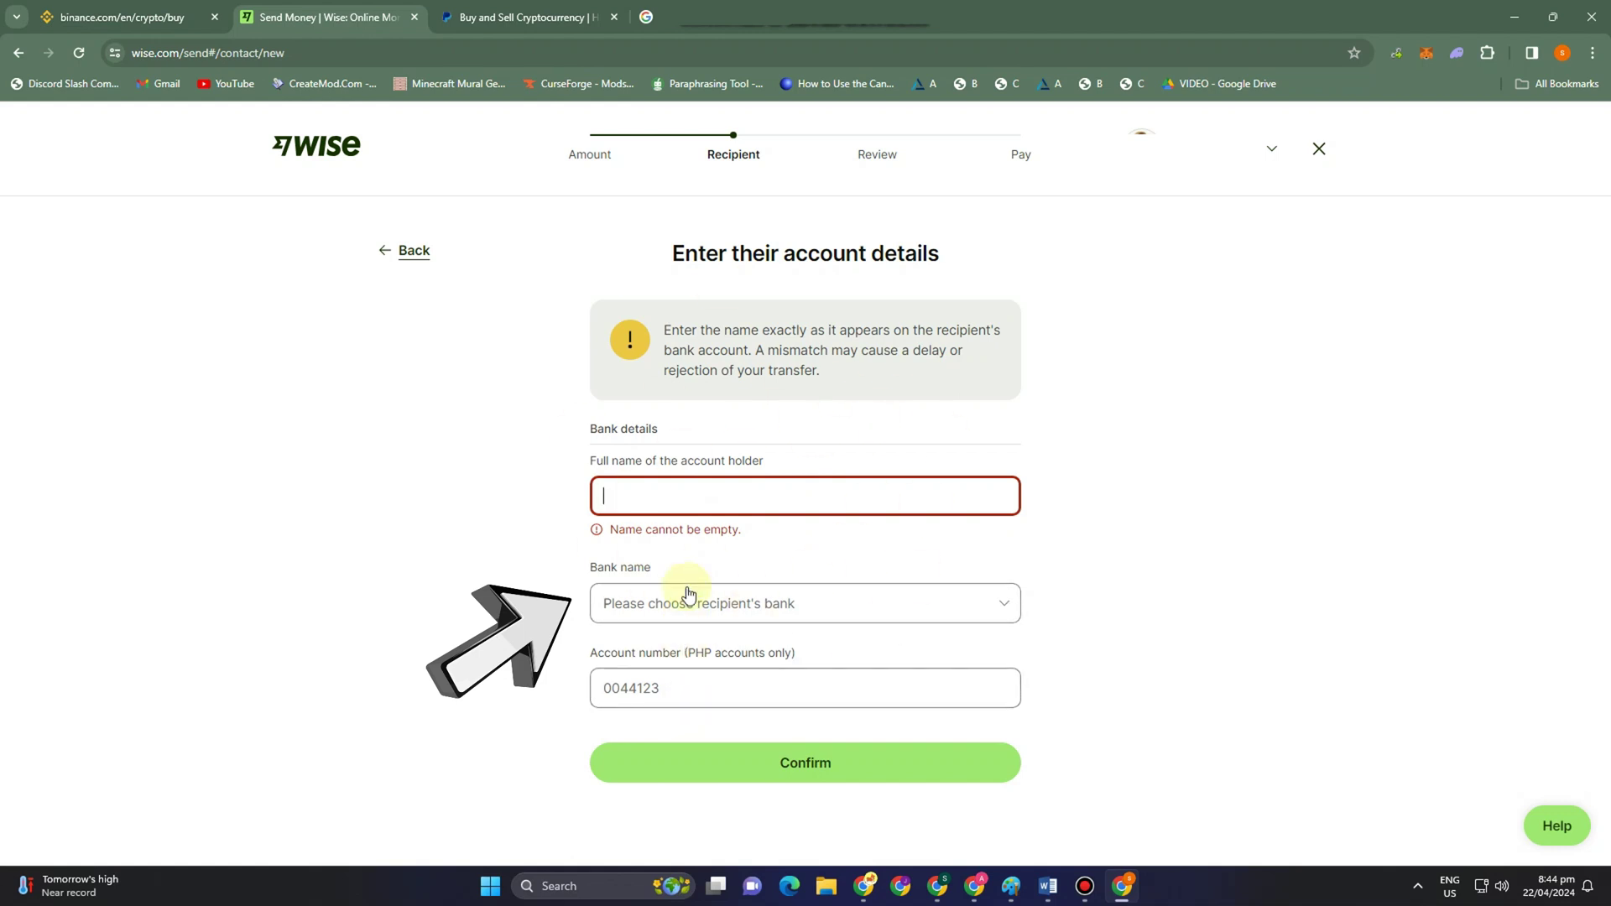
pyautogui.click(324, 156)
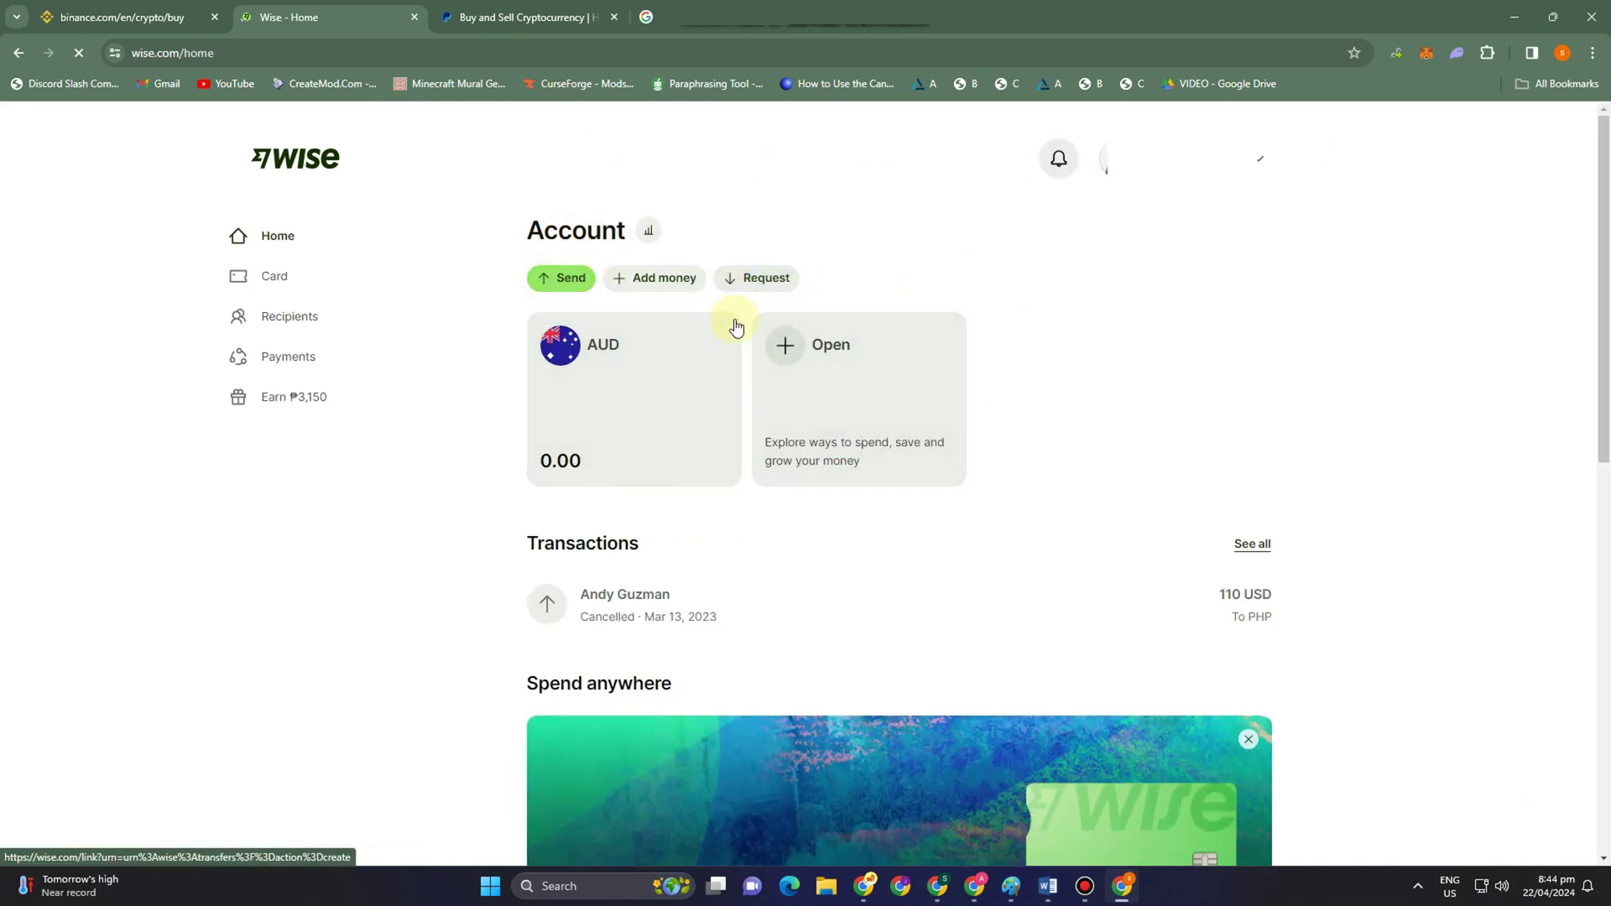
# Step: Switch back to the Binance Buy Crypto tab
pyautogui.click(107, 8)
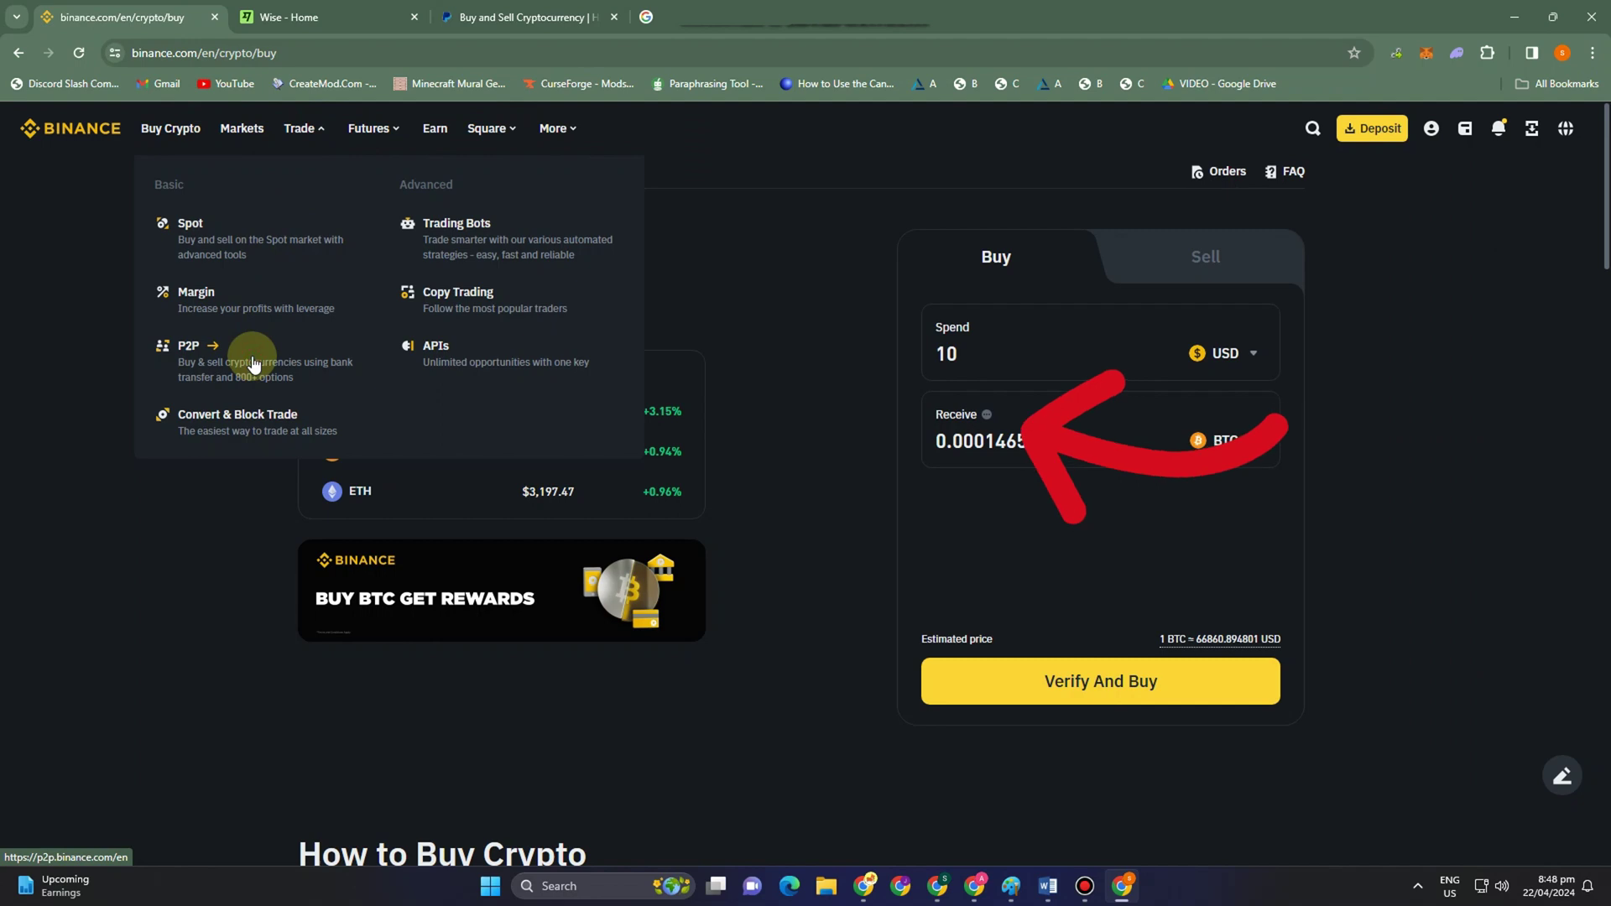
# Step: Open Binance P2P and accept the CNY withdrawal notice and its agreement
pyautogui.click(254, 363)
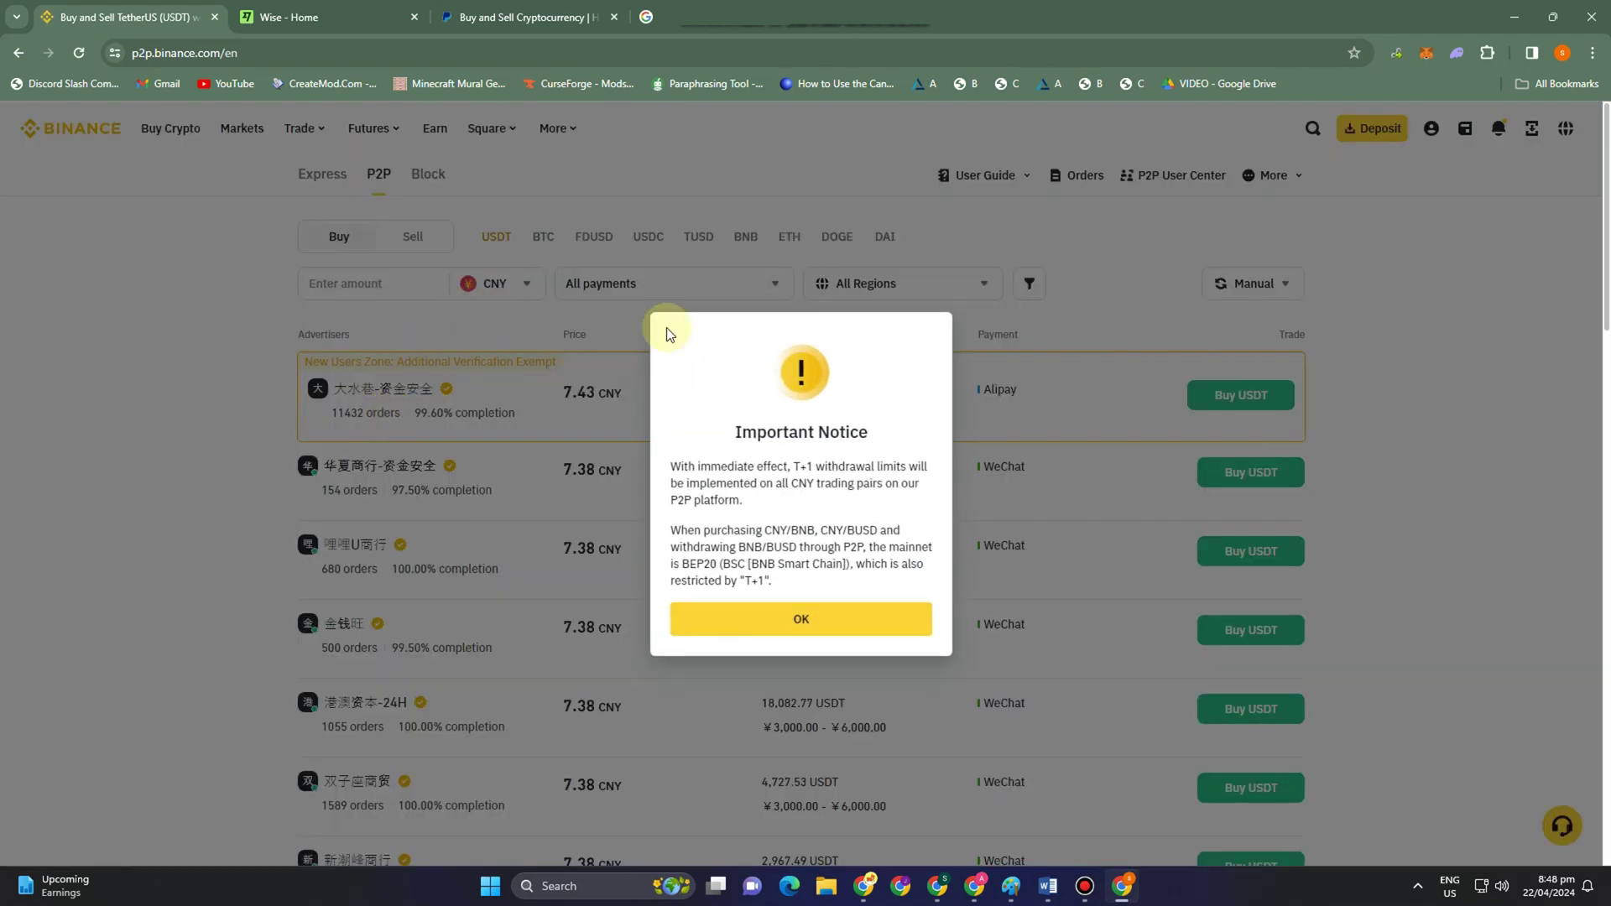
pyautogui.click(813, 632)
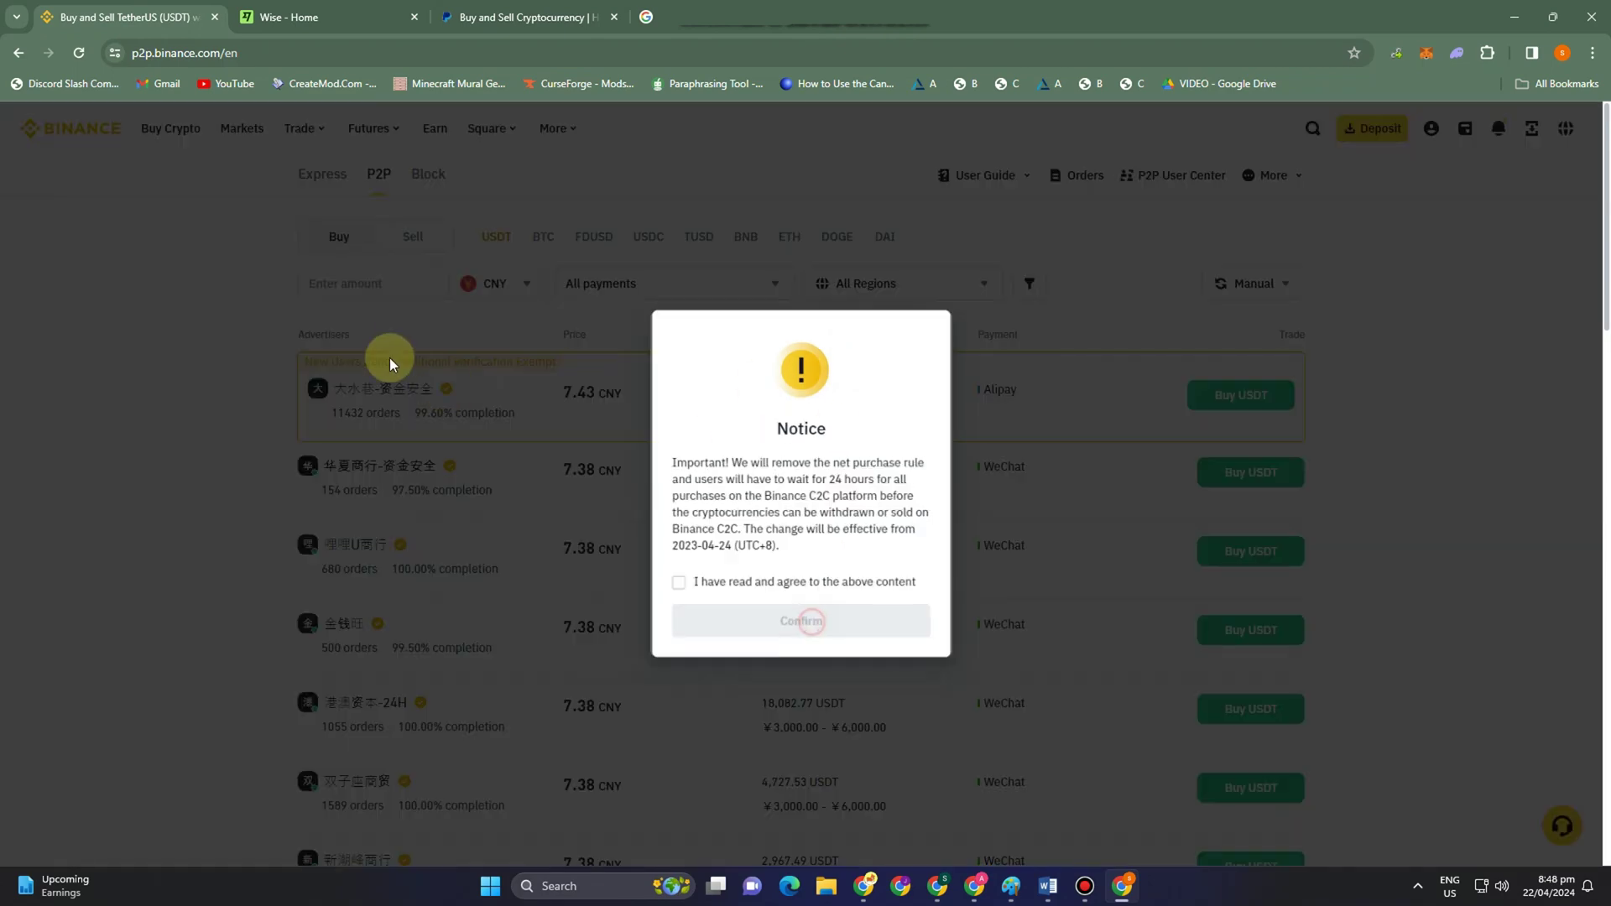
pyautogui.click(677, 584)
pyautogui.click(802, 622)
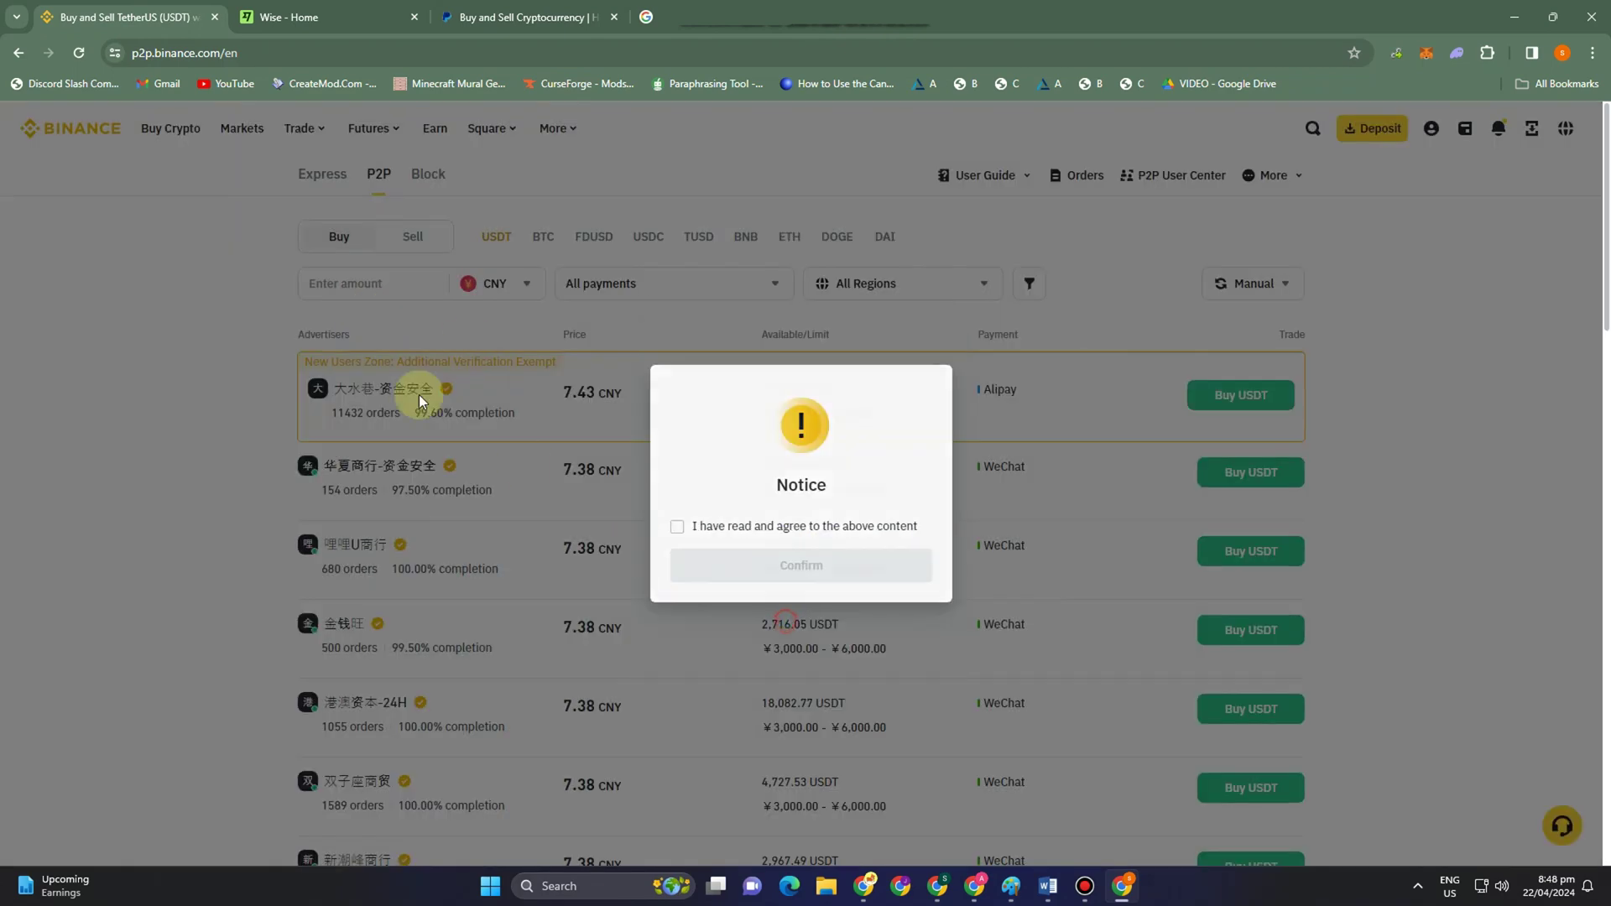
pyautogui.click(377, 278)
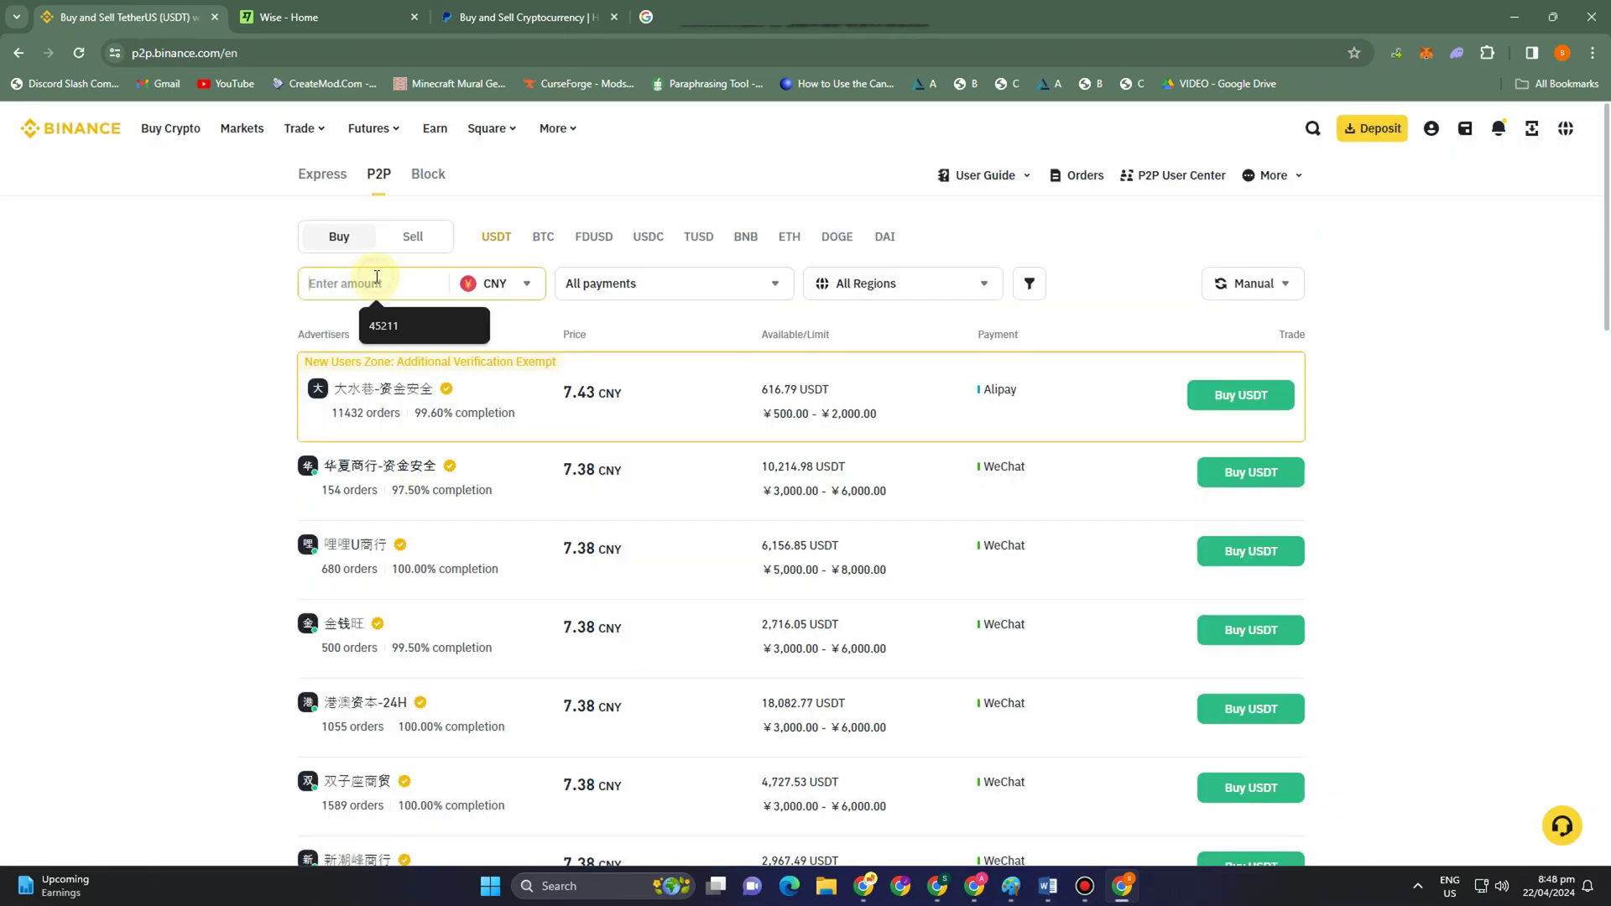
# Step: Change the P2P offer currency from CNY to USD
pyautogui.click(494, 290)
pyautogui.scroll(-9, 367, 503)
pyautogui.scroll(-20, 369, 512)
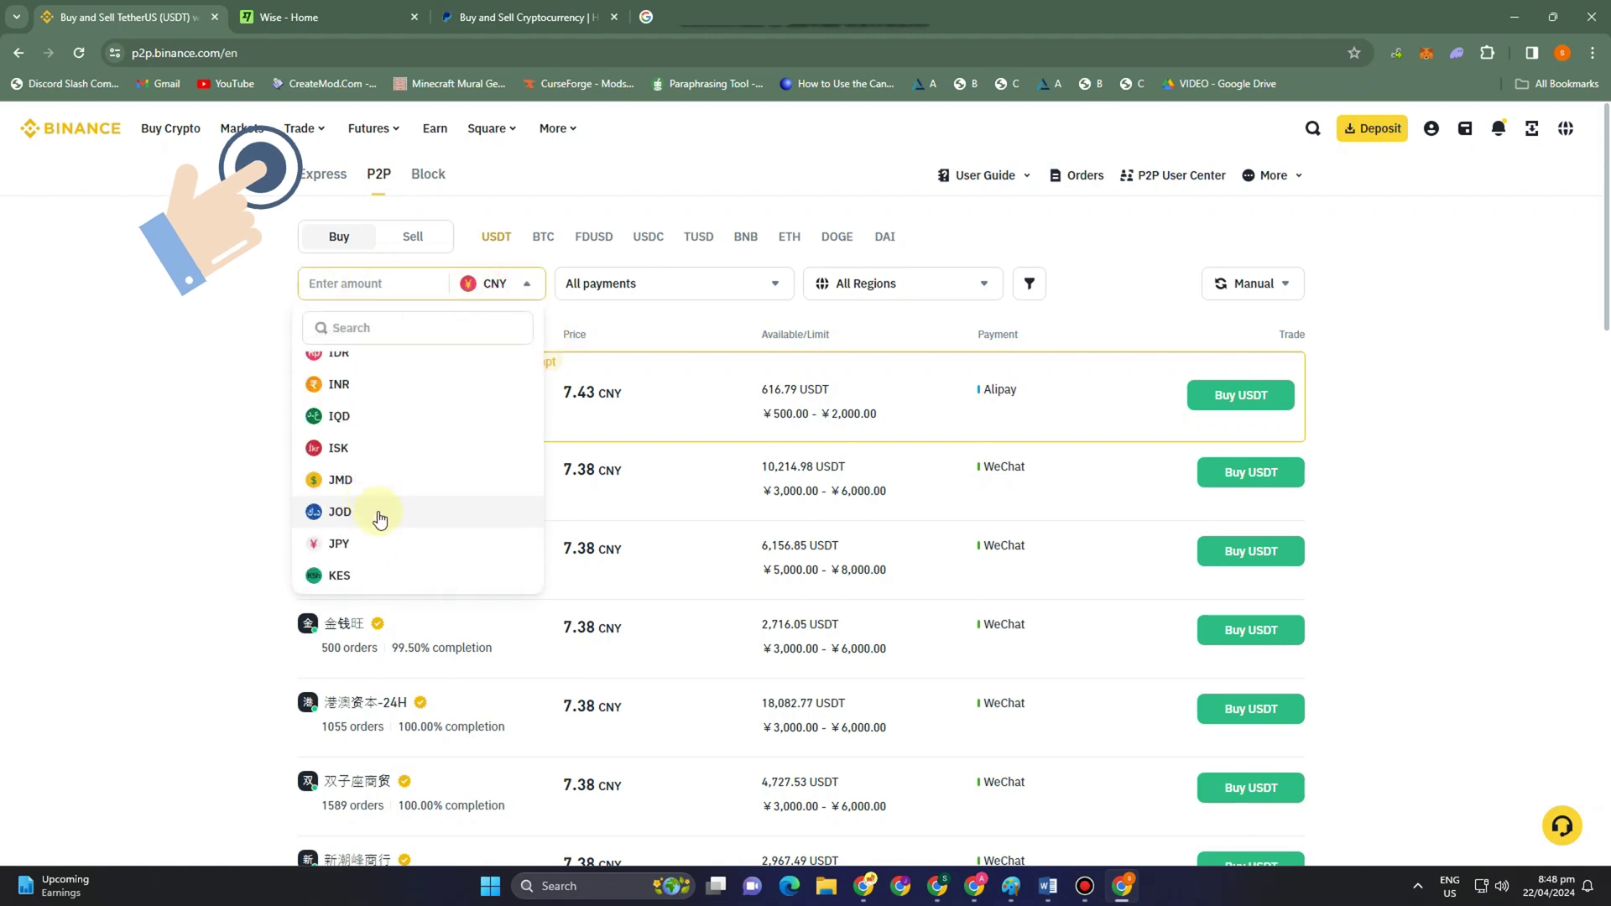
pyautogui.scroll(-20, 382, 521)
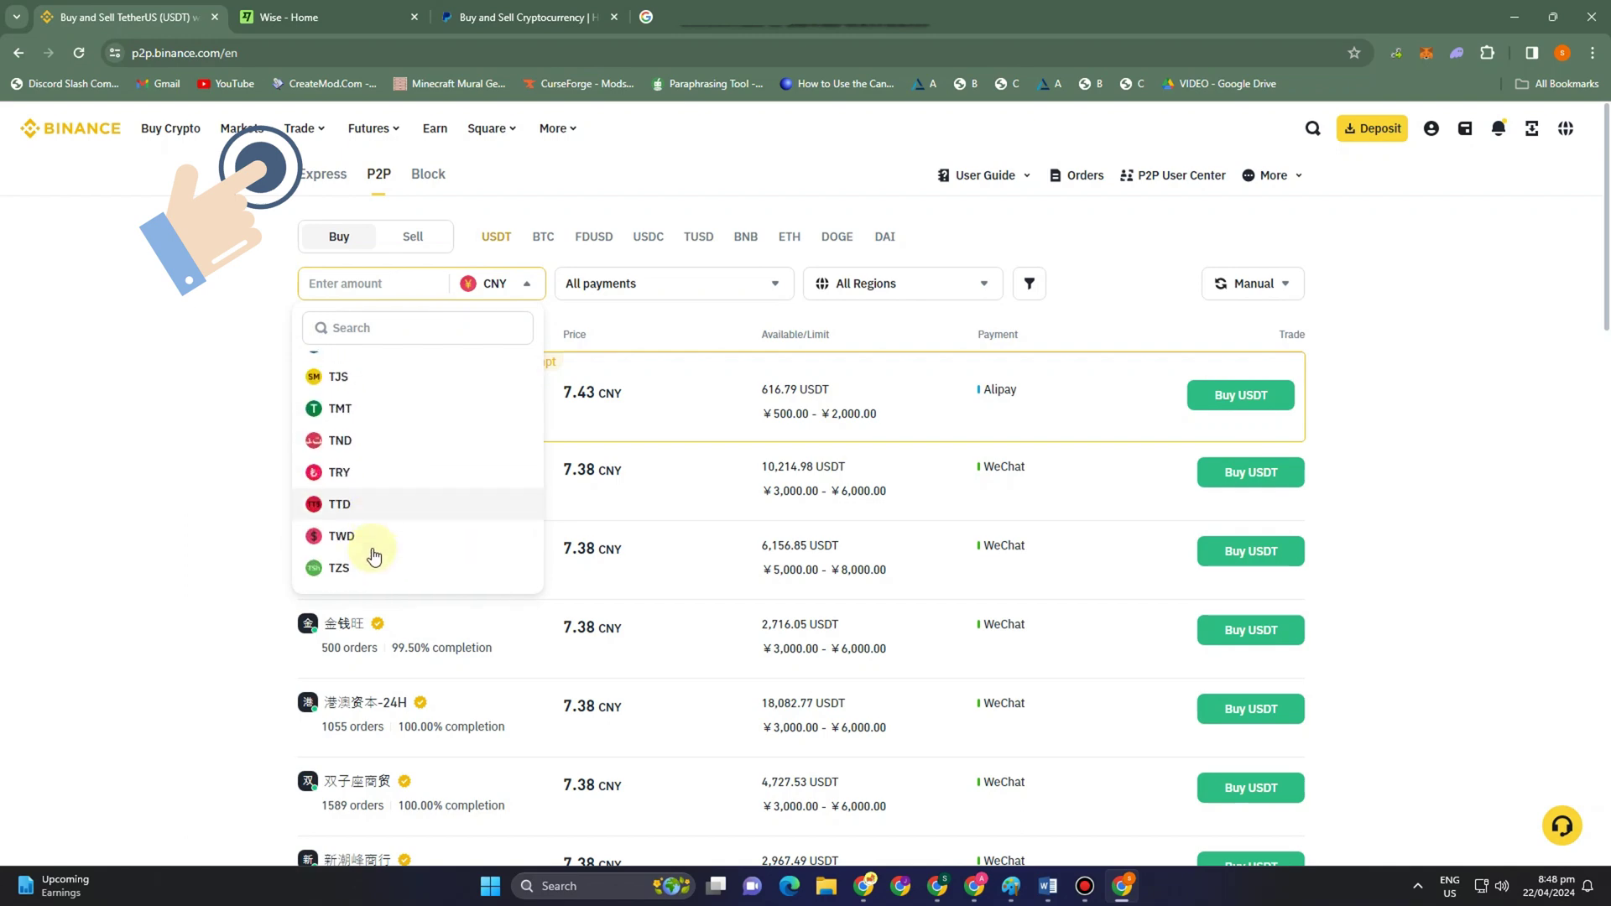
pyautogui.scroll(-4, 373, 499)
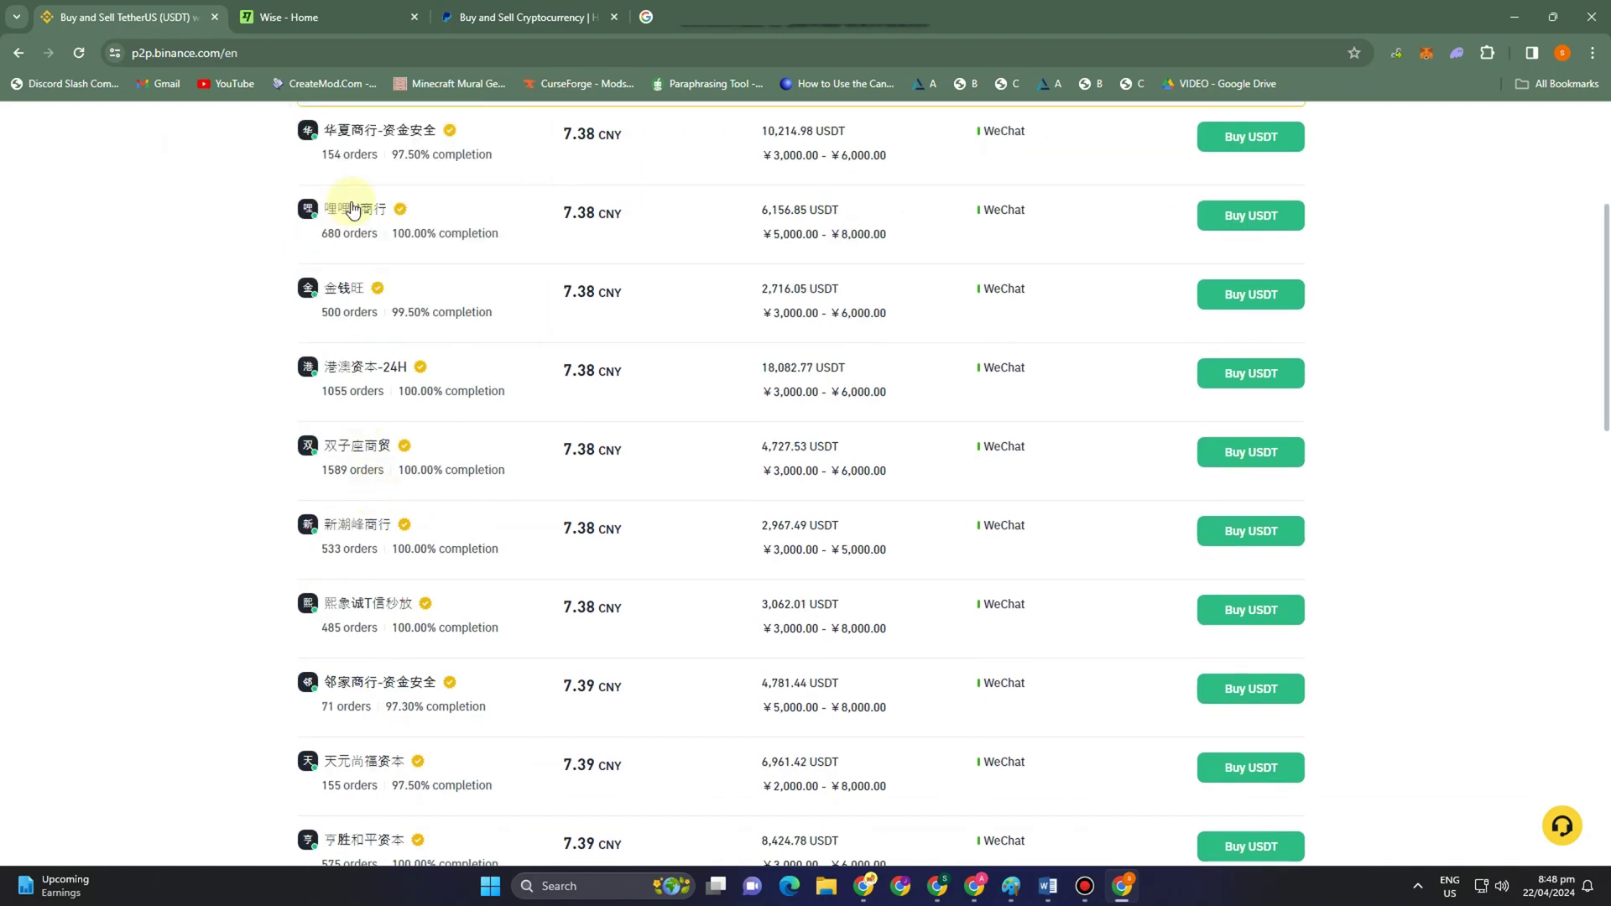
pyautogui.scroll(5, 373, 335)
pyautogui.click(491, 282)
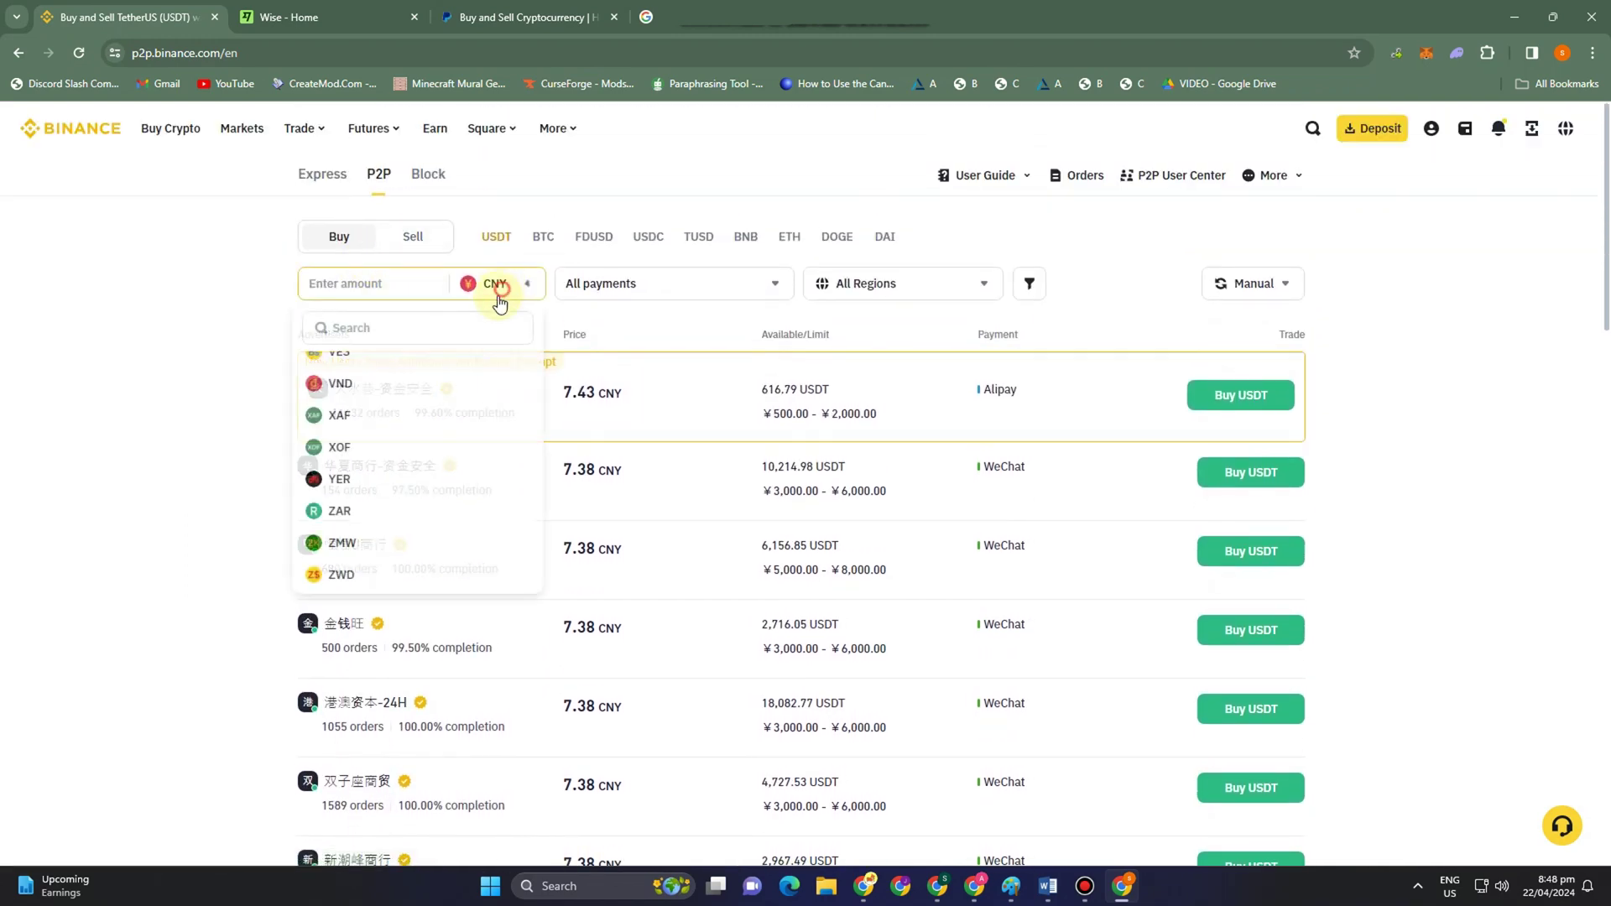
pyautogui.scroll(-5, 396, 461)
pyautogui.scroll(5, 396, 302)
pyautogui.click(527, 199)
pyautogui.scroll(-15, 378, 344)
pyautogui.scroll(2, 373, 370)
pyautogui.click(357, 350)
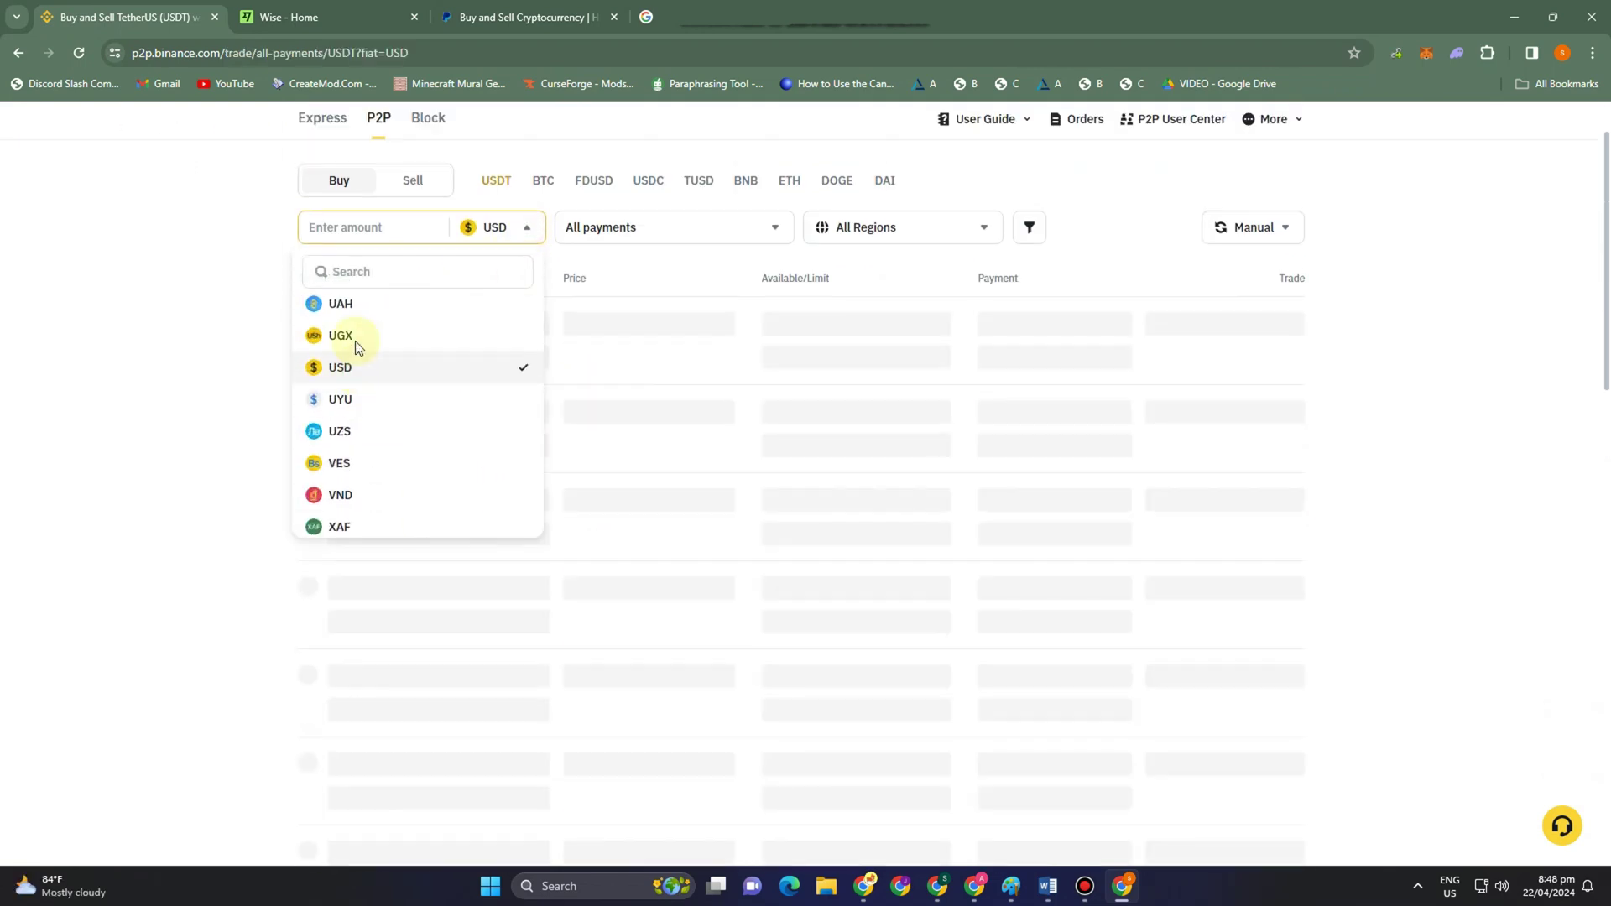
# Step: Browse and search the payment methods for 'wis', finding Wise is not offered
pyautogui.click(705, 303)
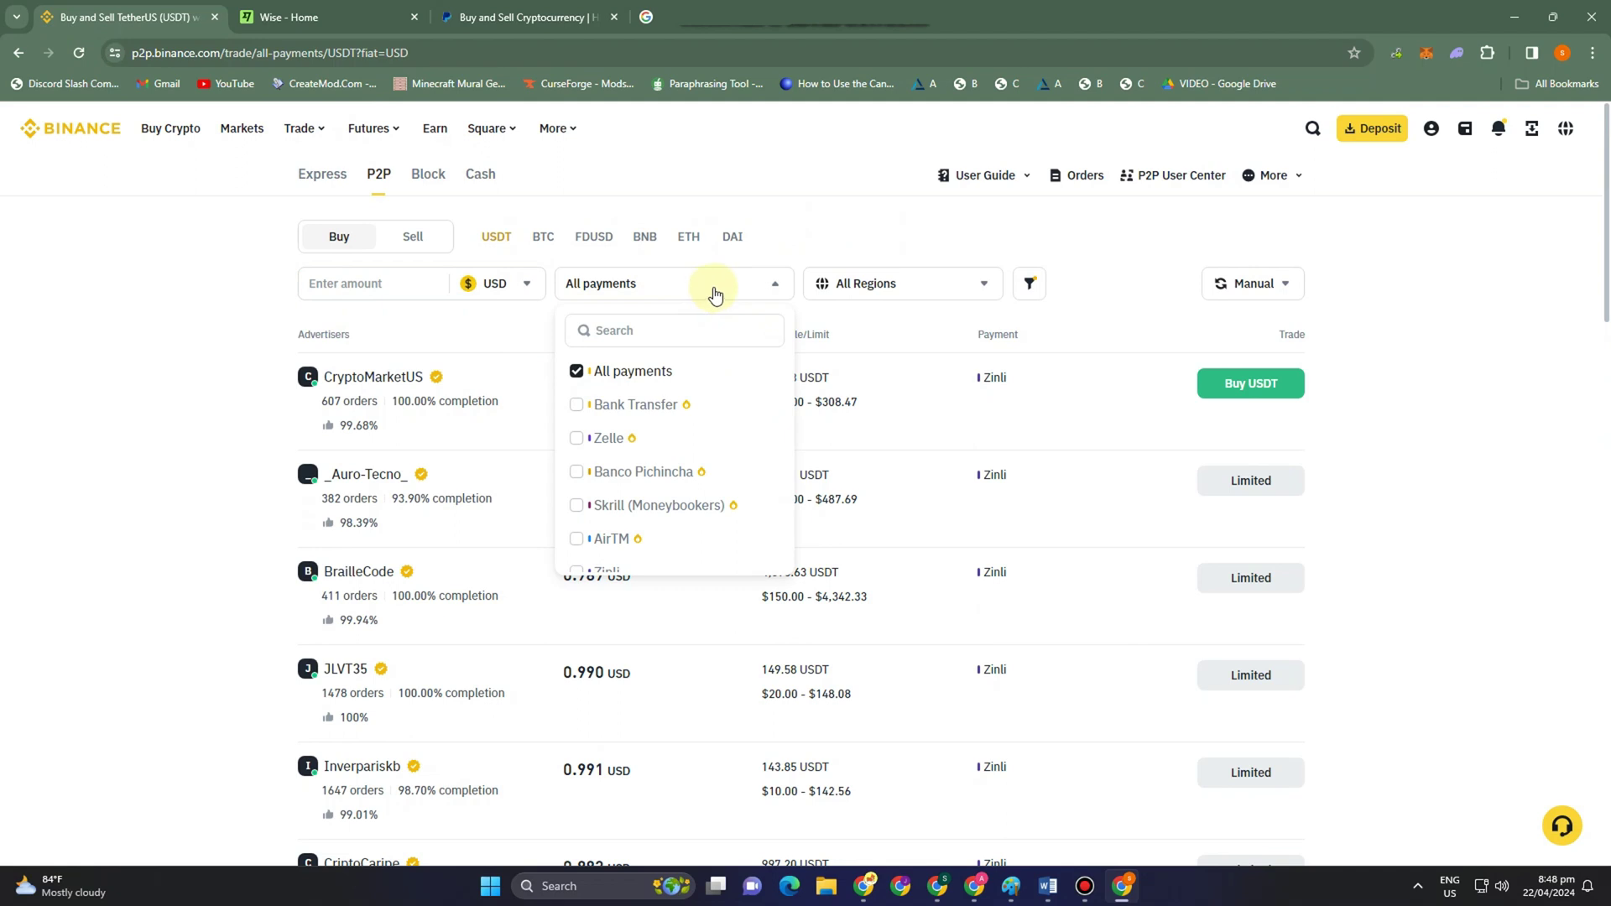
pyautogui.scroll(-2, 639, 497)
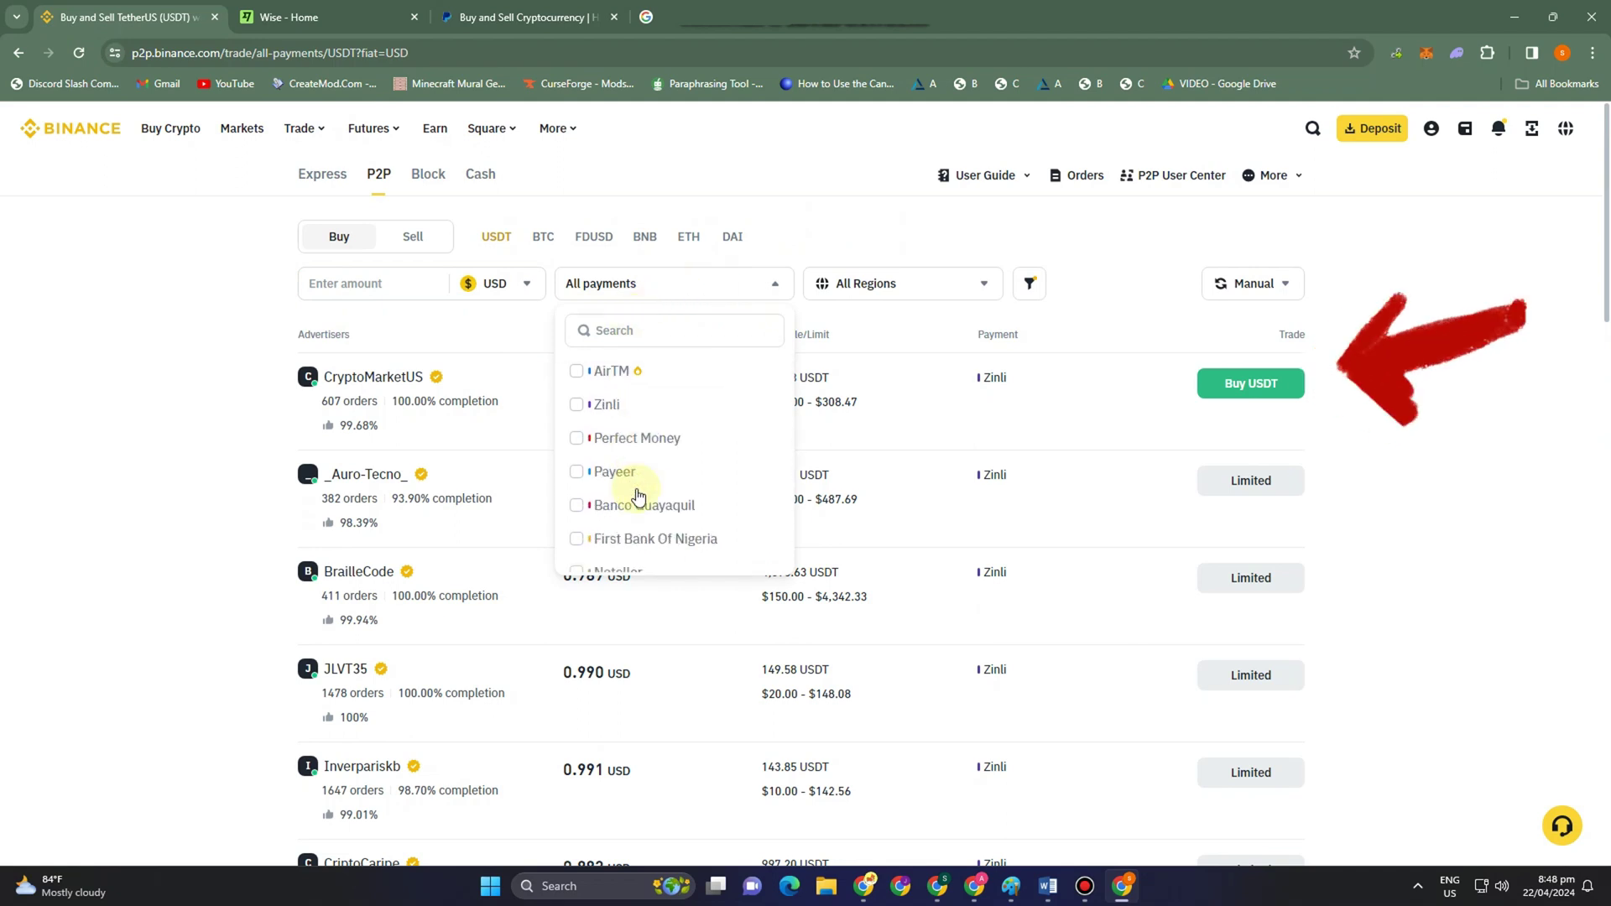
pyautogui.scroll(-5, 640, 497)
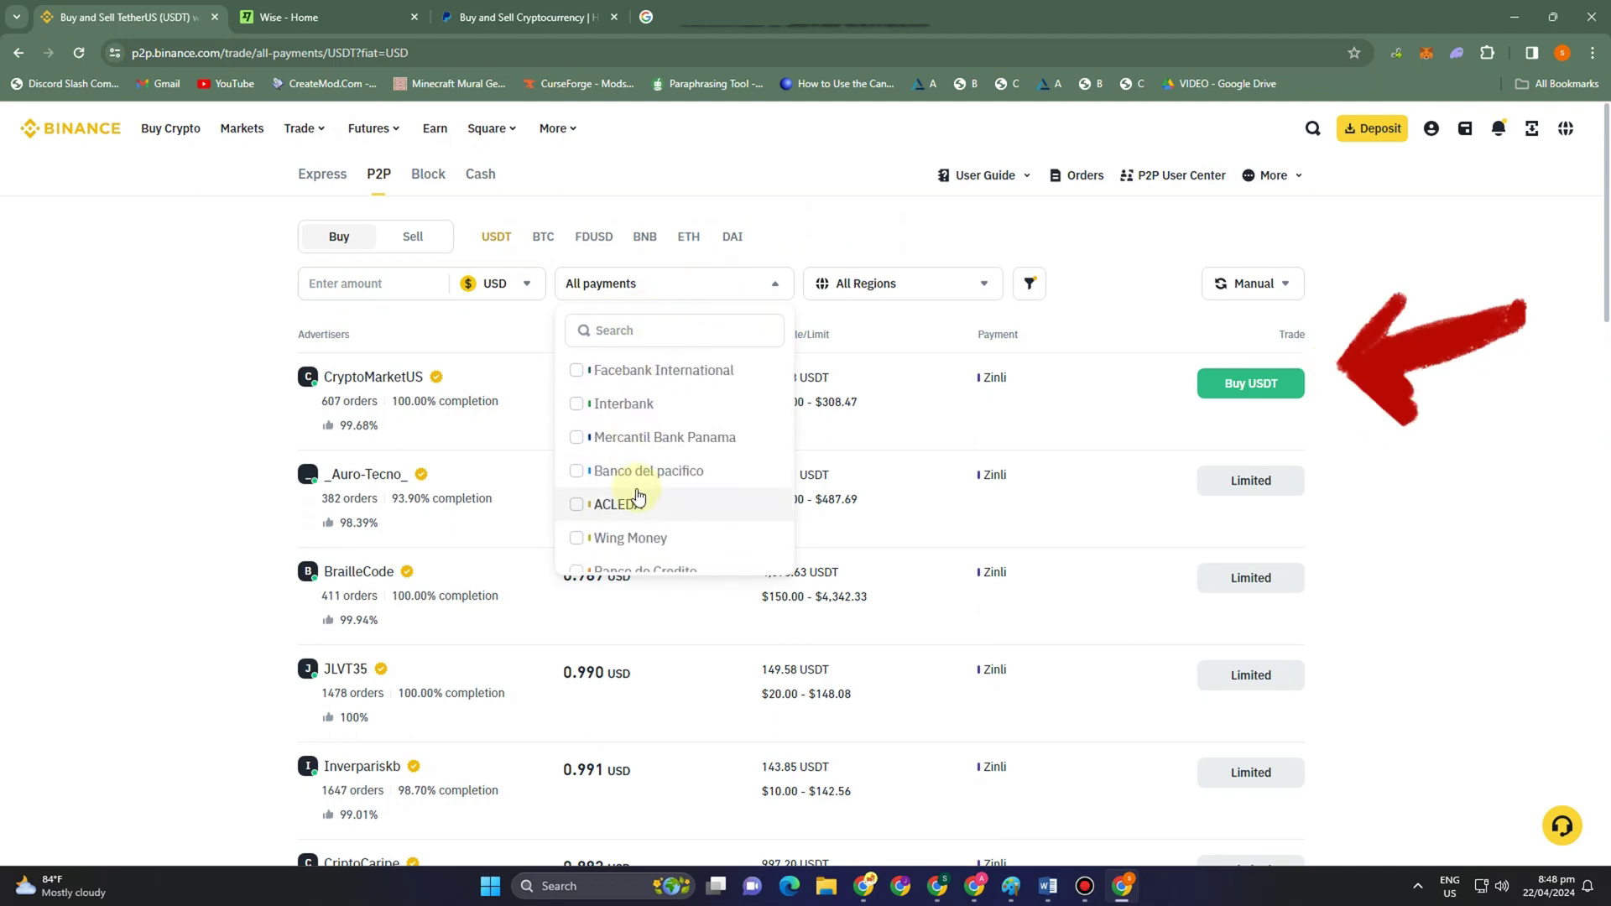
pyautogui.scroll(-3, 639, 497)
pyautogui.scroll(2, 640, 497)
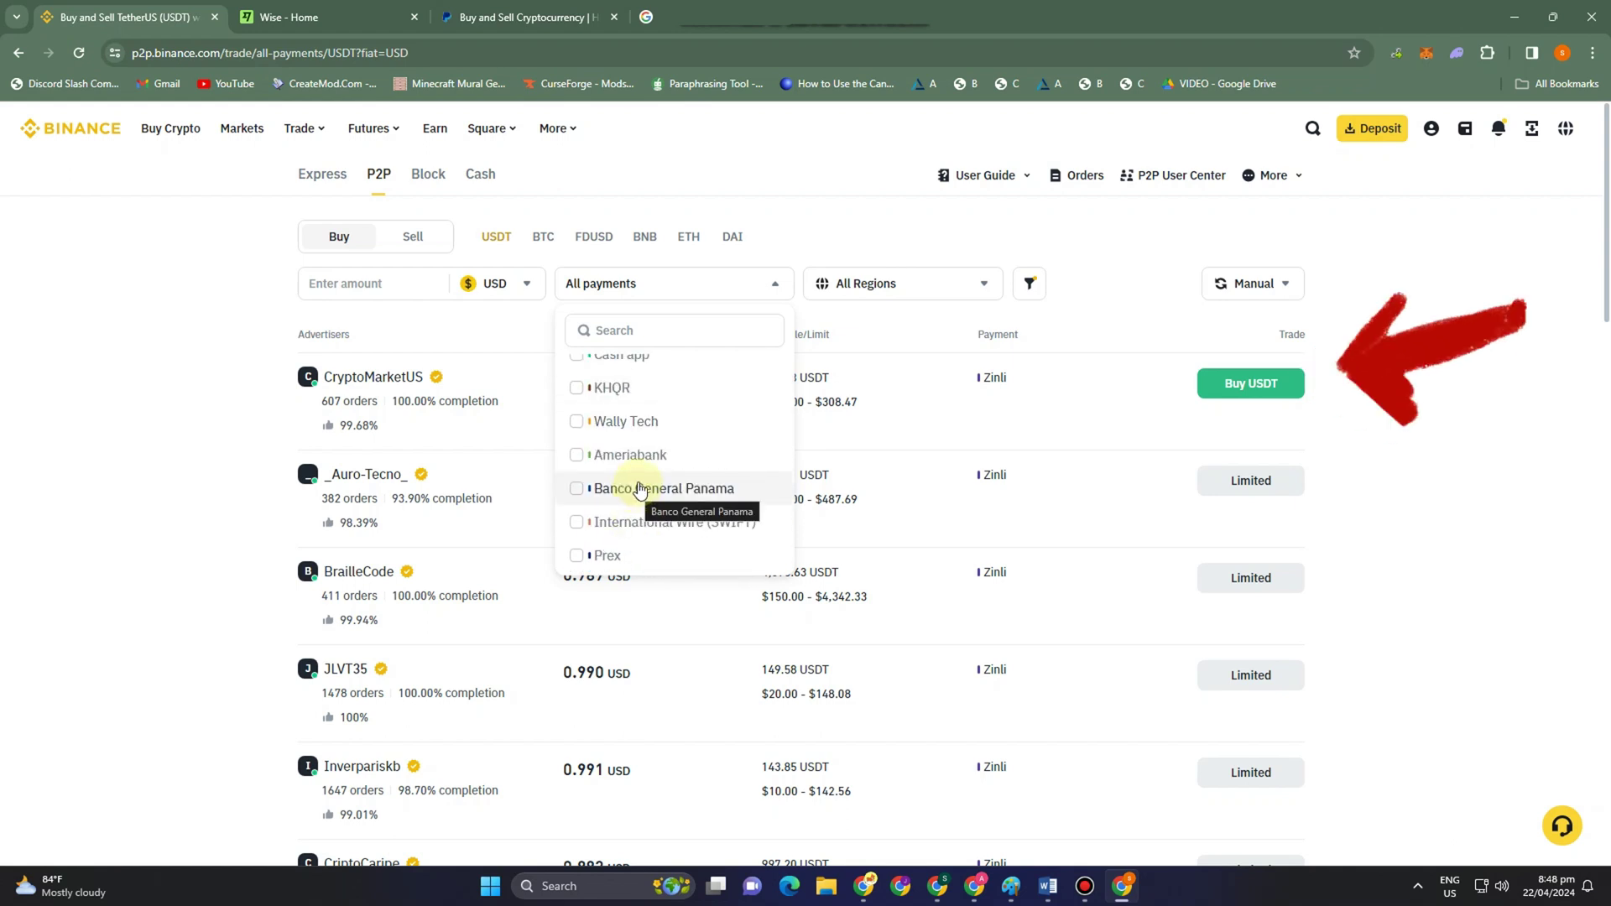
pyautogui.scroll(-4, 642, 494)
pyautogui.scroll(-6, 656, 512)
pyautogui.scroll(-1, 656, 532)
pyautogui.scroll(2, 657, 532)
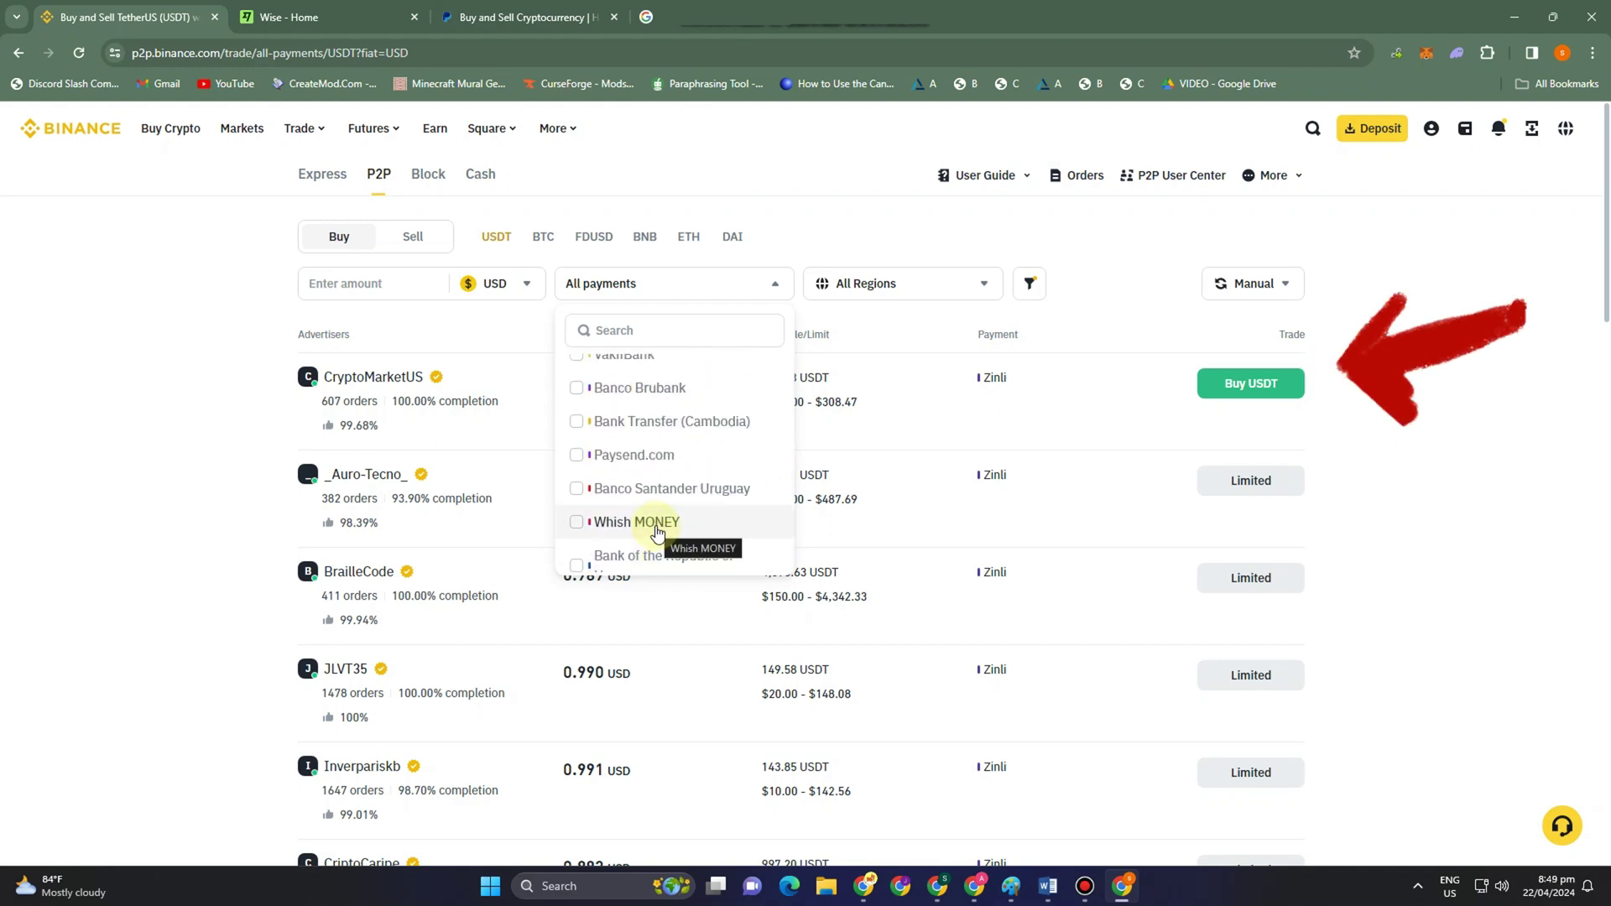
pyautogui.scroll(-8, 657, 532)
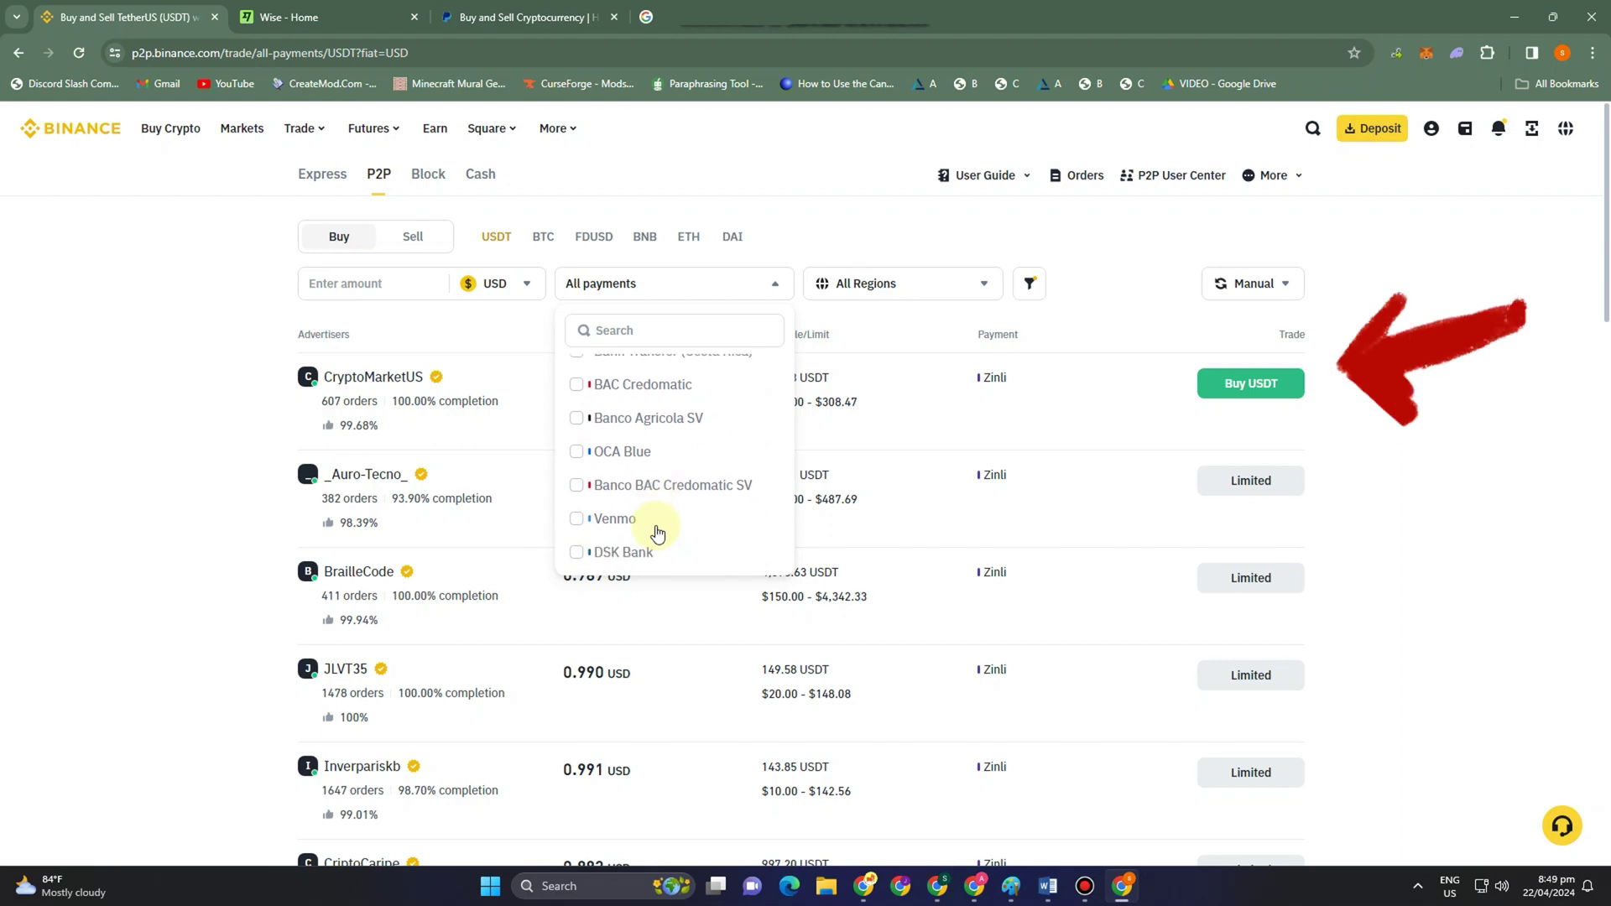
pyautogui.scroll(-6, 657, 533)
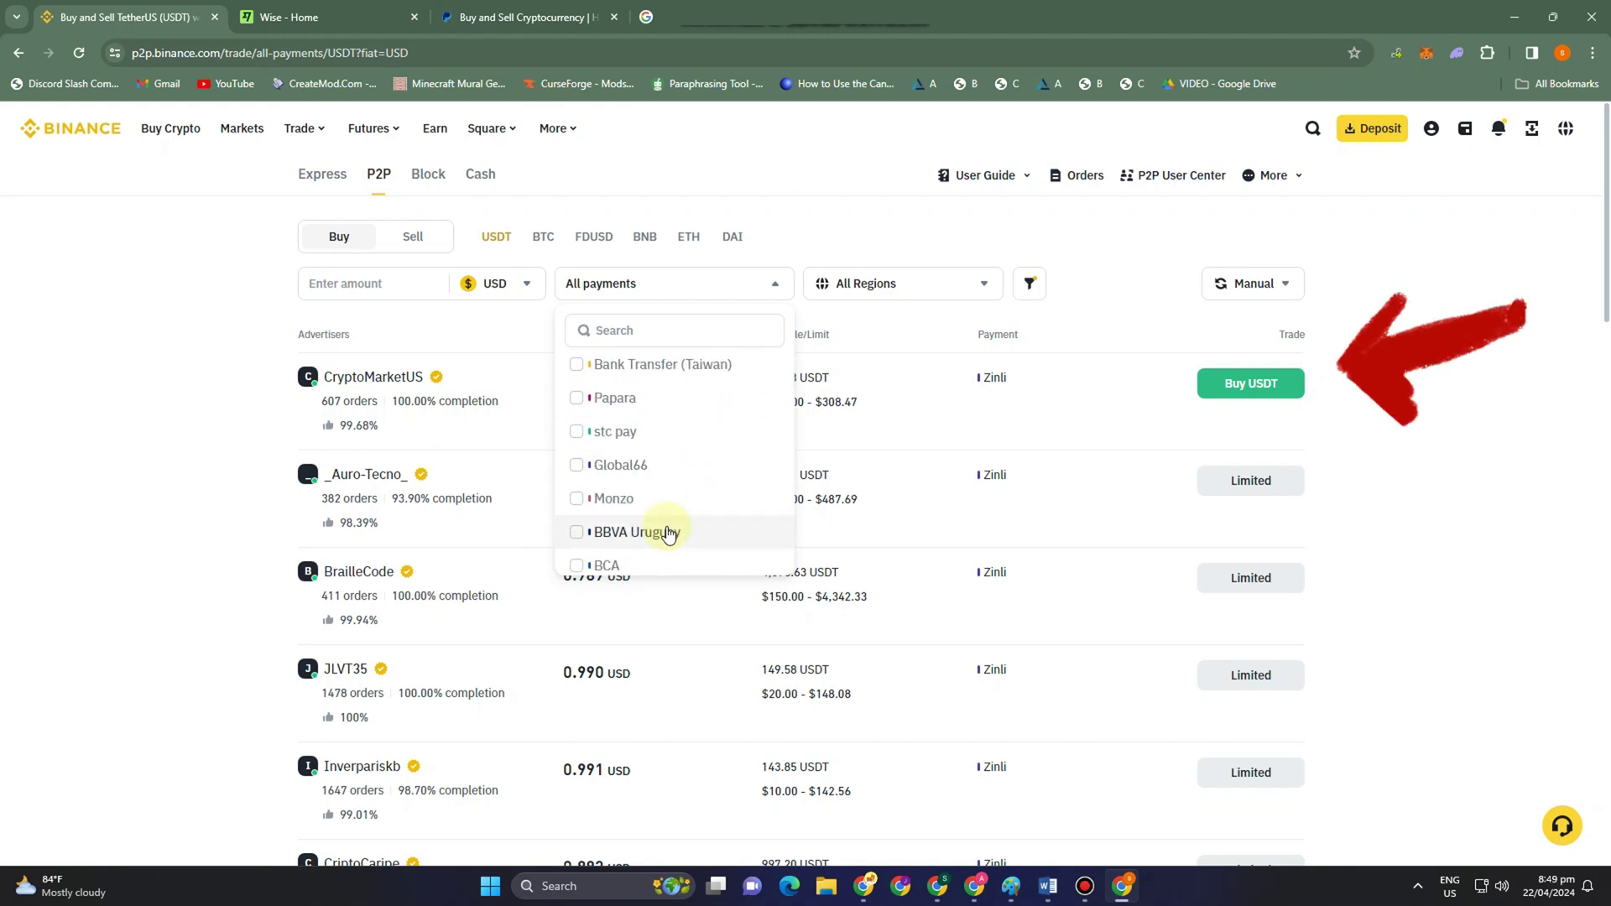
pyautogui.scroll(-2, 669, 532)
pyautogui.click(650, 331)
pyautogui.write('w')
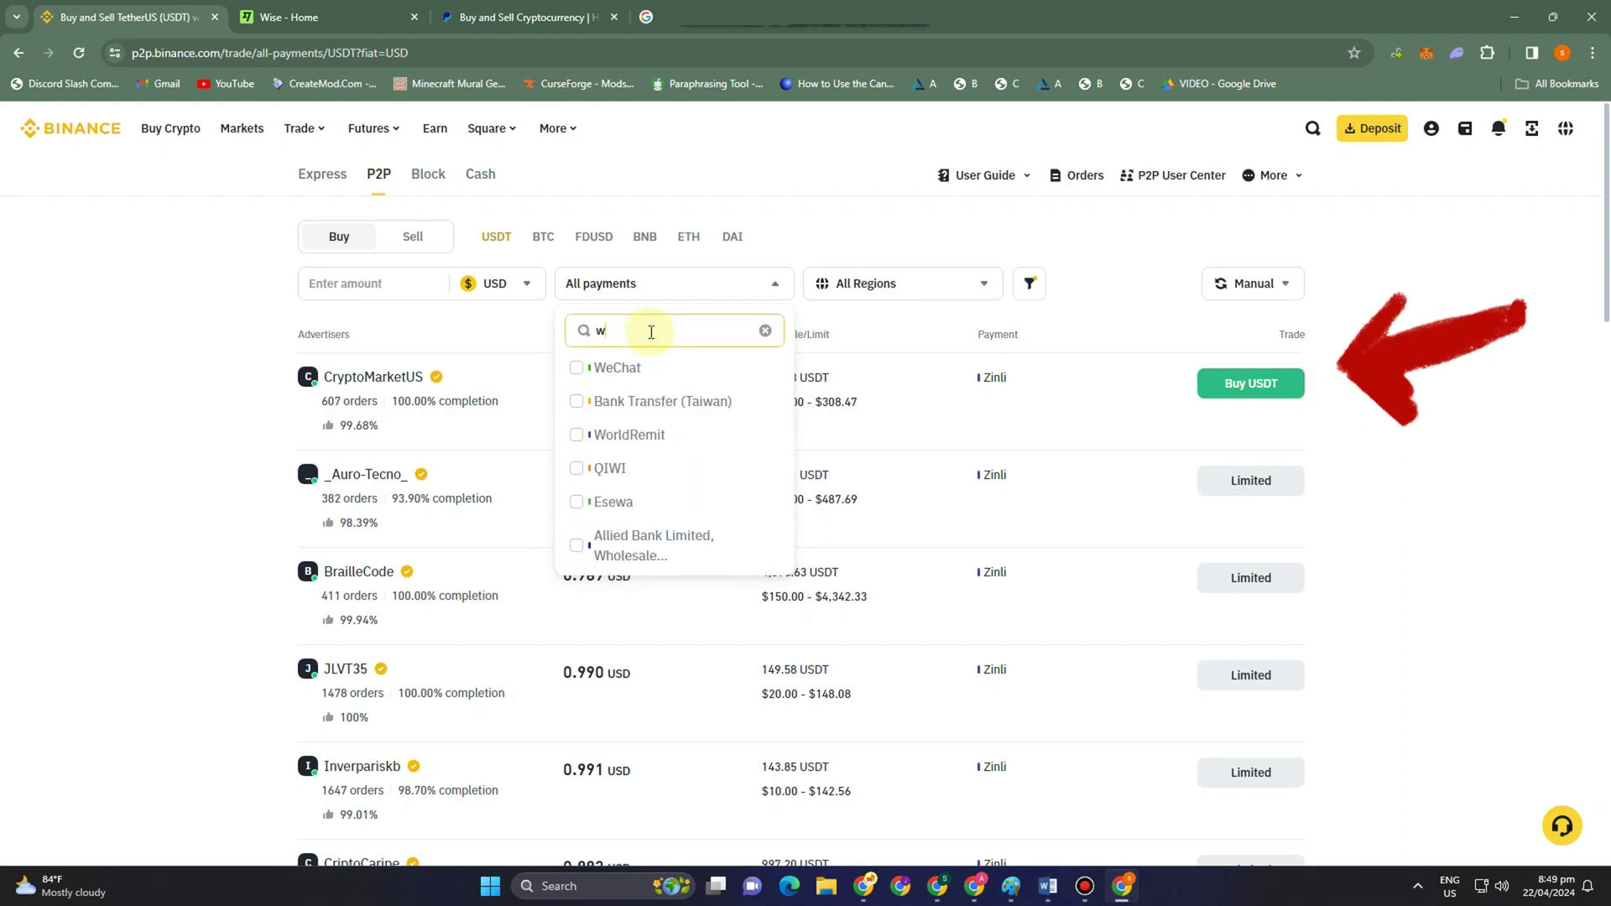
pyautogui.write('is')
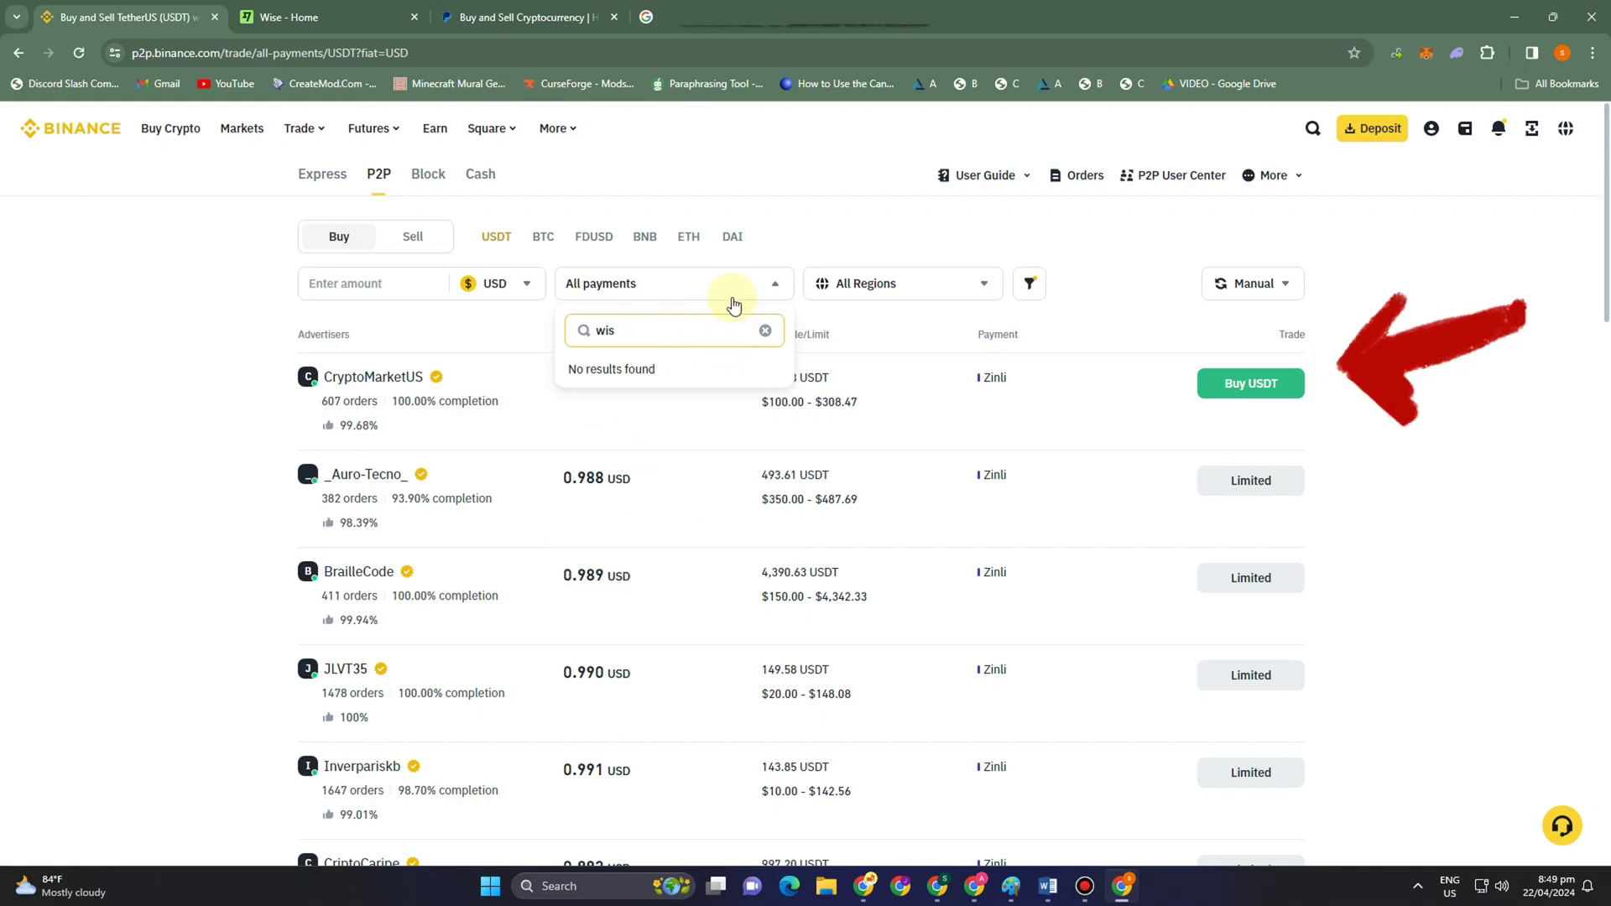
pyautogui.click(765, 331)
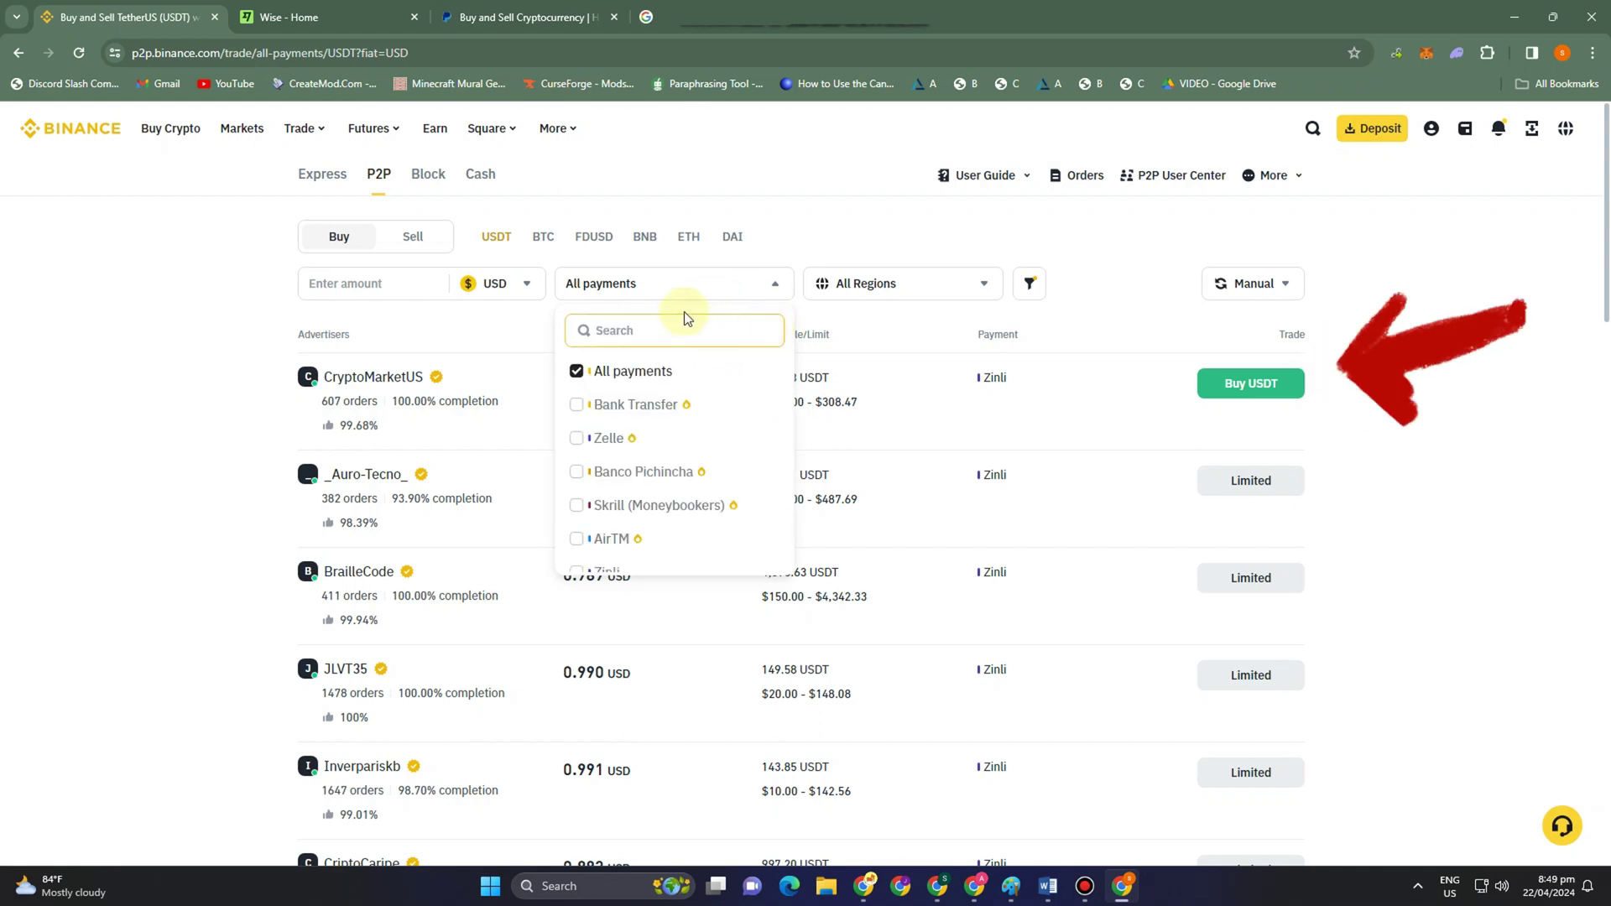
# Step: Filter the USD P2P offers to the Wing Money payment method
pyautogui.scroll(-10, 680, 491)
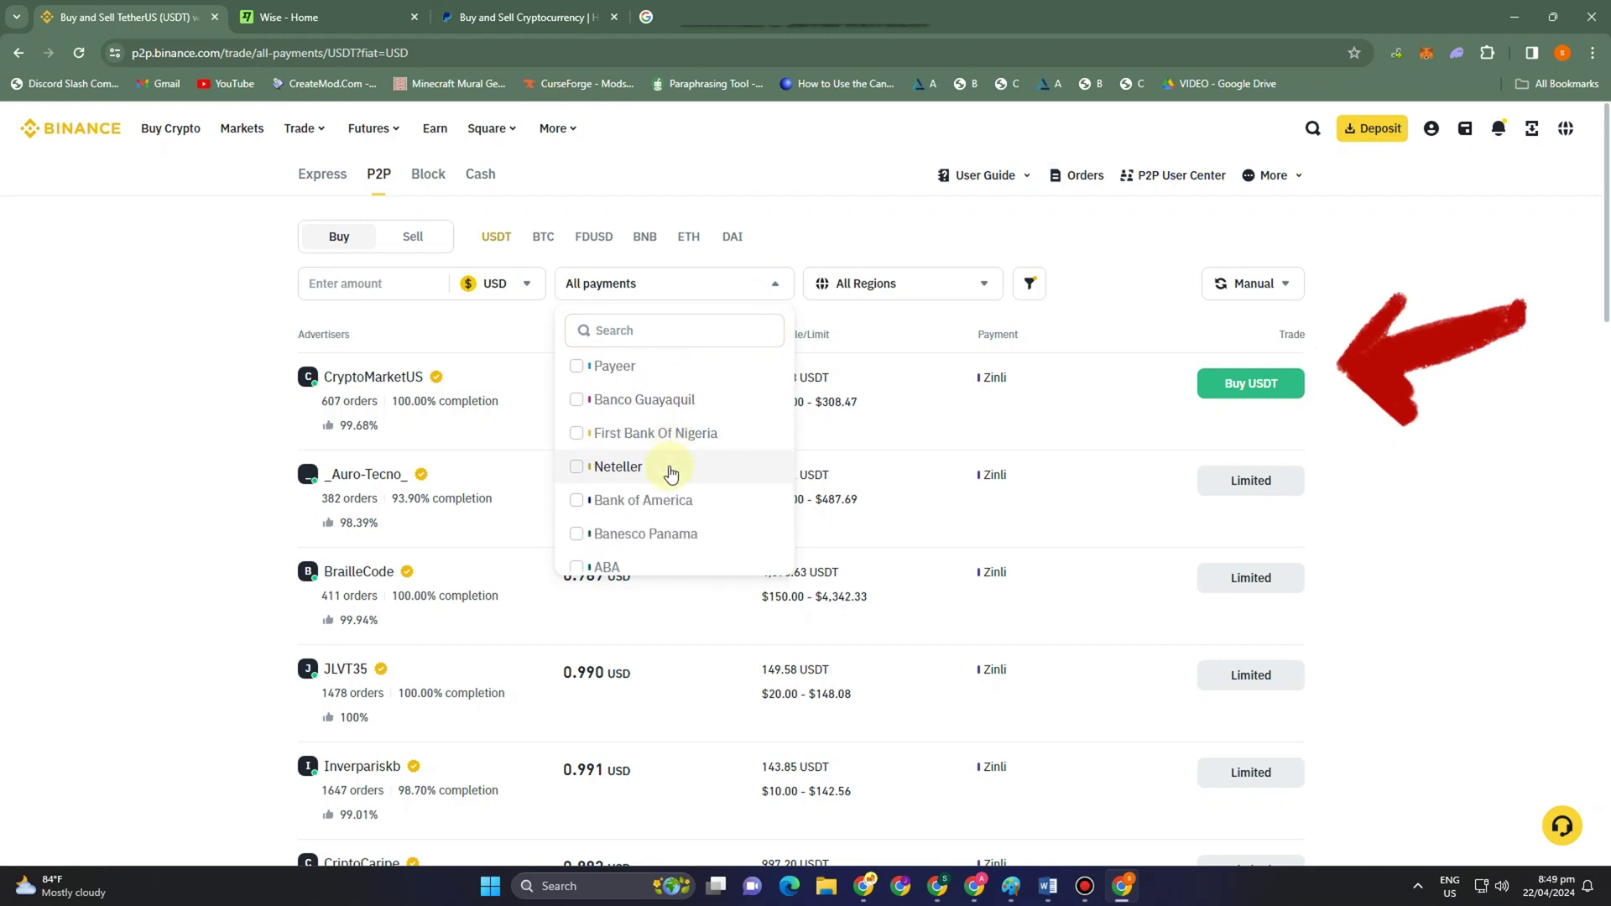
pyautogui.scroll(-5, 674, 445)
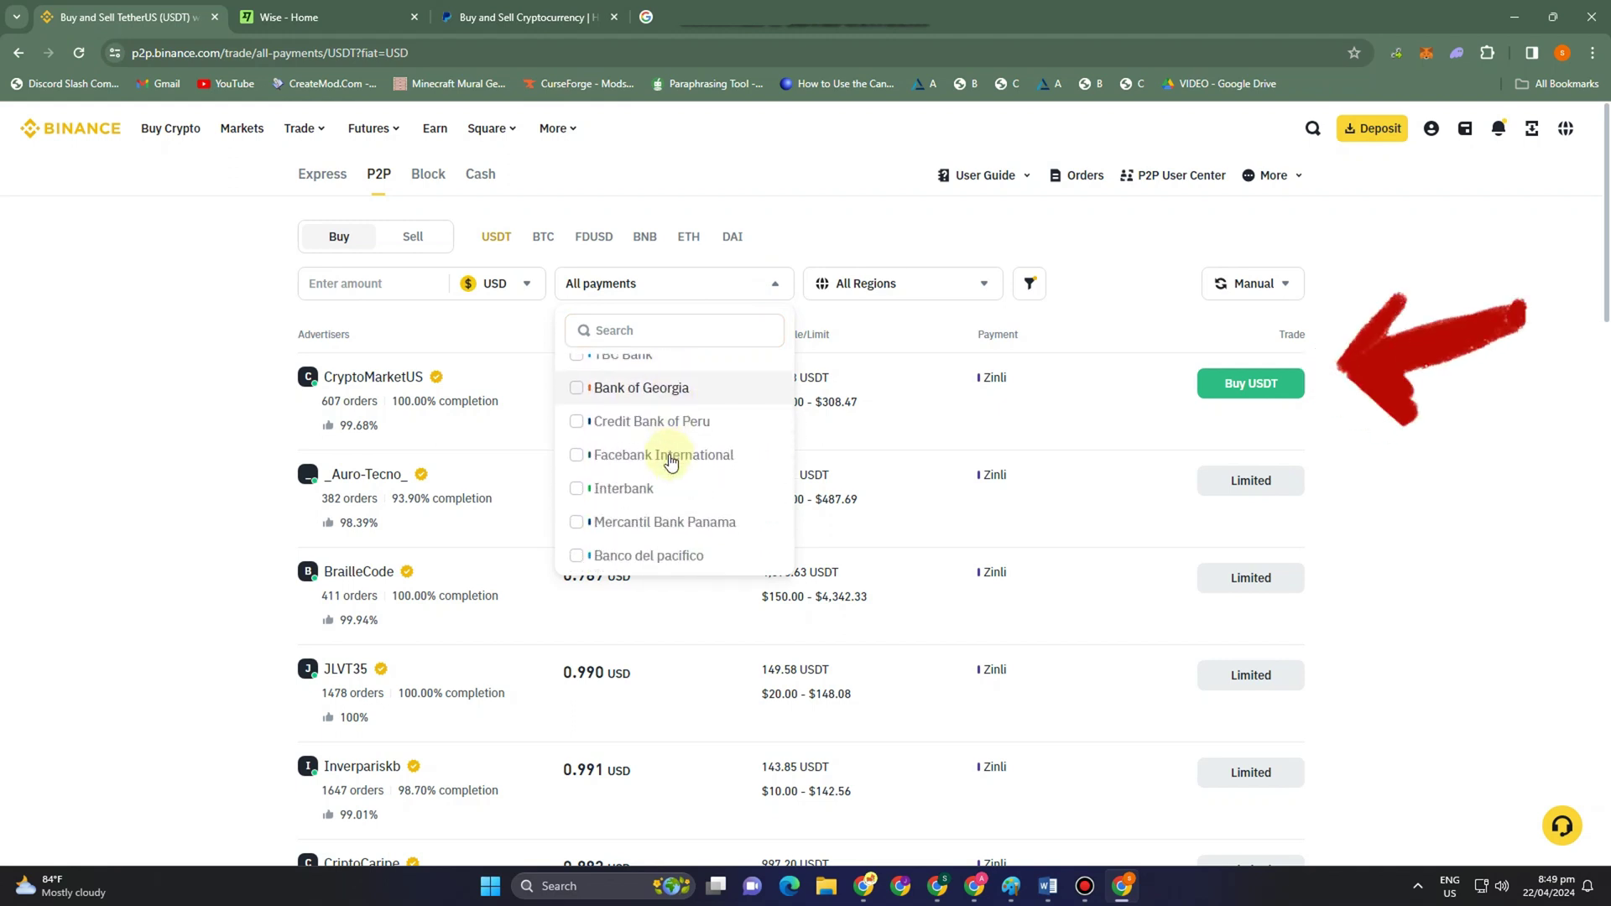
pyautogui.scroll(-2, 671, 466)
pyautogui.scroll(2, 659, 441)
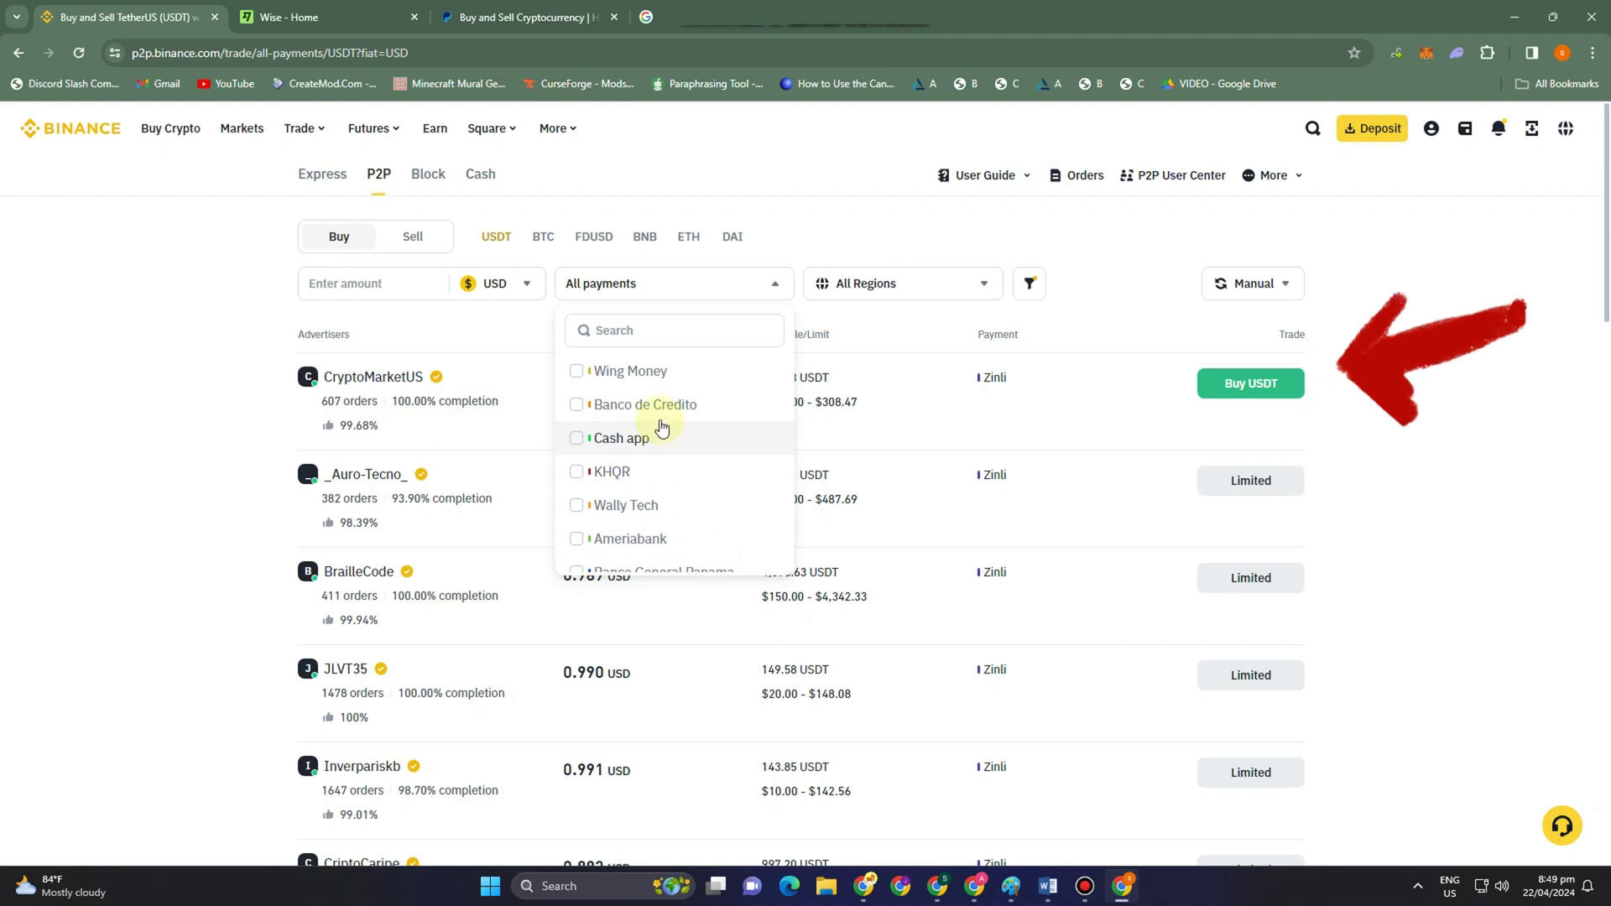
pyautogui.click(642, 371)
pyautogui.click(938, 290)
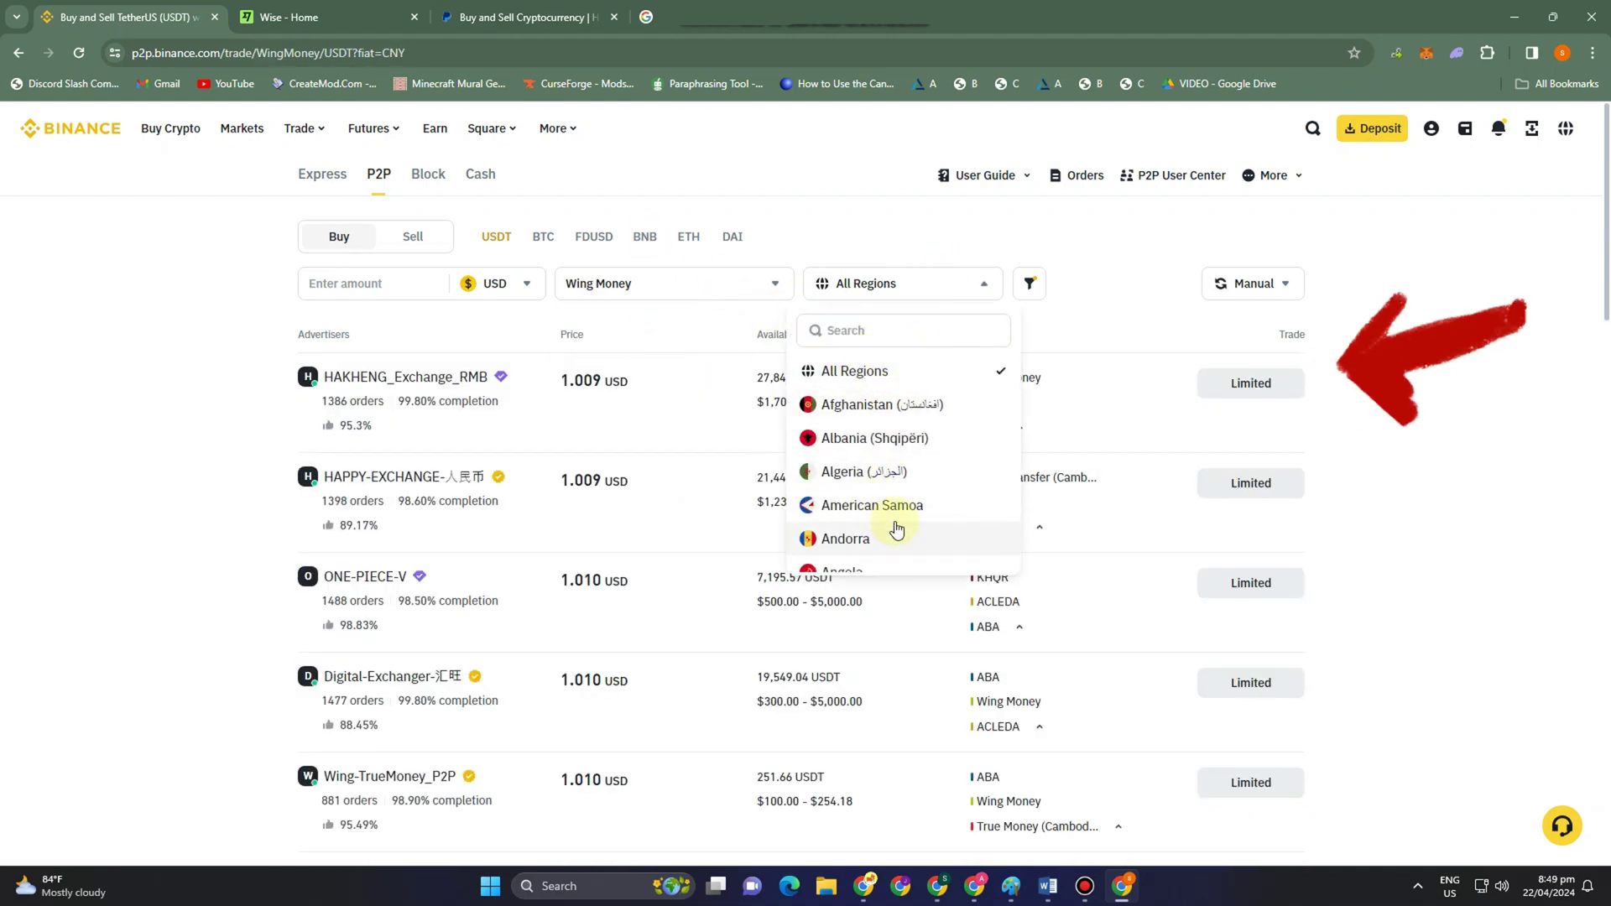
# Step: Limit the offers to Australia, then switch the region back to All Regions
pyautogui.scroll(-2, 903, 531)
pyautogui.scroll(-2, 881, 470)
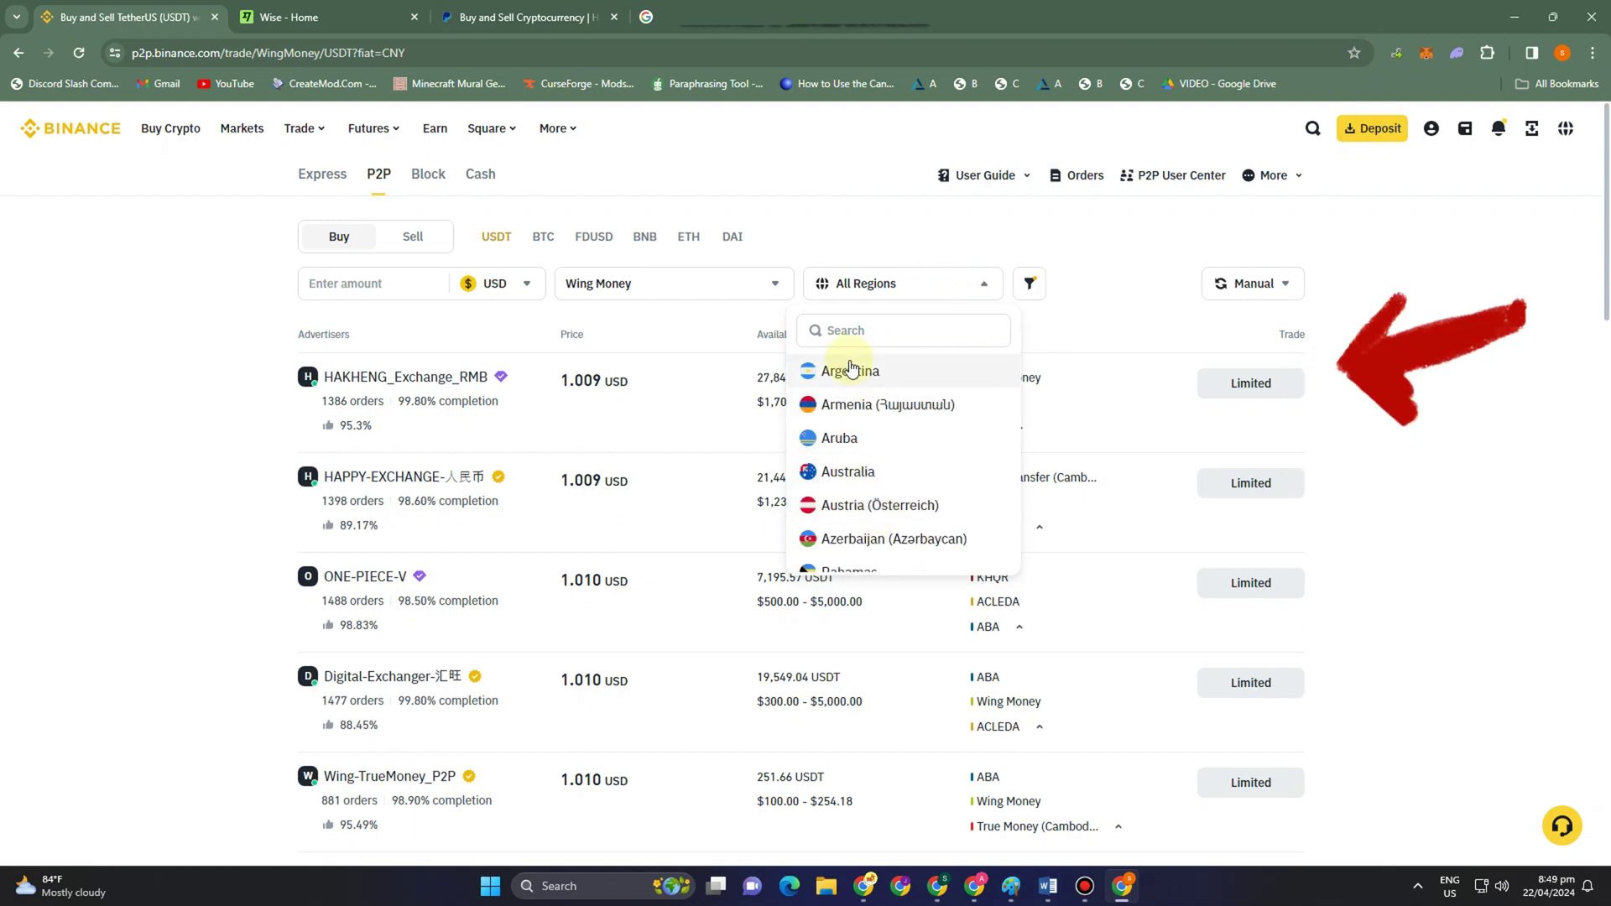
pyautogui.click(856, 471)
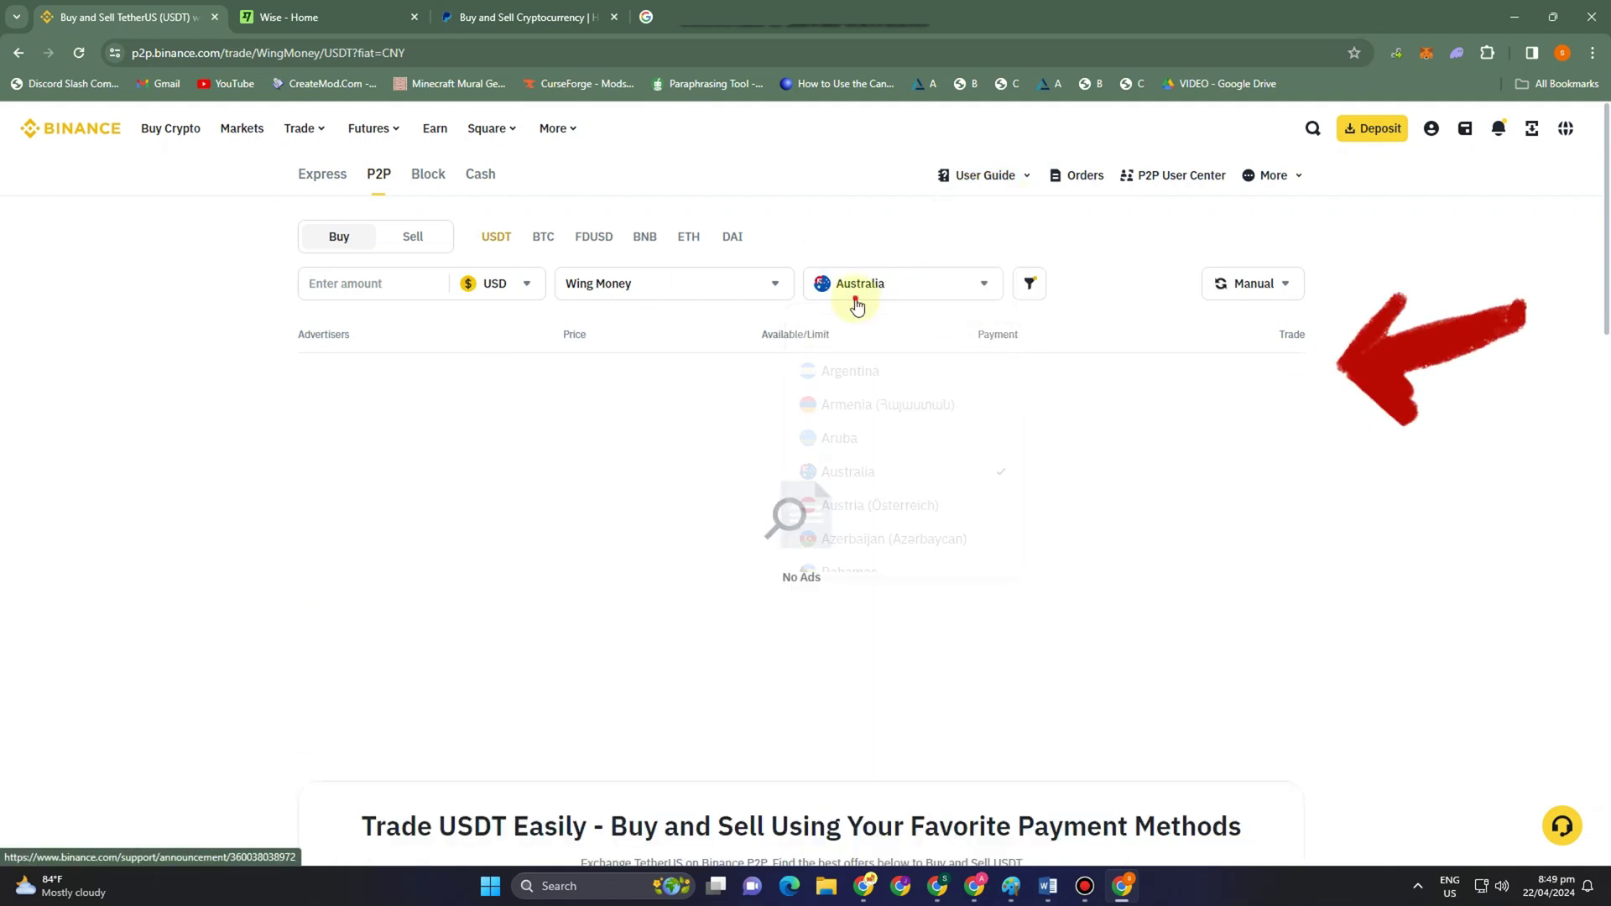
pyautogui.click(864, 286)
pyautogui.scroll(4, 856, 421)
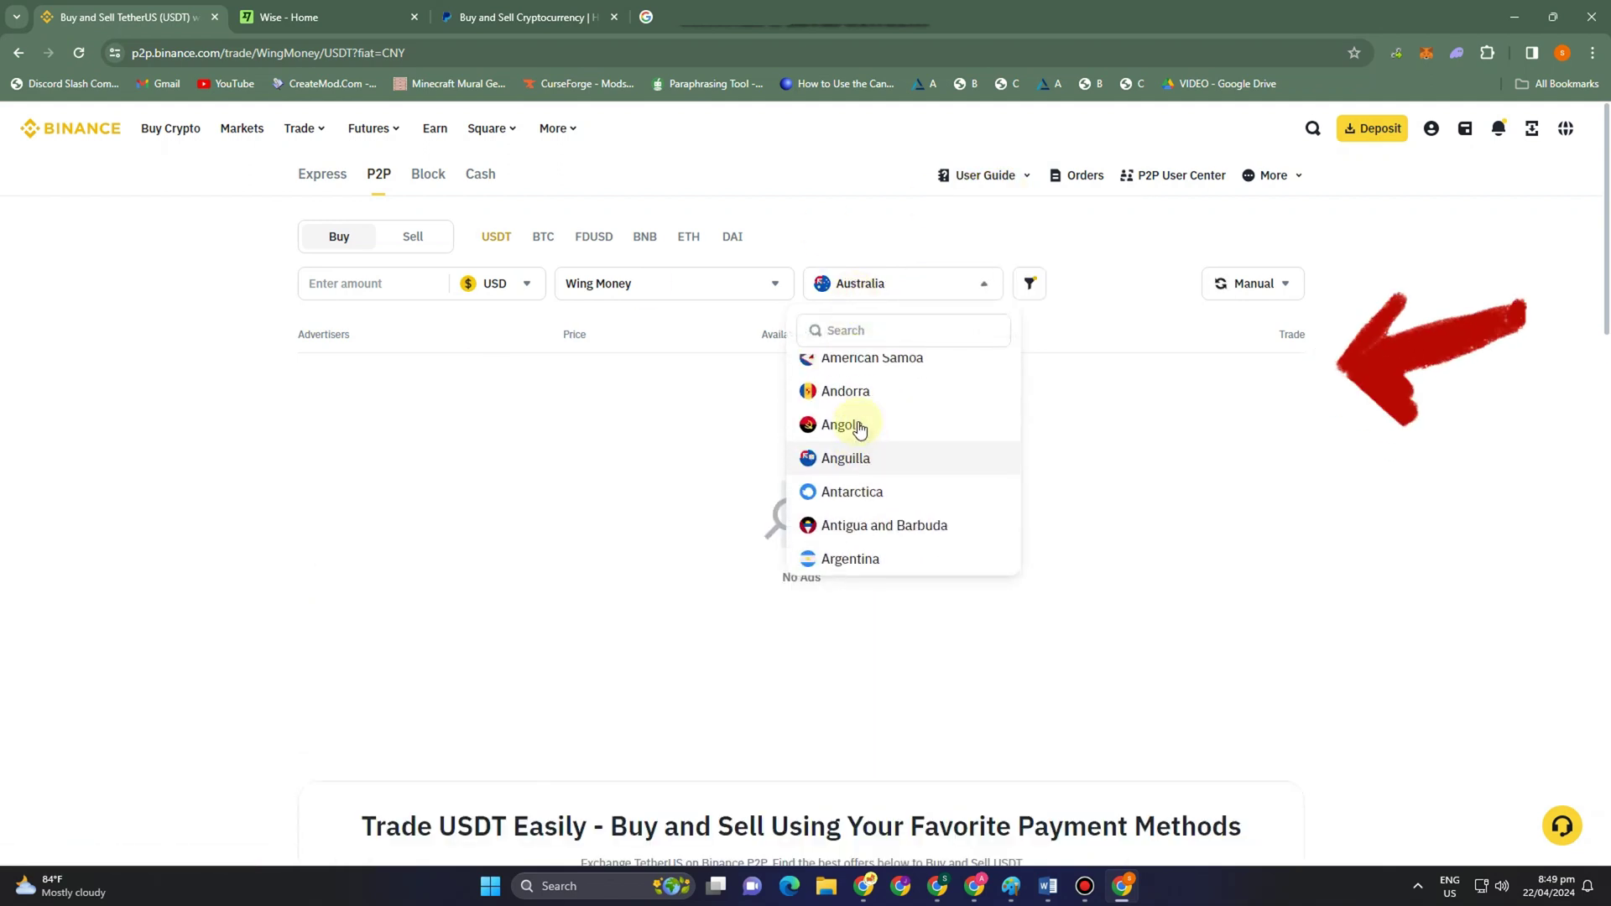
pyautogui.click(892, 382)
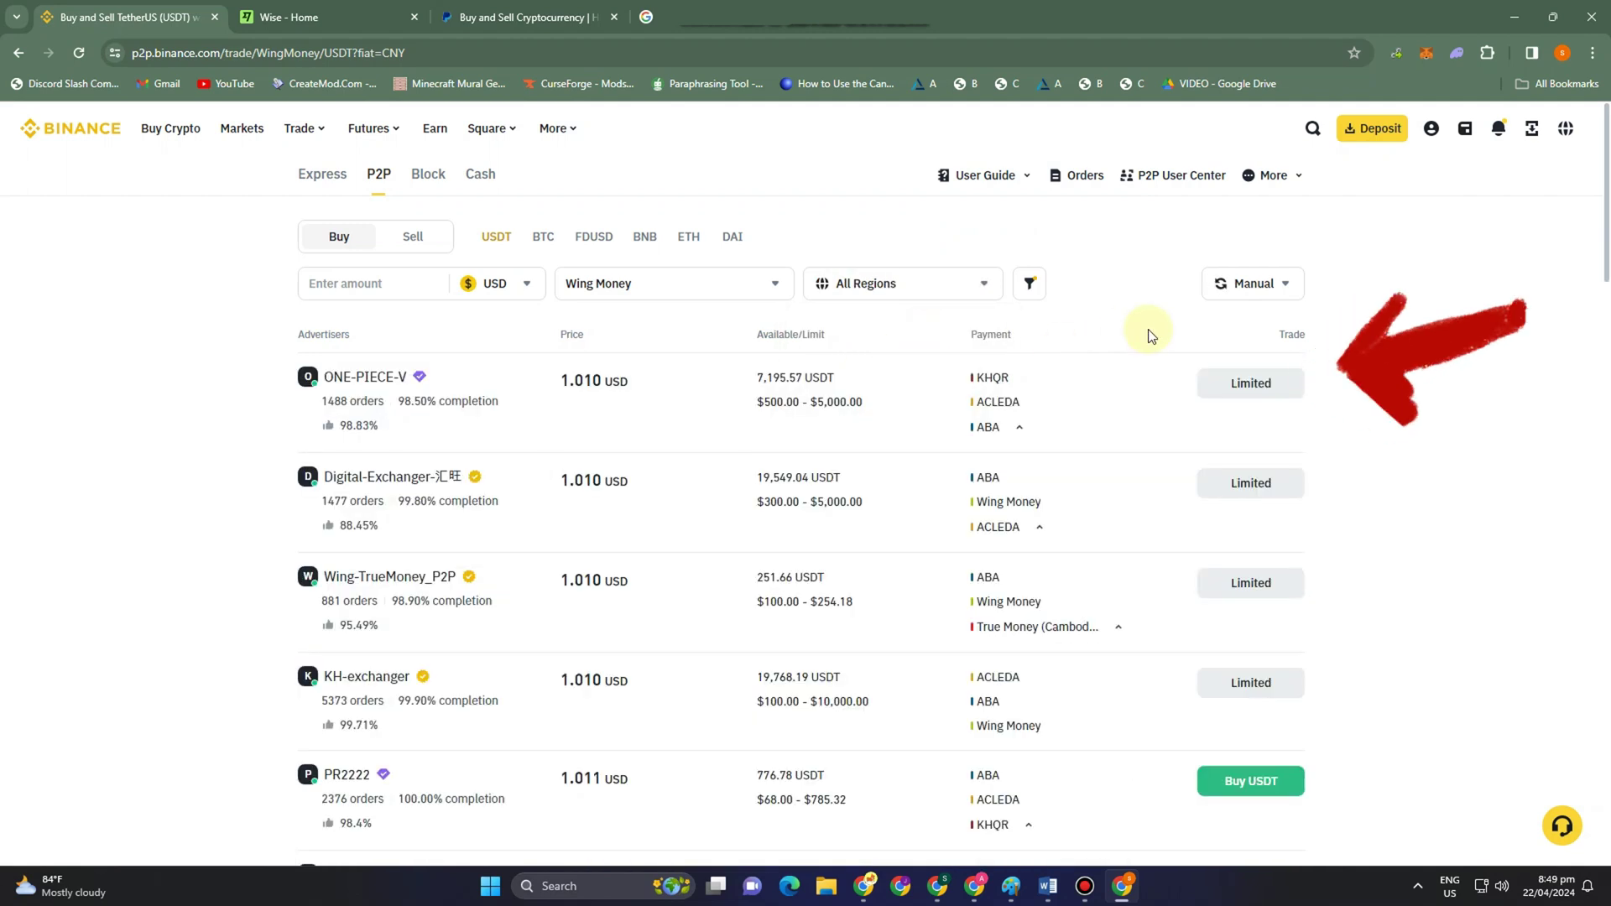
# Step: Open the buy form for a Wing Money seller's 1.011 USD USDT offer
pyautogui.scroll(-2, 892, 720)
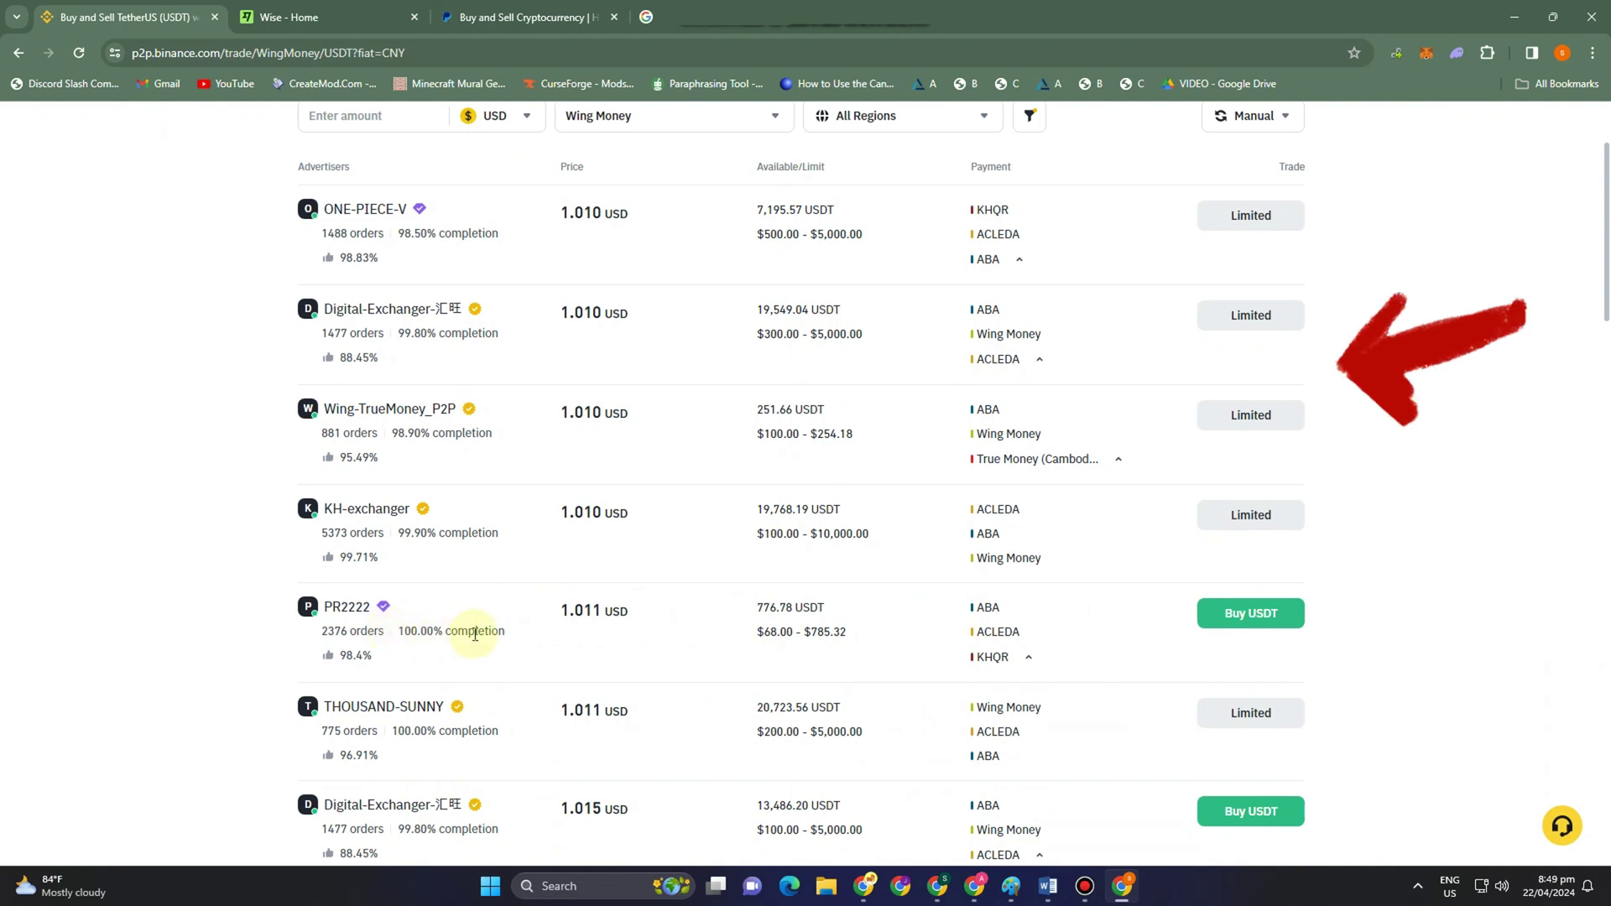
pyautogui.click(1244, 613)
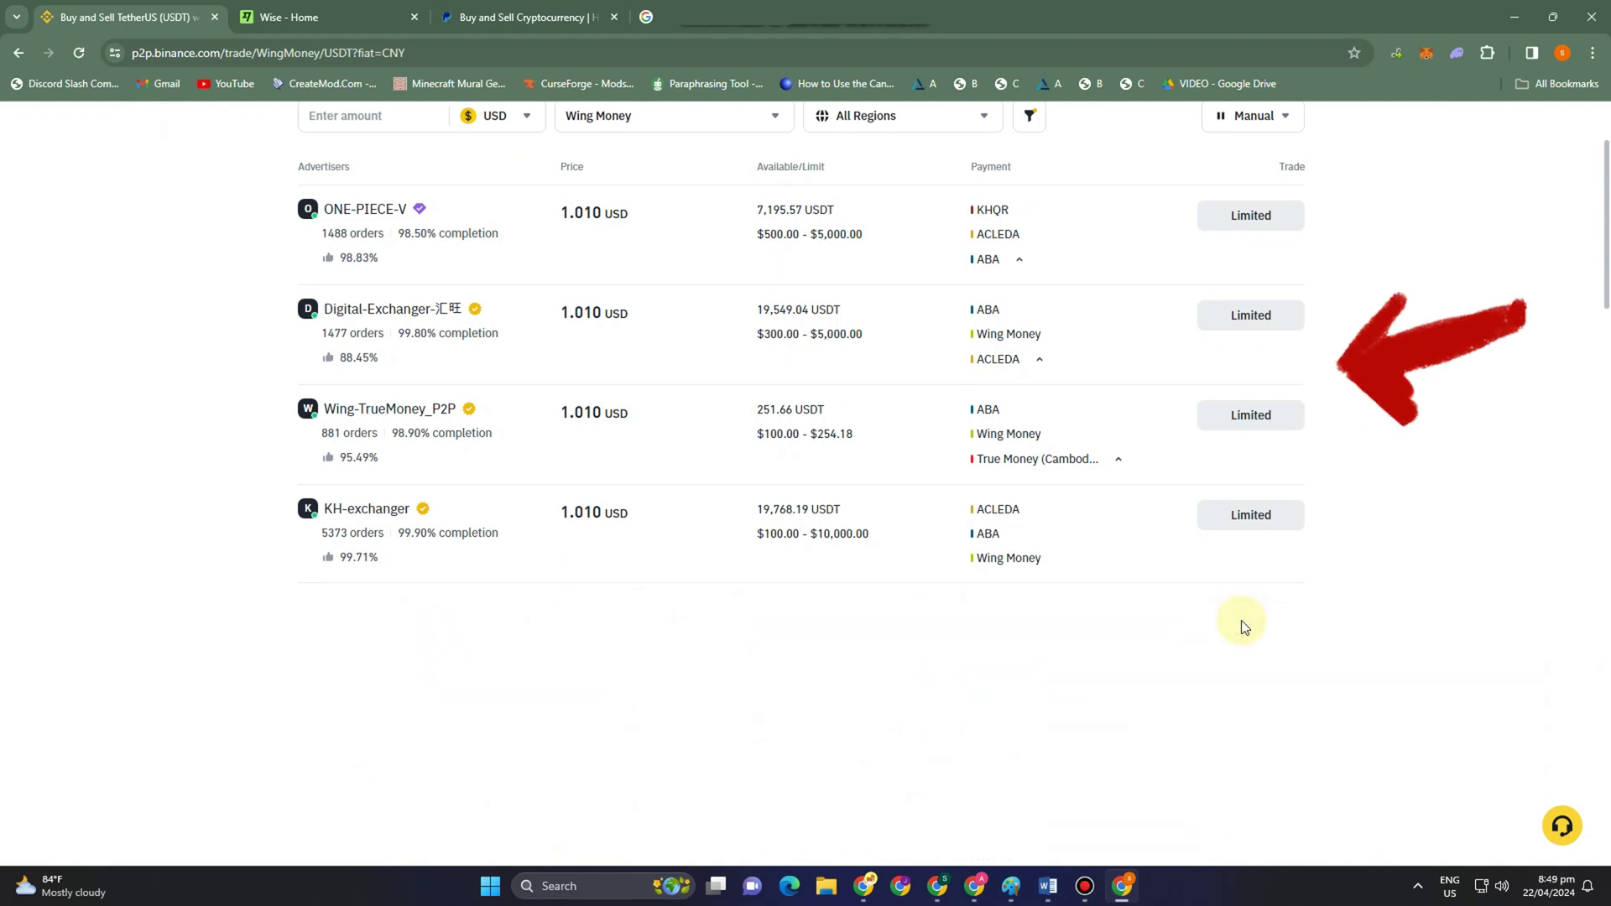
pyautogui.scroll(-2, 1179, 587)
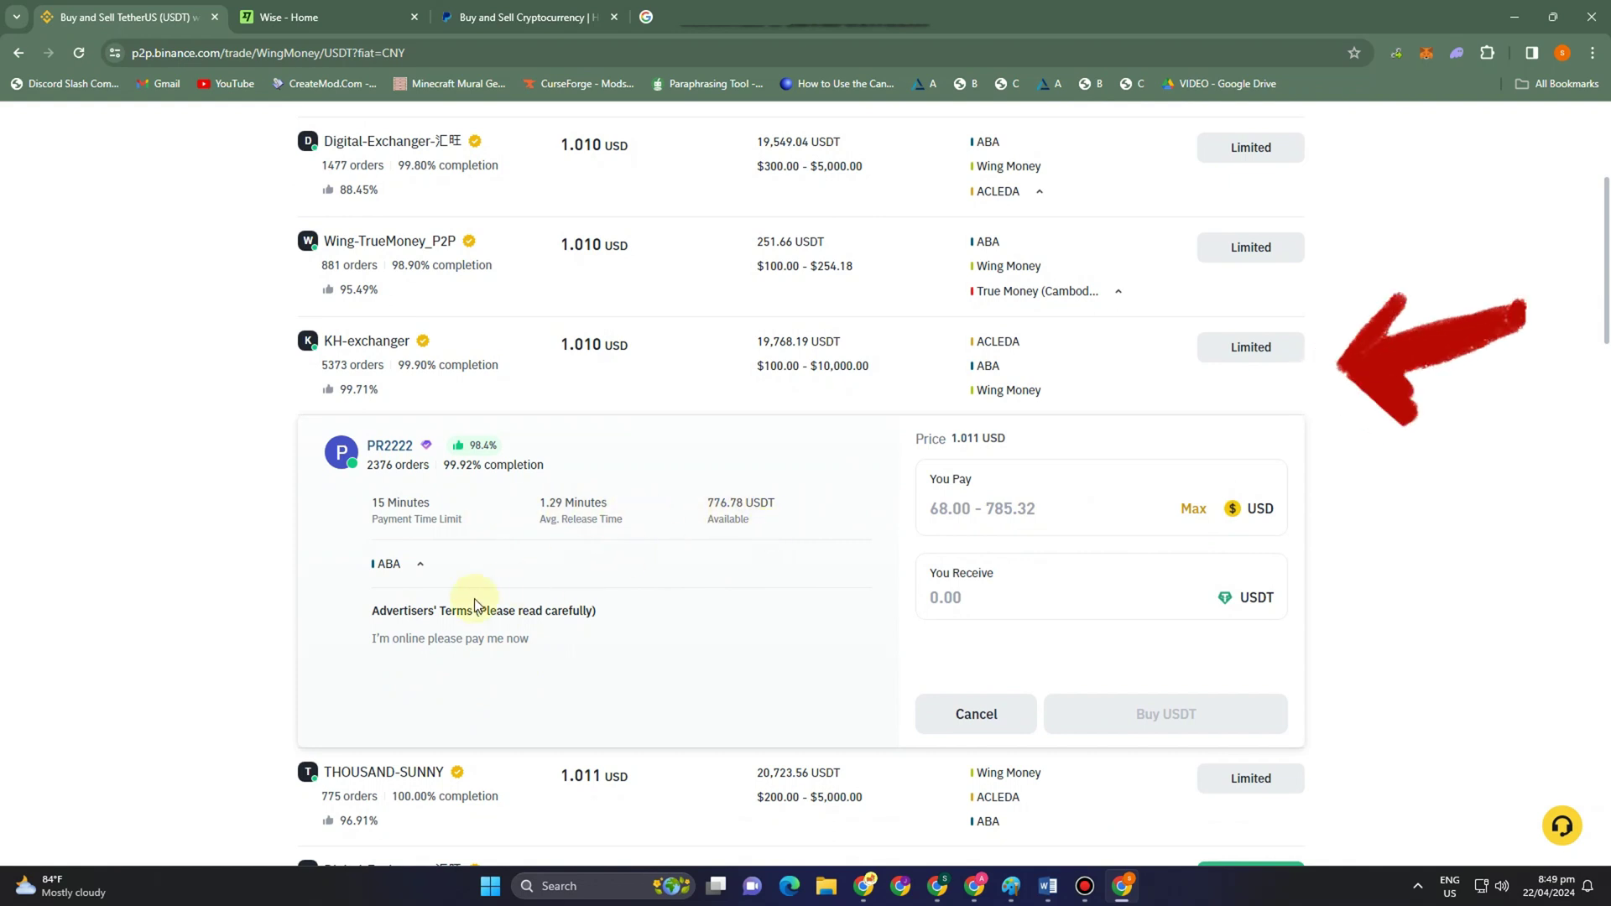
# Step: Try to buy USDT for 500 USD, then close the KYC trading-requirements notice
pyautogui.click(1031, 516)
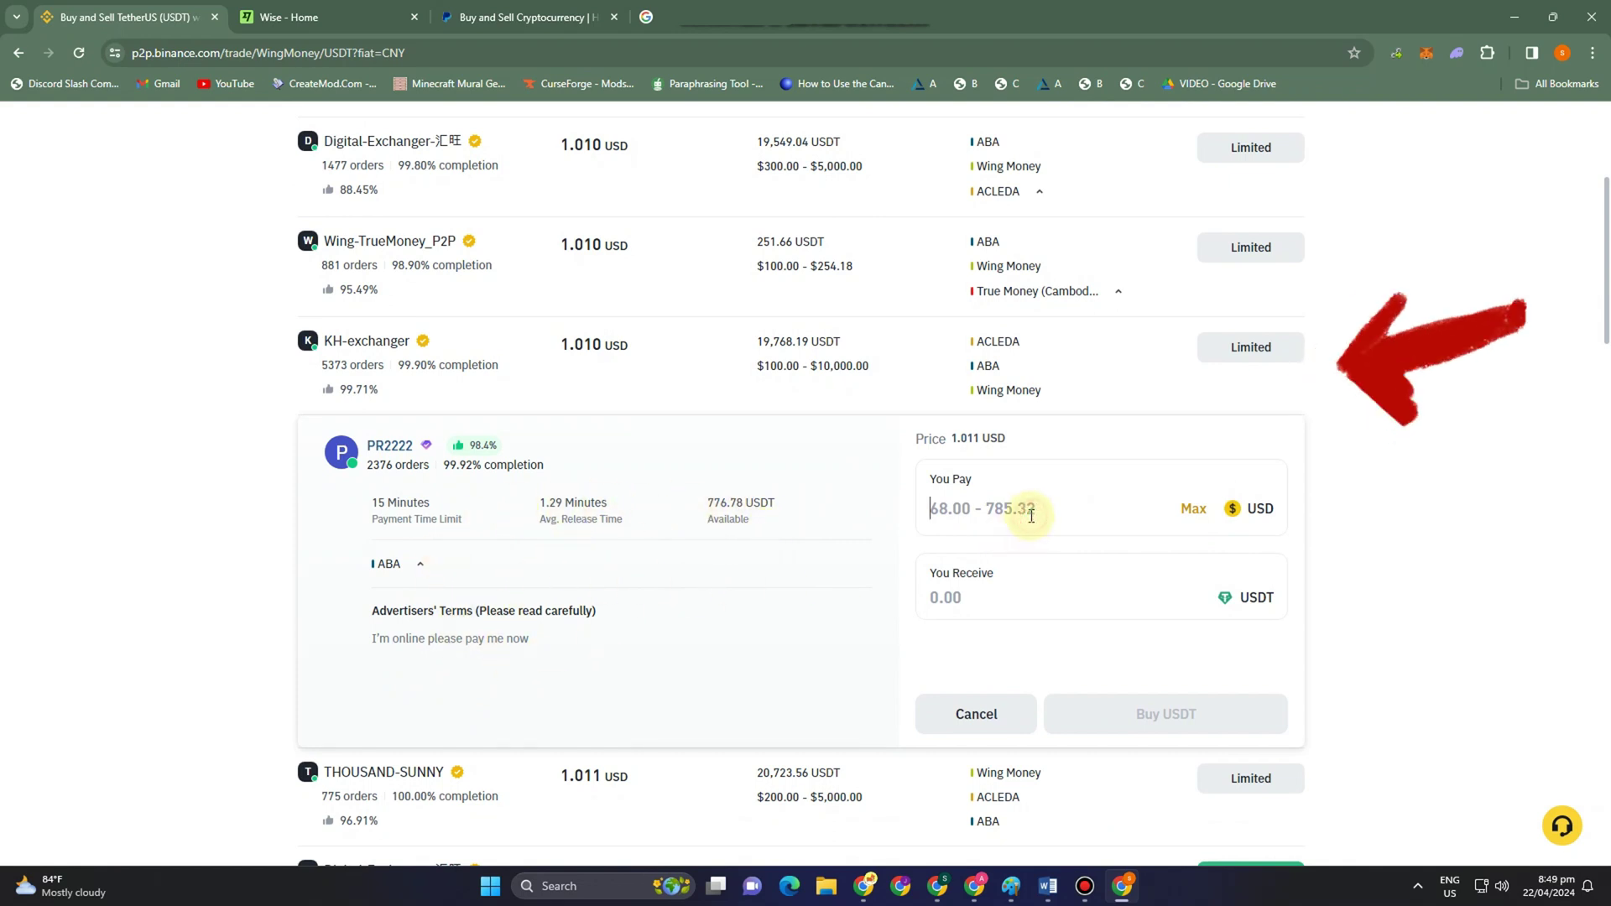
pyautogui.write('500')
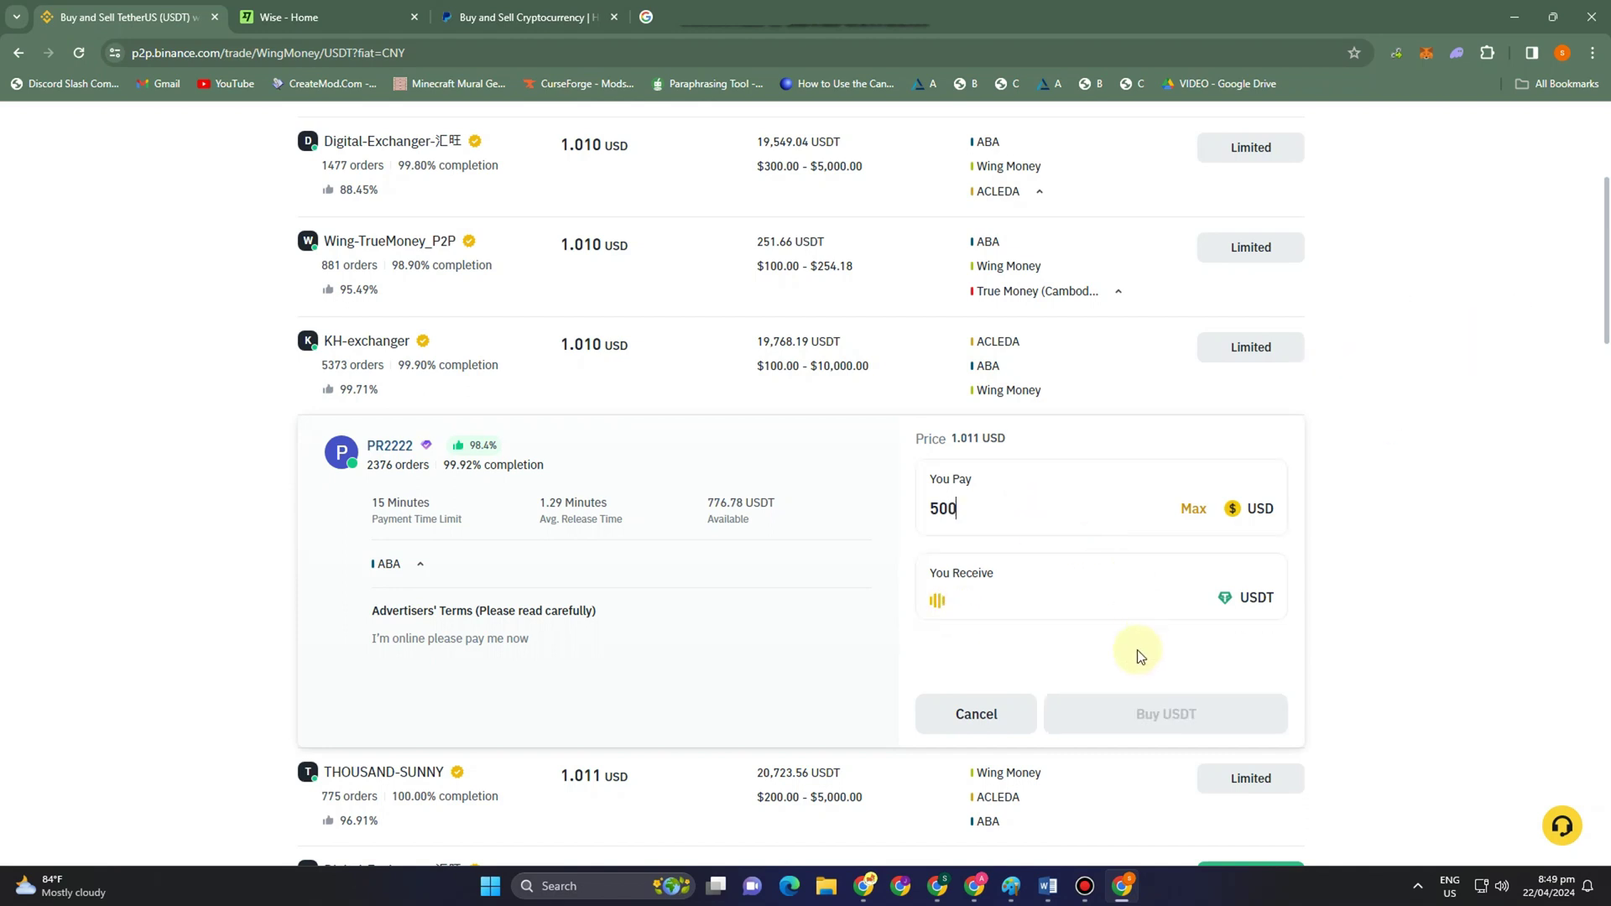
pyautogui.click(1163, 715)
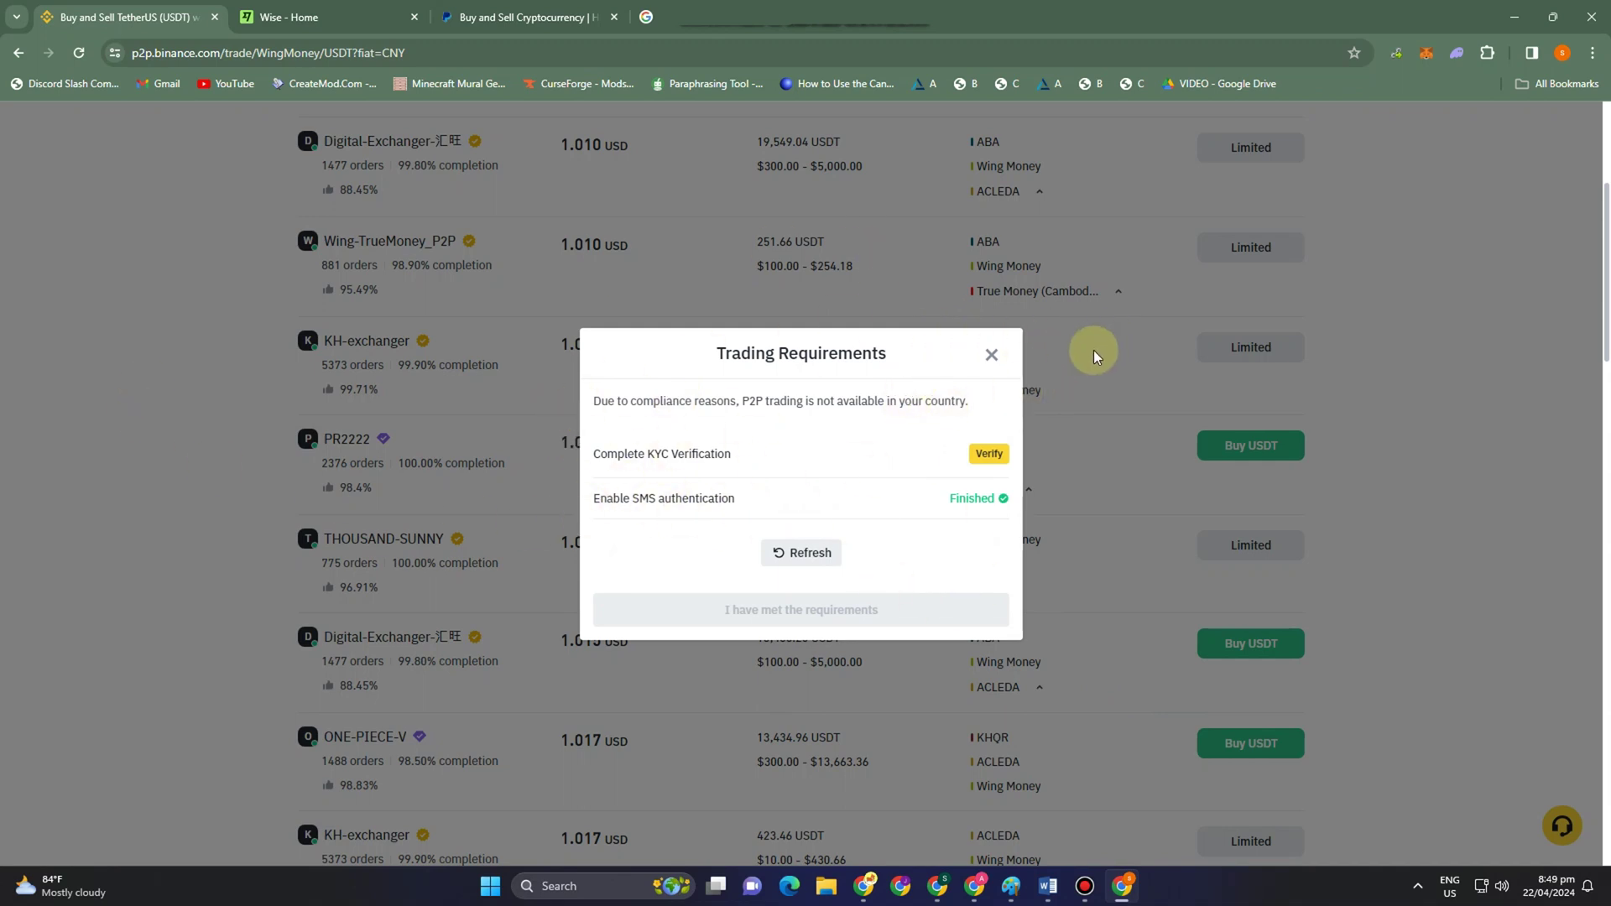
pyautogui.click(991, 356)
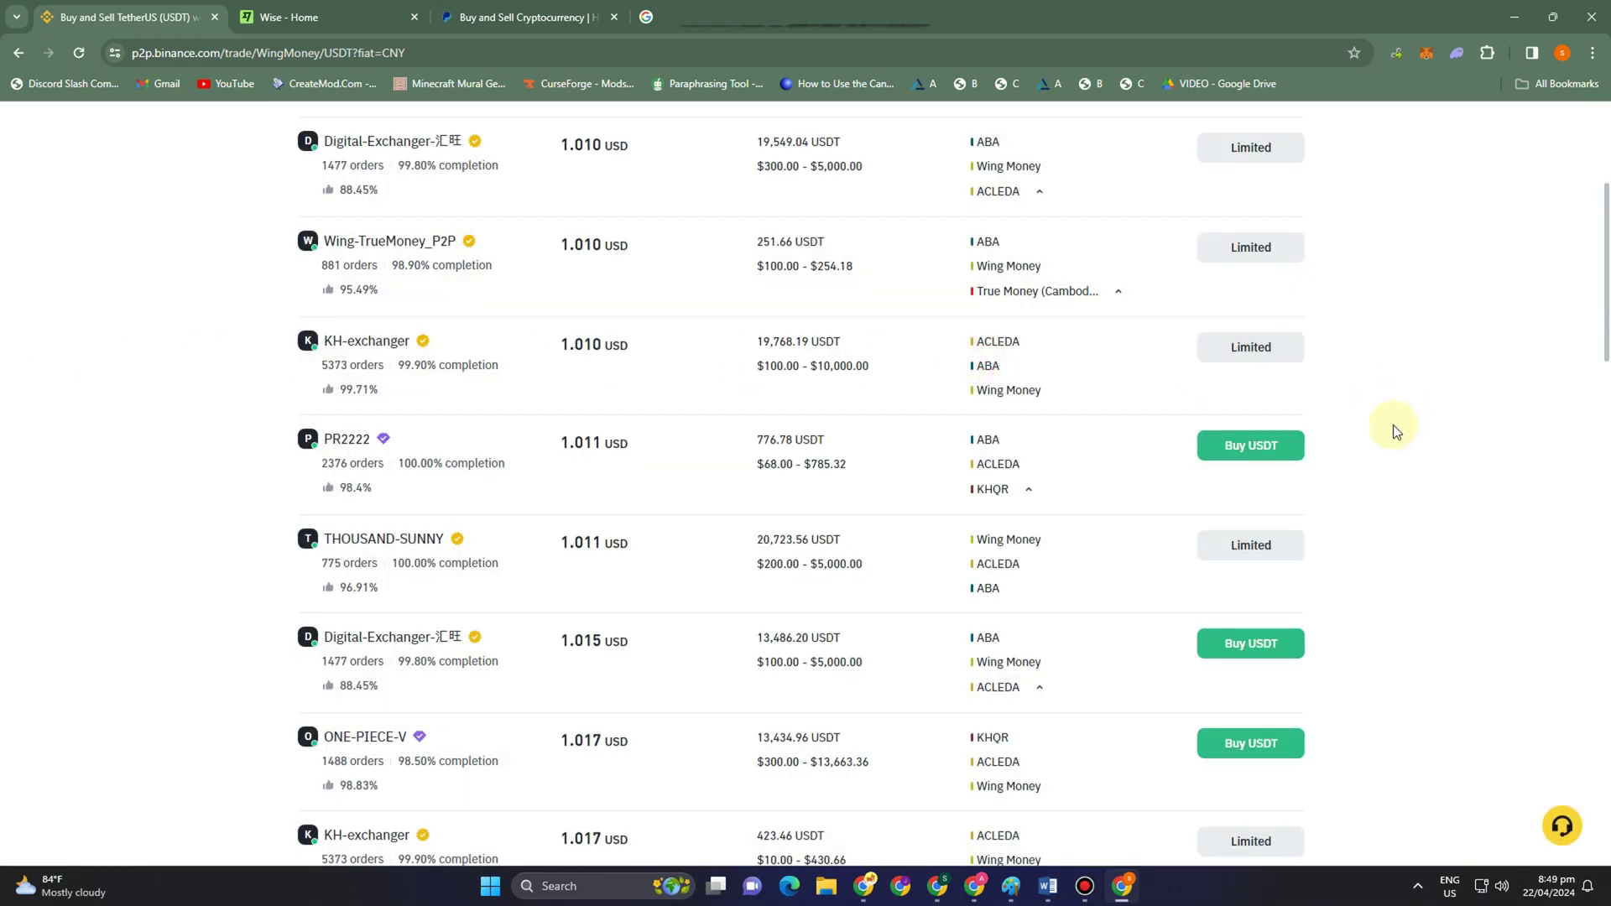
pyautogui.scroll(-1, 1314, 579)
pyautogui.scroll(1, 1324, 612)
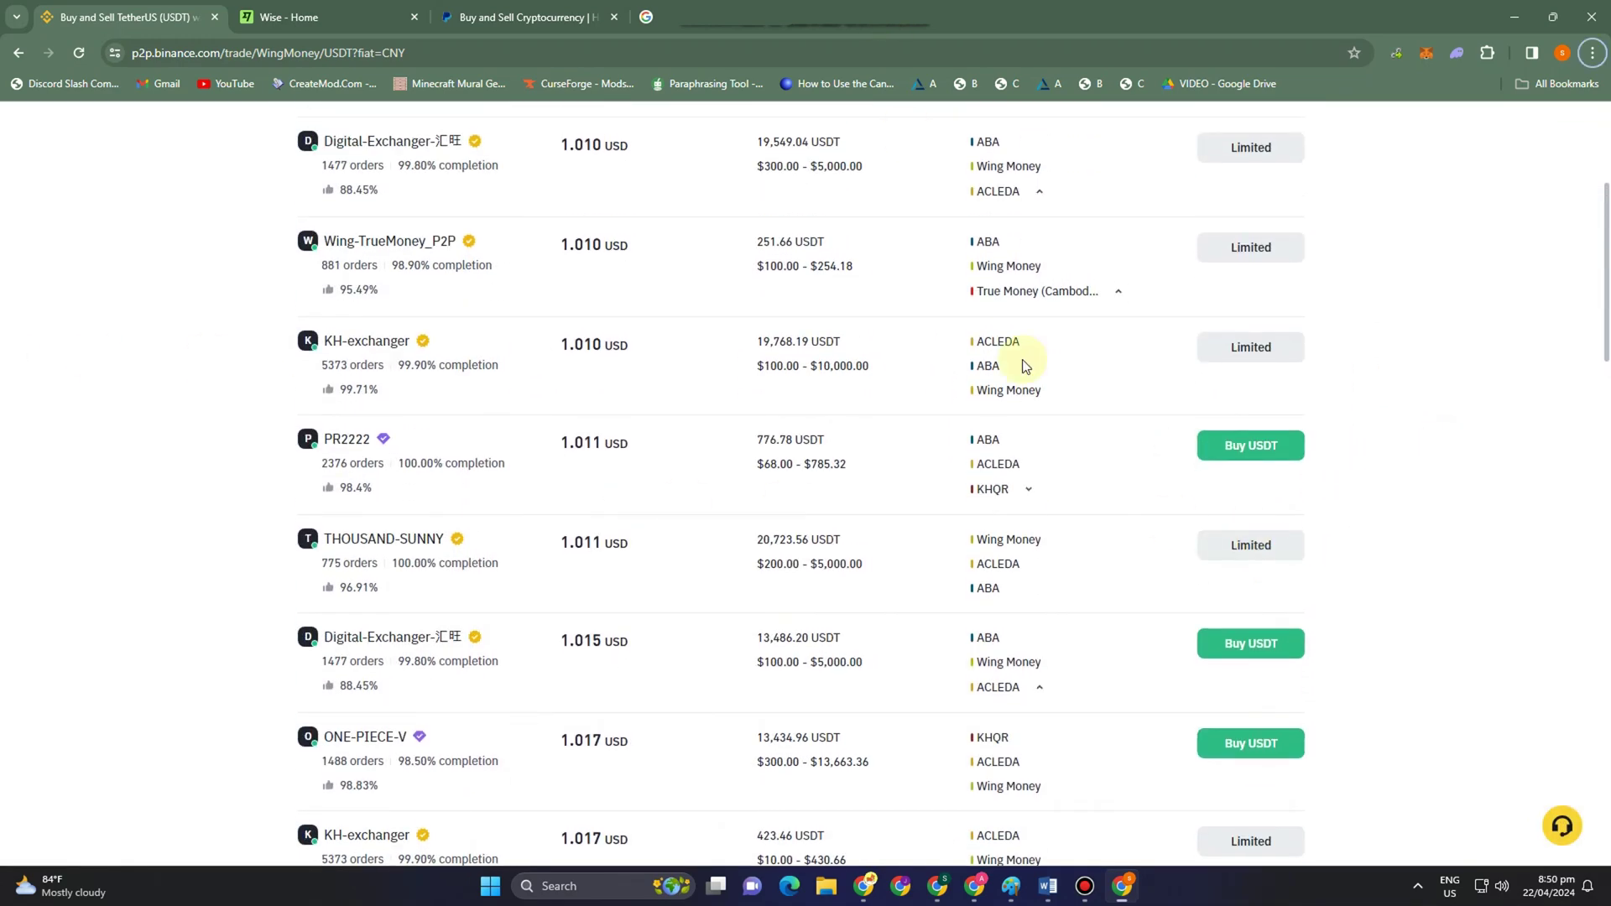
# Step: Open the Binance Support panel and scroll down to its FAQ and Get Support sections
pyautogui.click(1555, 831)
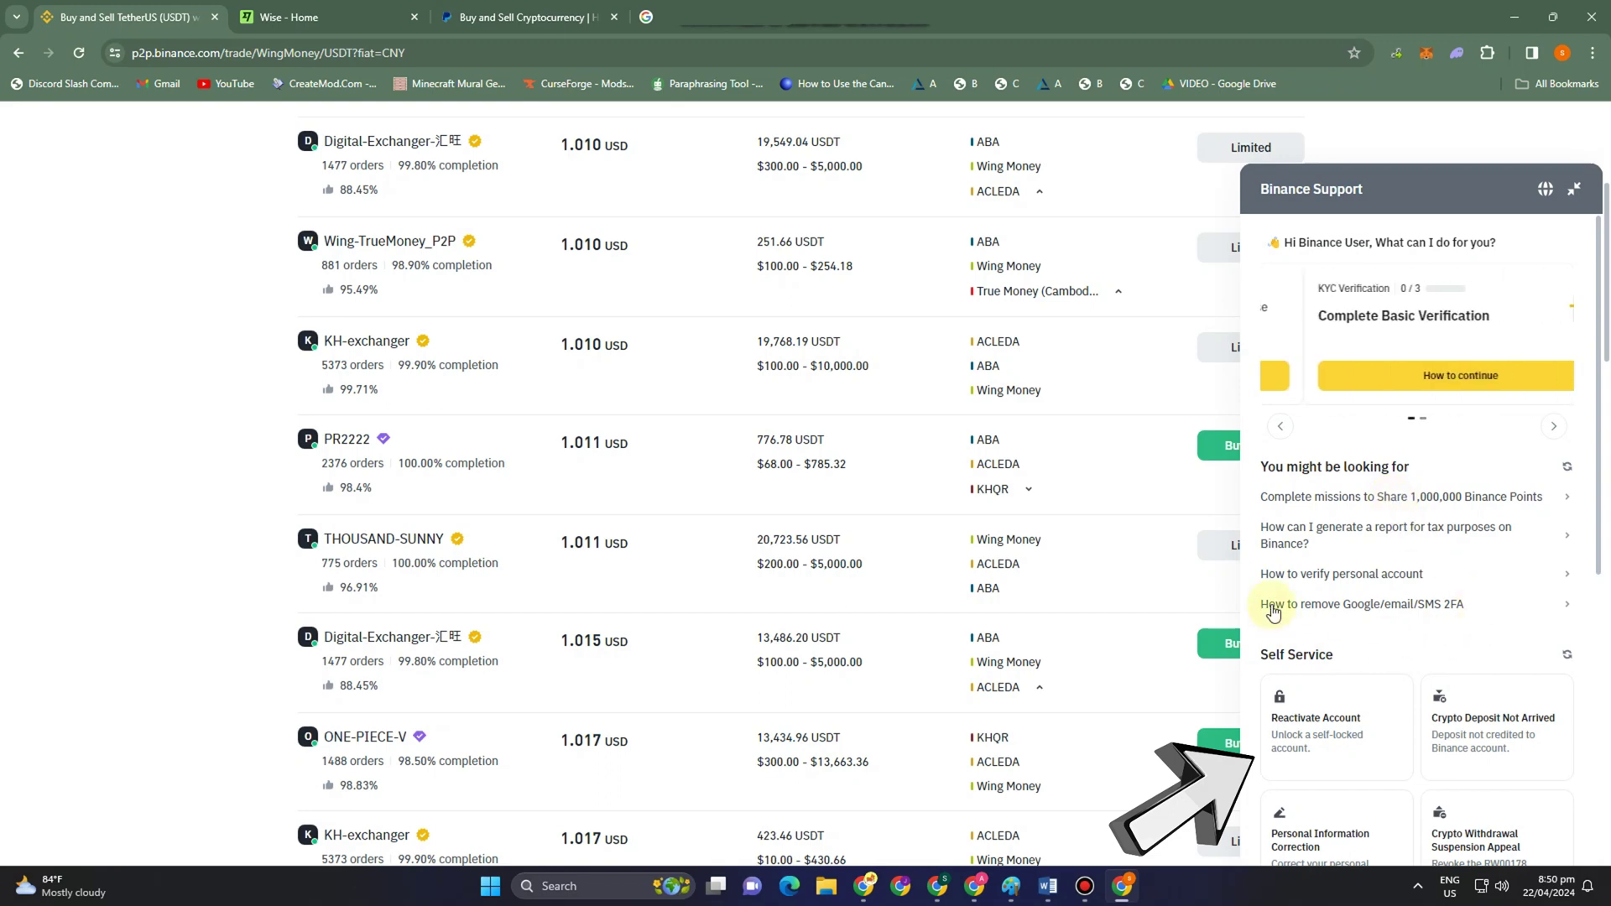
pyautogui.scroll(-2, 1459, 648)
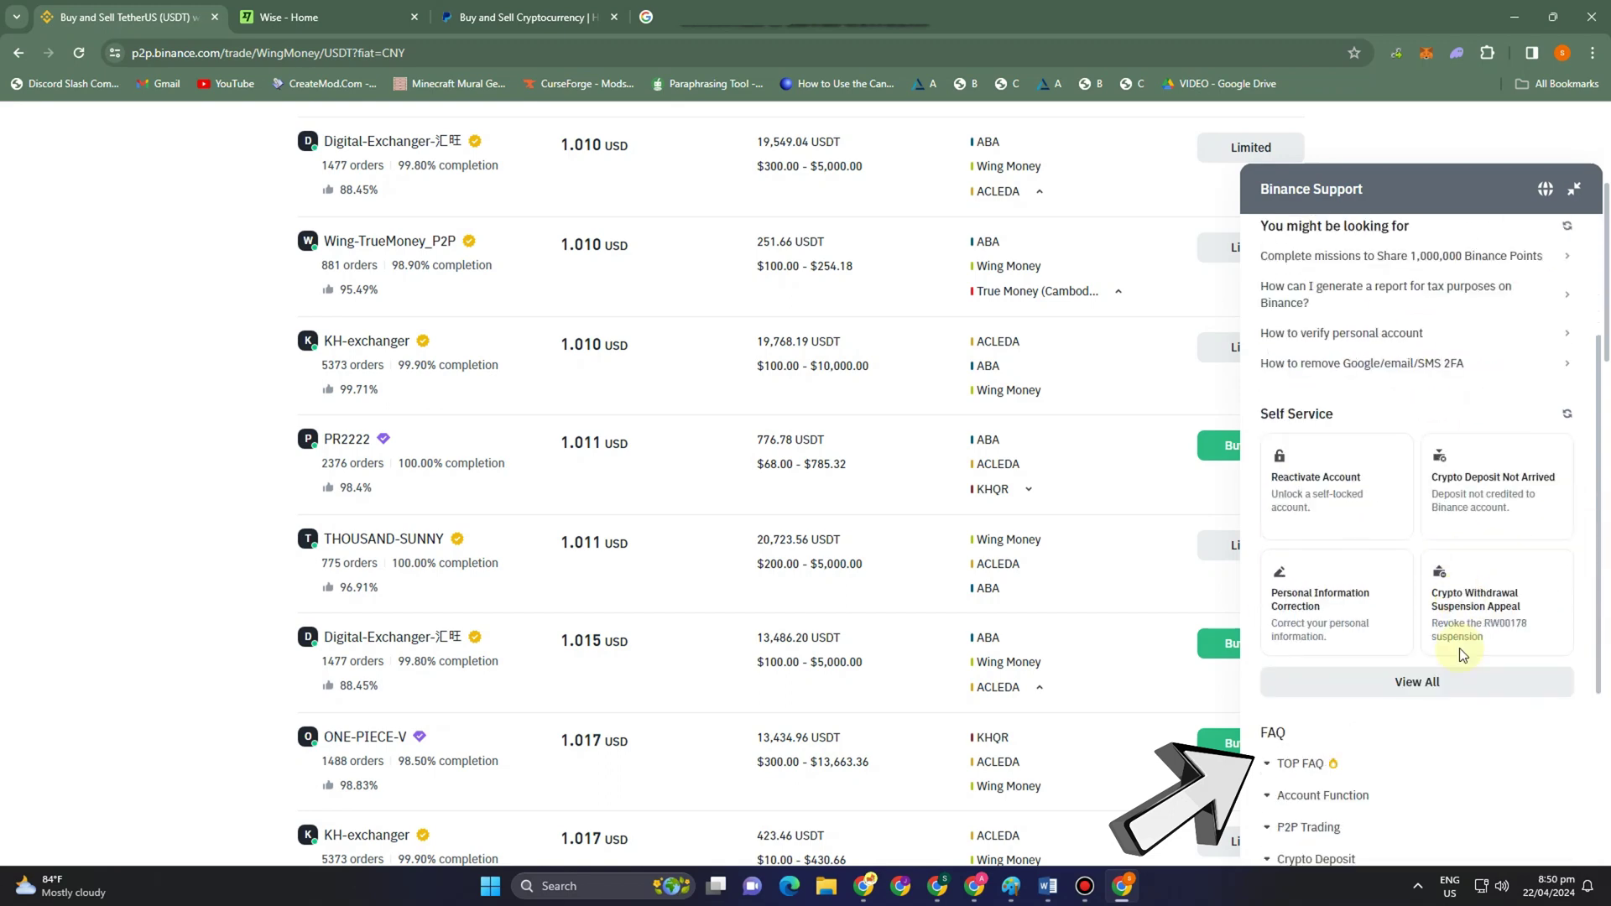
pyautogui.scroll(-4, 1462, 654)
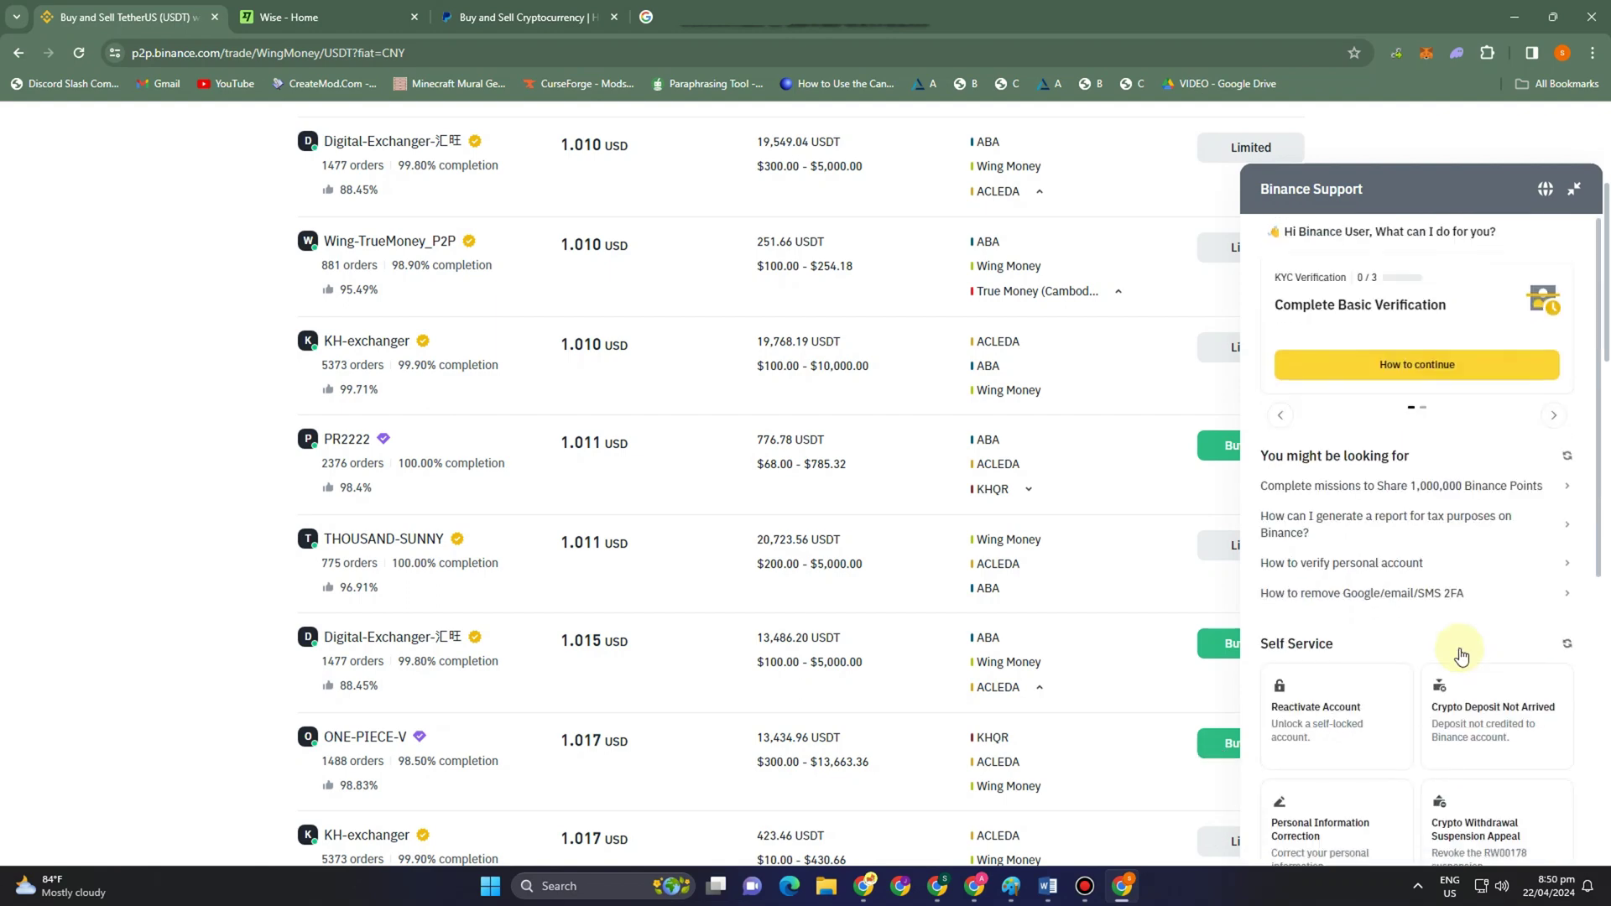
pyautogui.scroll(-3, 1461, 655)
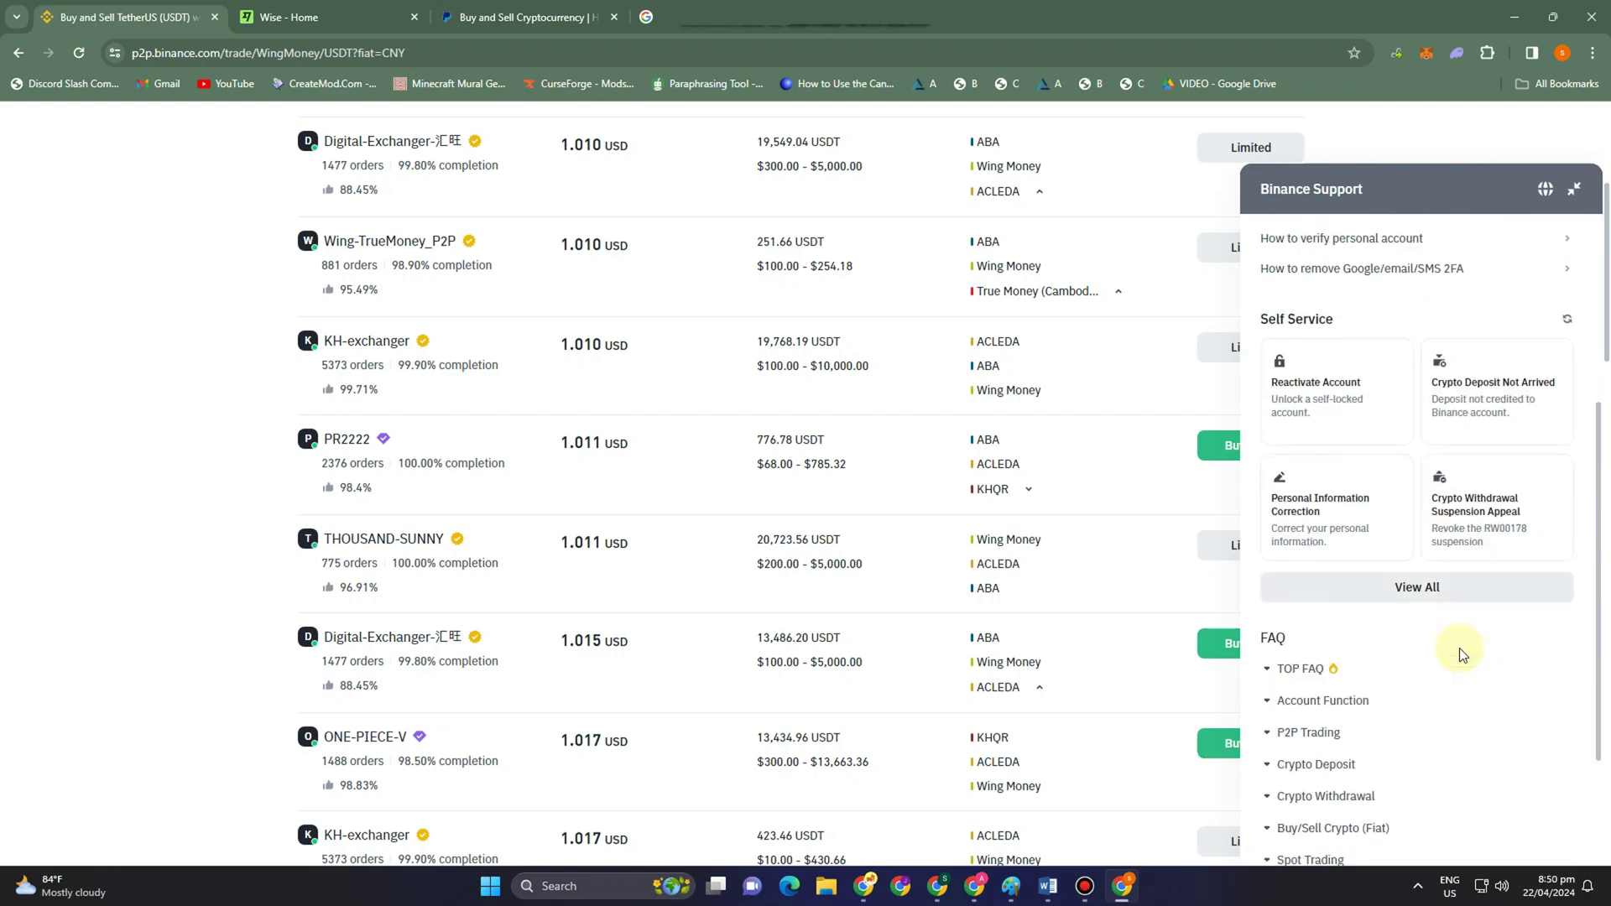
pyautogui.scroll(2, 1461, 653)
pyautogui.scroll(-4, 1461, 653)
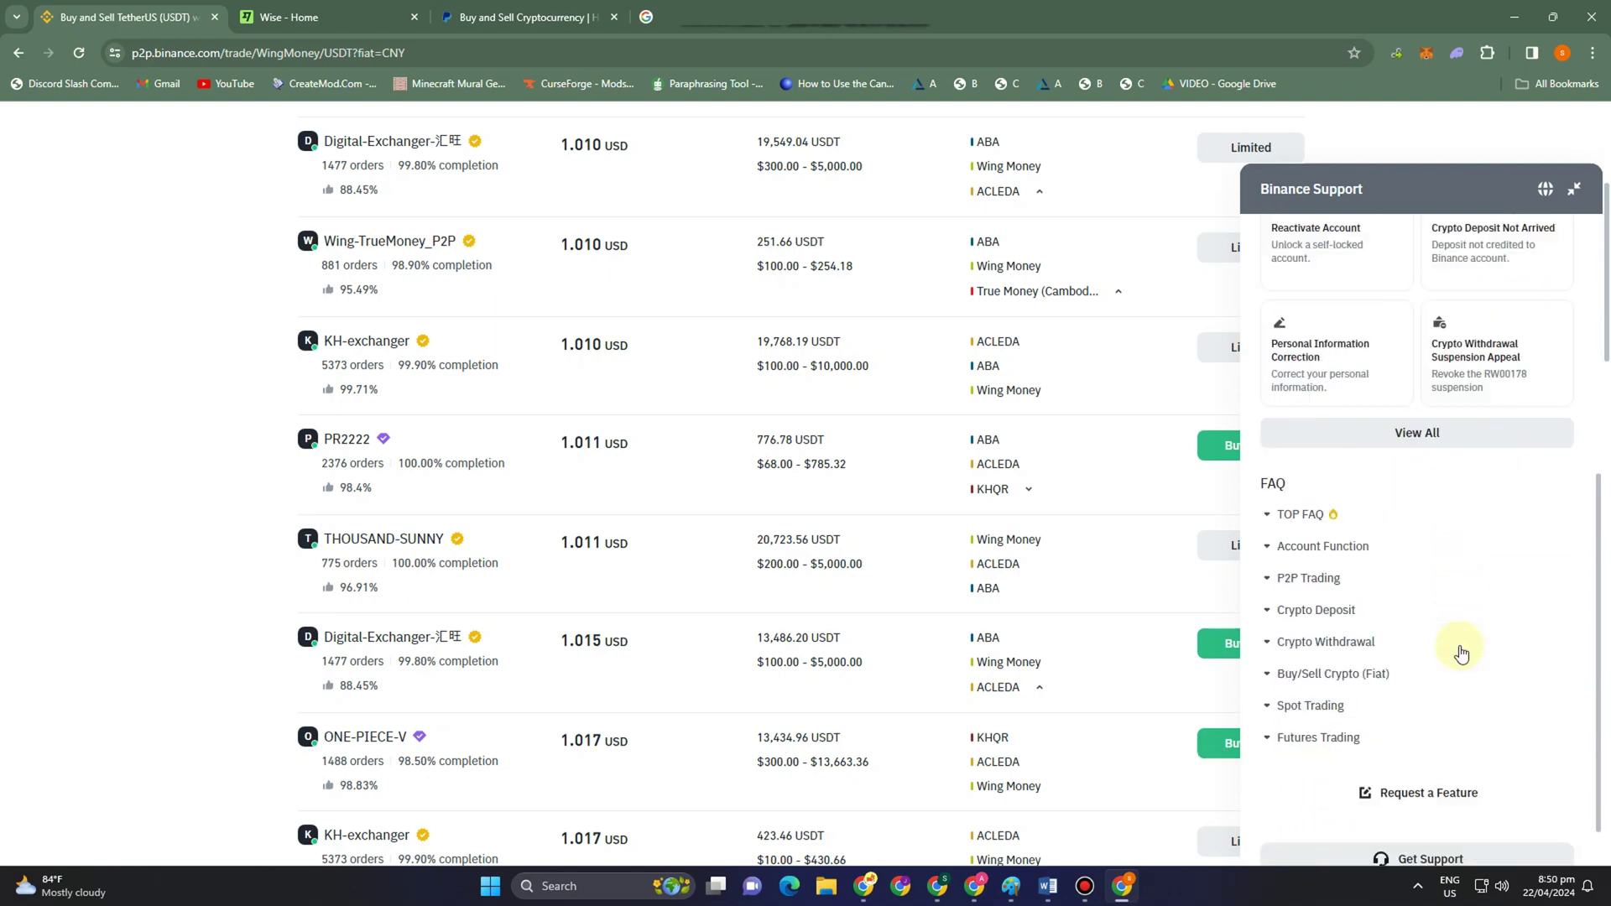